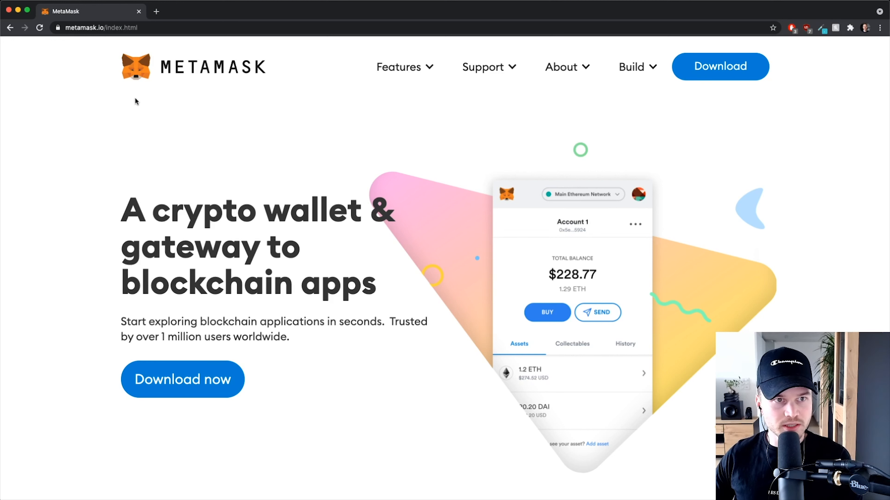
Open the download page of the MetaMask website at metamask.io.
left_click(67, 27)
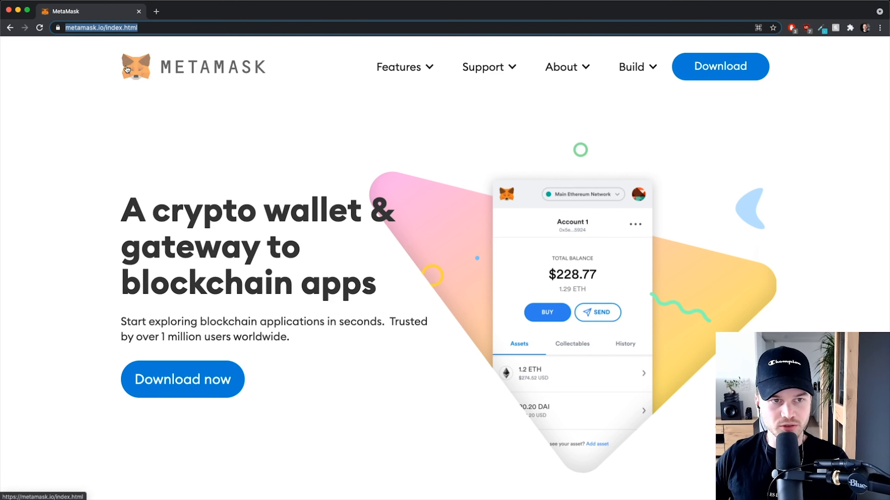
left_click(168, 108)
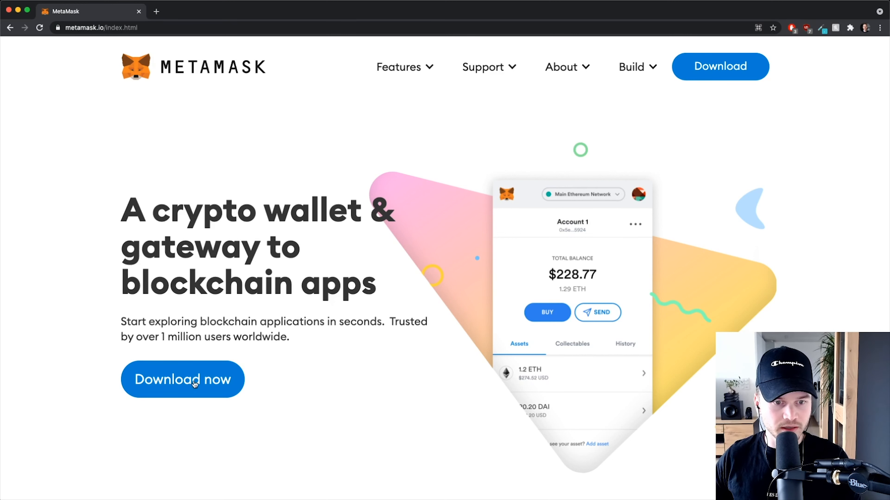
left_click(208, 382)
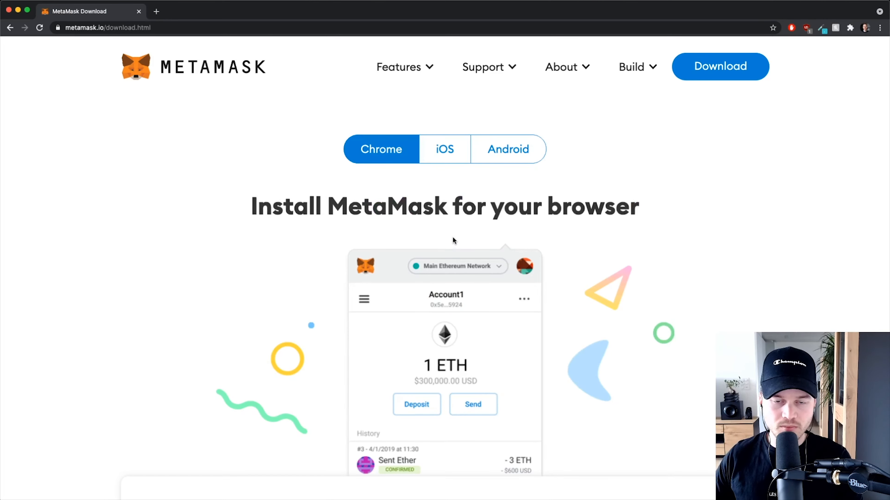
Install the MetaMask extension for Chrome from its Chrome Web Store listing, approving the requested permissions.
scroll(453, 192, "down", 5)
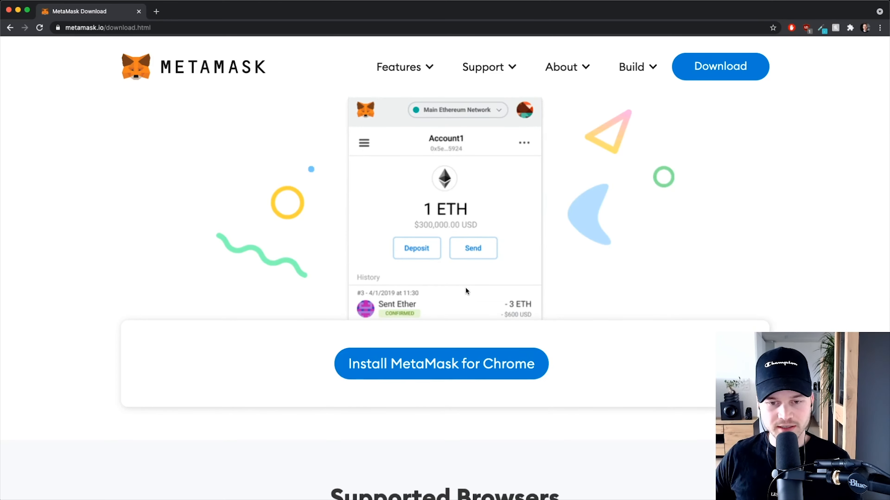
scroll(582, 285, "down", 3)
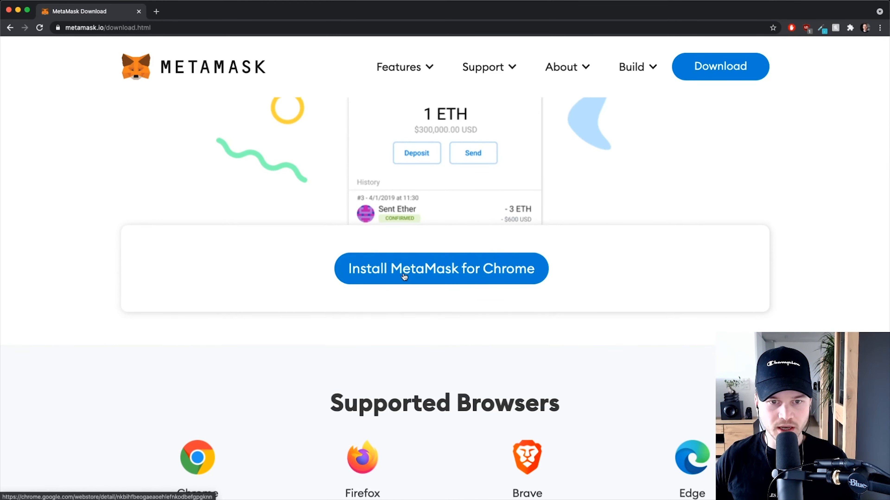
scroll(405, 275, "down", 1)
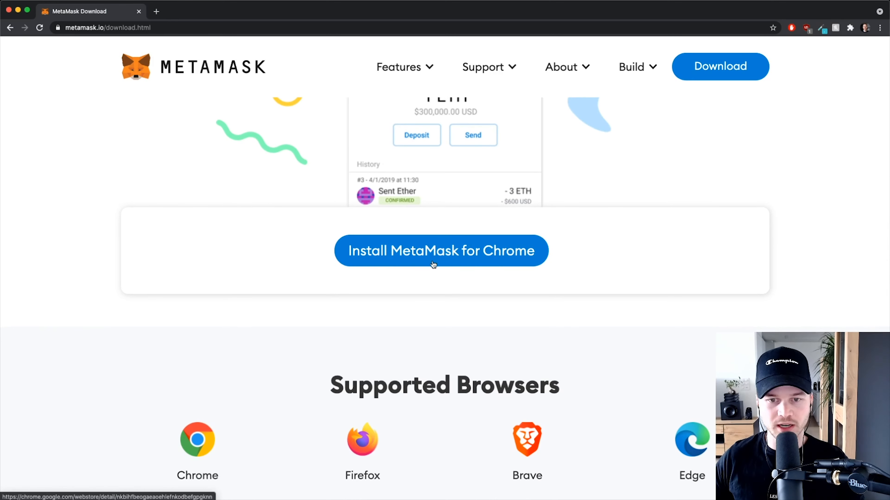
left_click(436, 251)
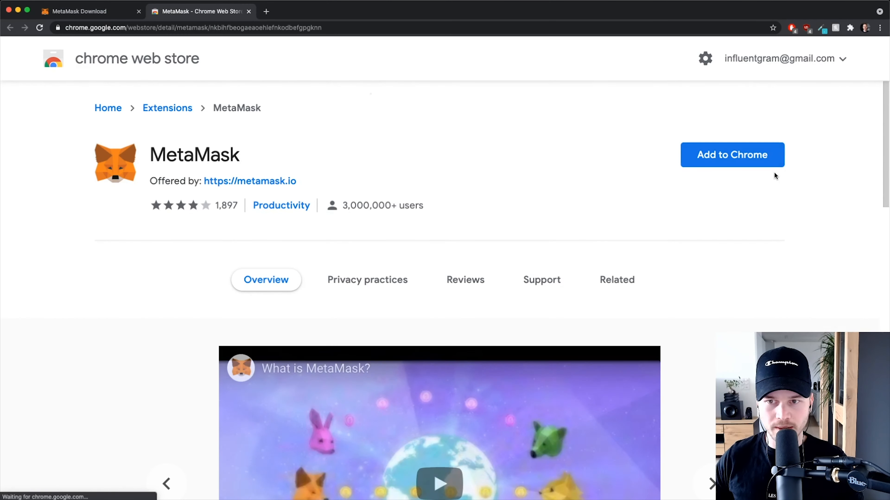
left_click(734, 164)
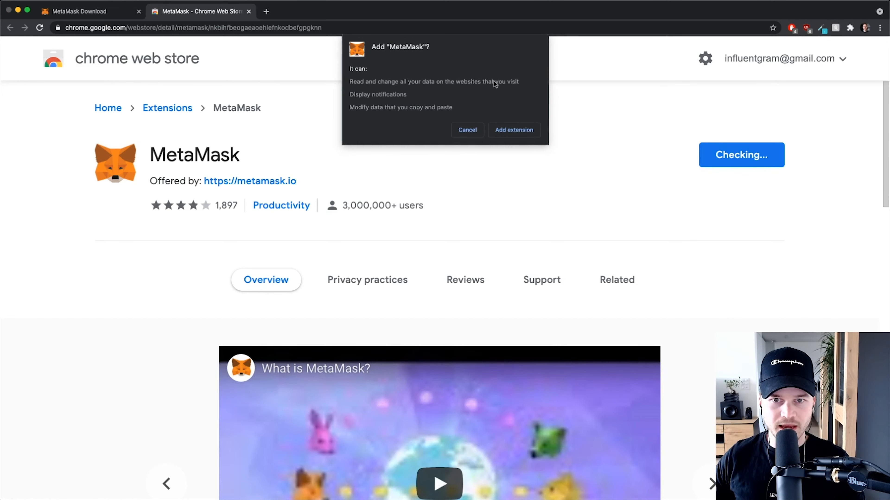
left_click(521, 131)
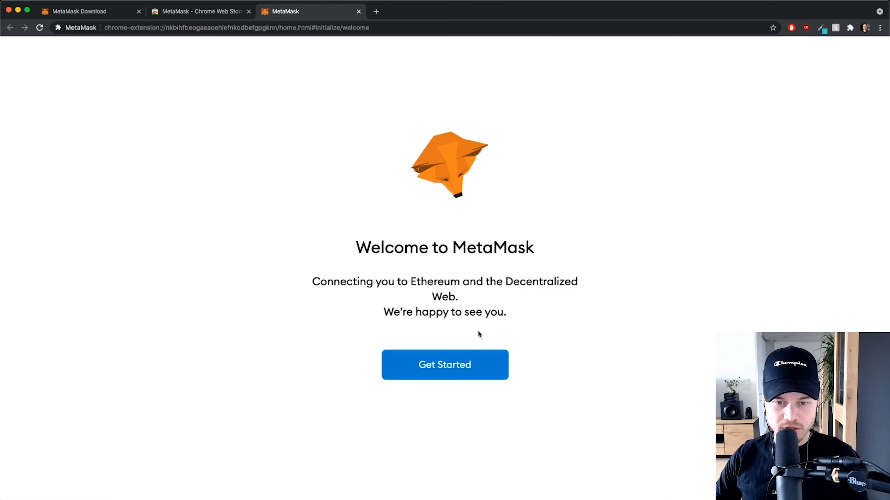
Start the MetaMask setup with the option to create a new wallet and decline sharing usage data.
left_click(439, 373)
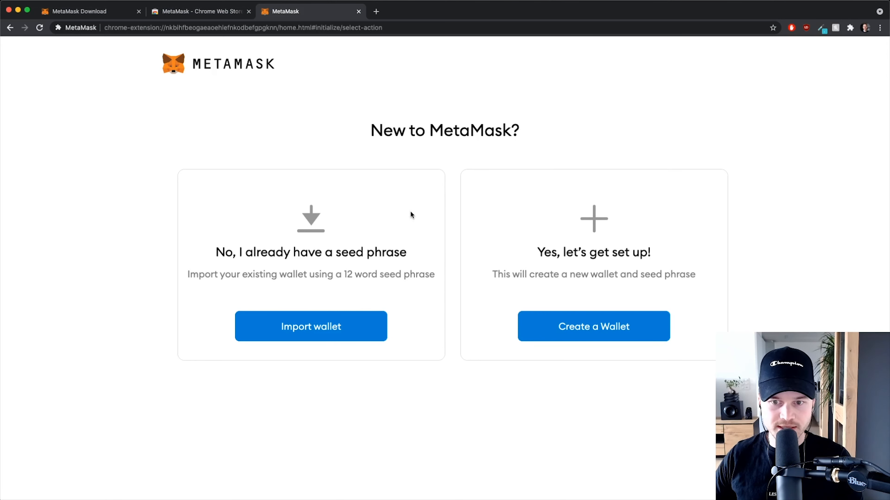
left_click(579, 335)
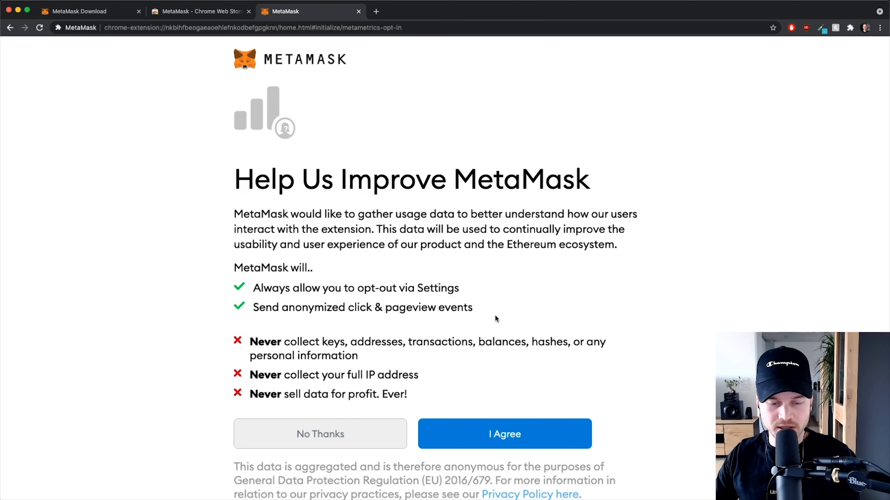
left_click(305, 435)
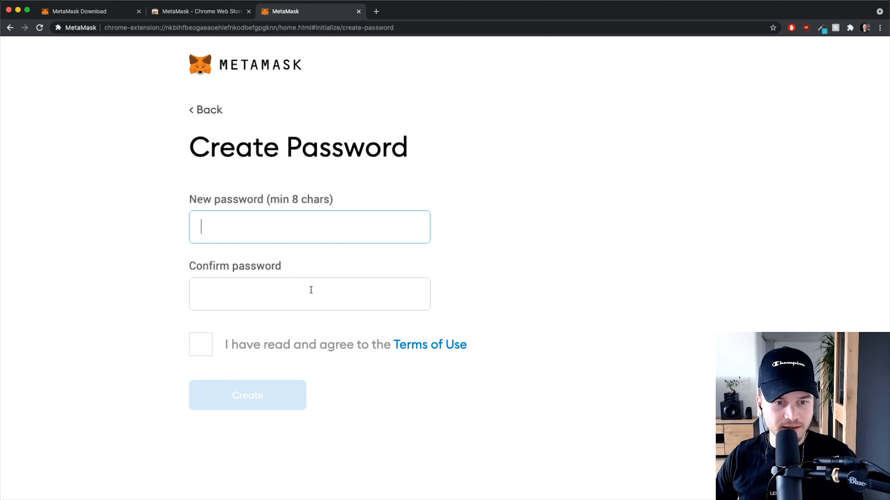
Fill in and confirm the new wallet password, agree to the Terms of Use and create the wallet.
left_click(198, 349)
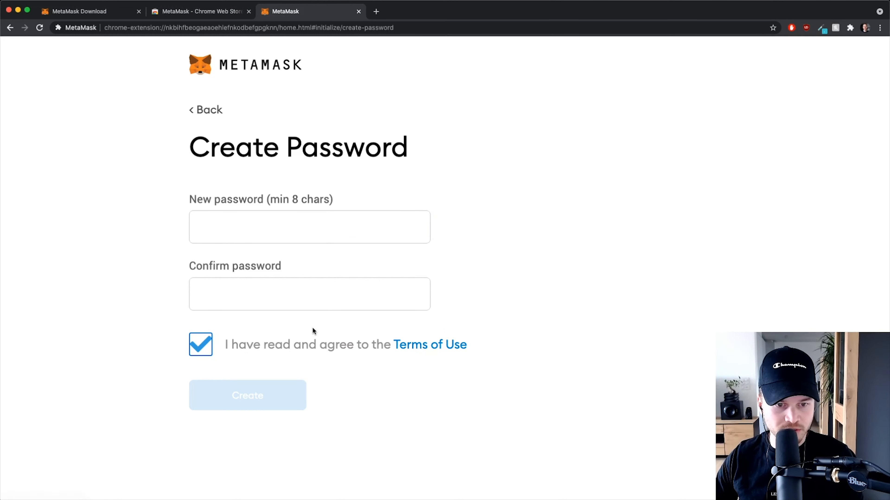
left_click(256, 396)
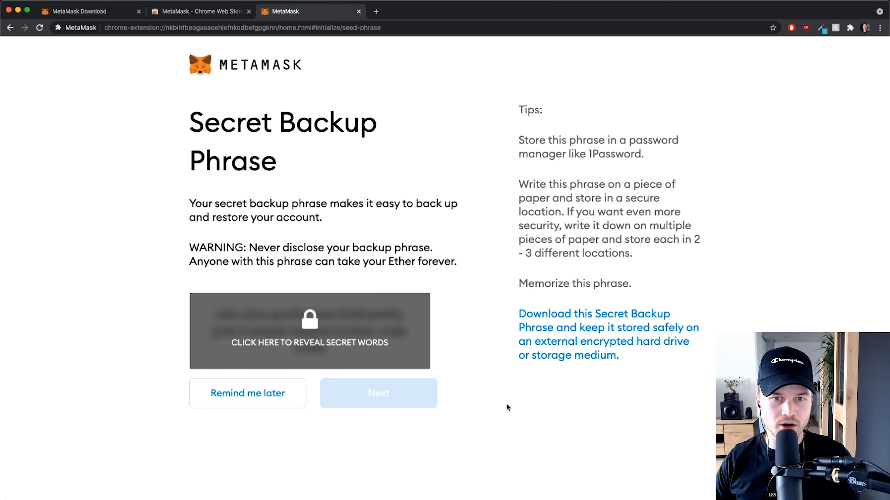
Reveal the secret backup phrase and proceed to its confirmation page.
left_click_drag(187, 119, 209, 122)
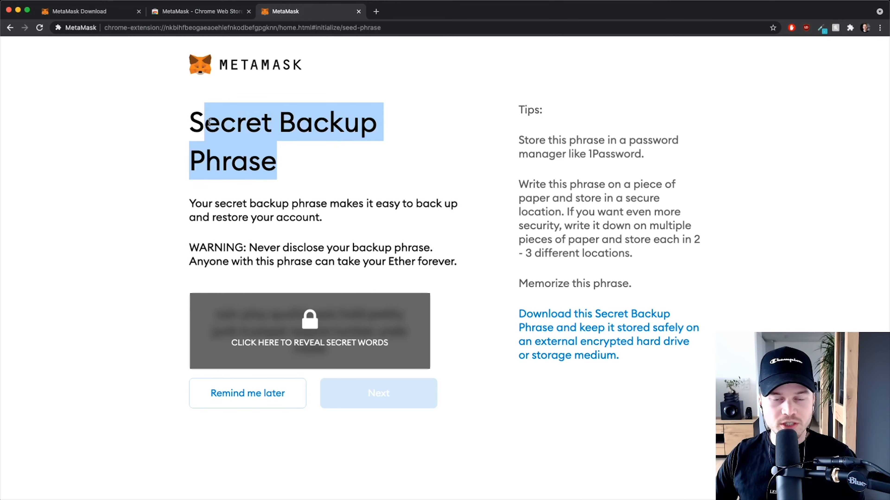
left_click(340, 160)
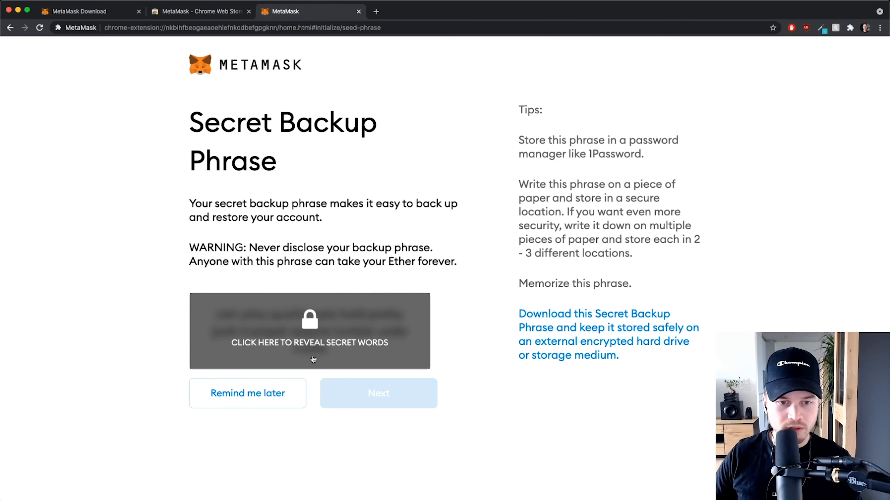
scroll(310, 320, "up", 5)
scroll(310, 337, "down", 5)
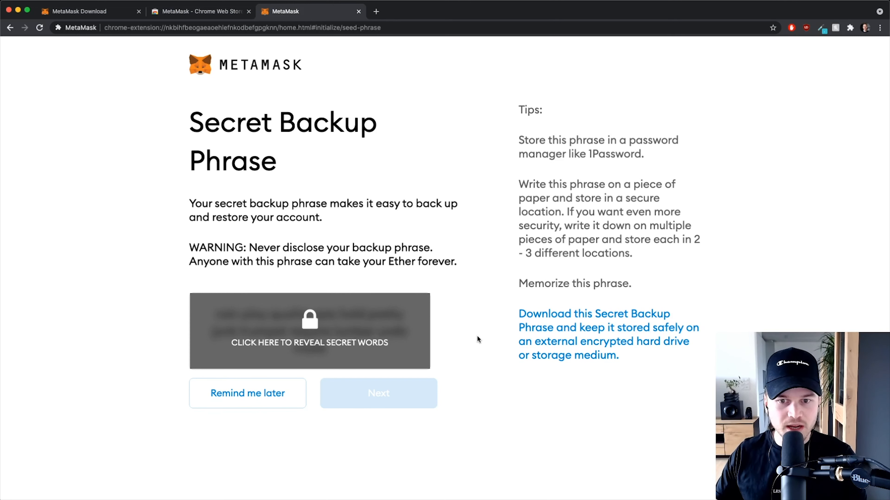
left_click(303, 328)
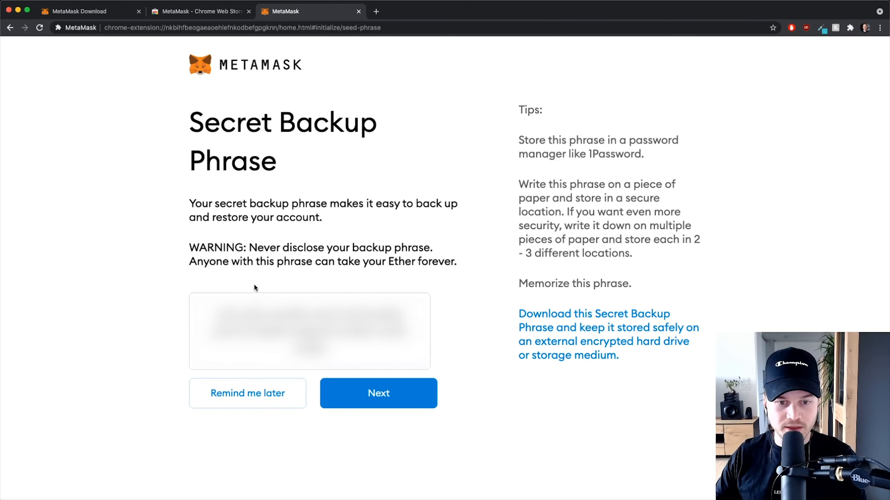
left_click(386, 395)
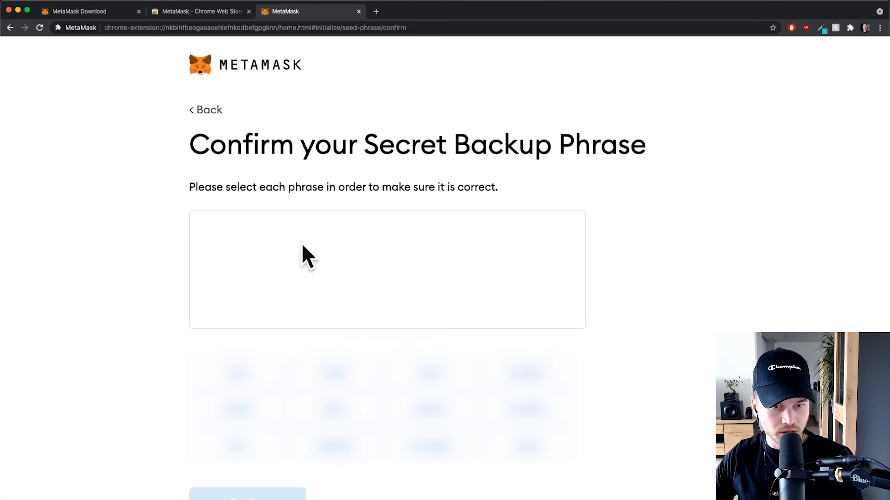
Confirm the secret backup phrase by selecting its words in order, and finish the wallet setup.
left_click(237, 445)
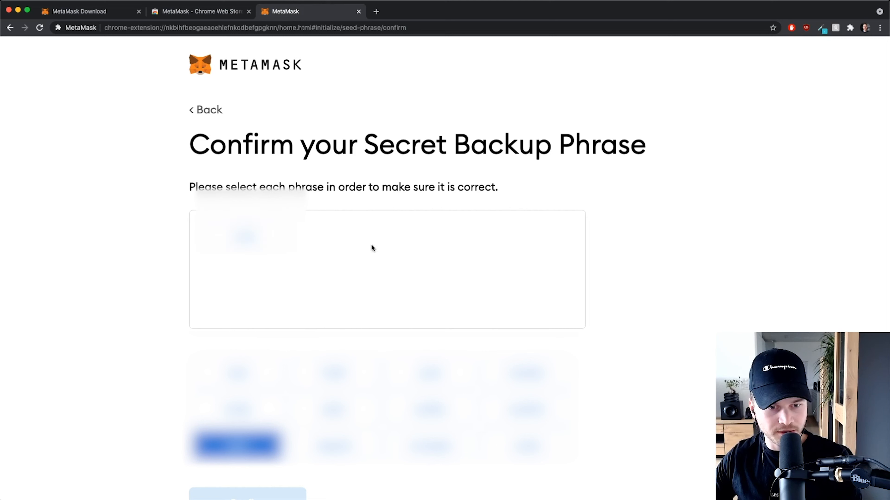
scroll(363, 251, "down", 1)
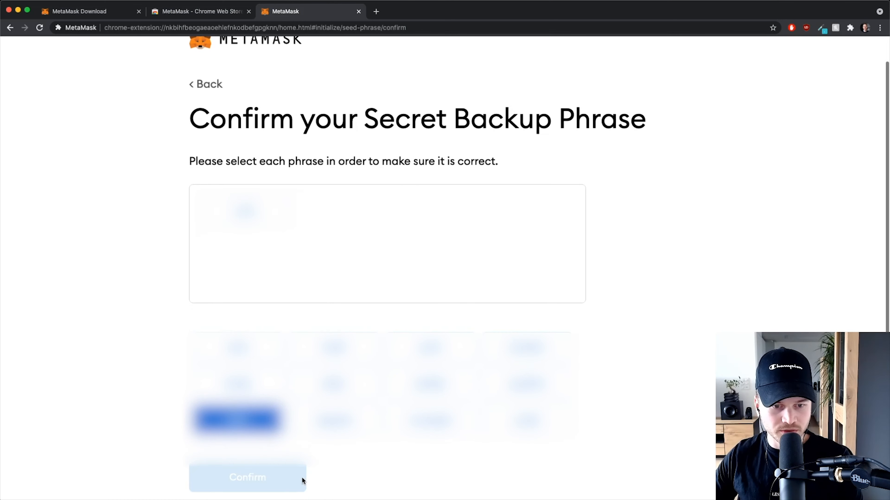
left_click(278, 471)
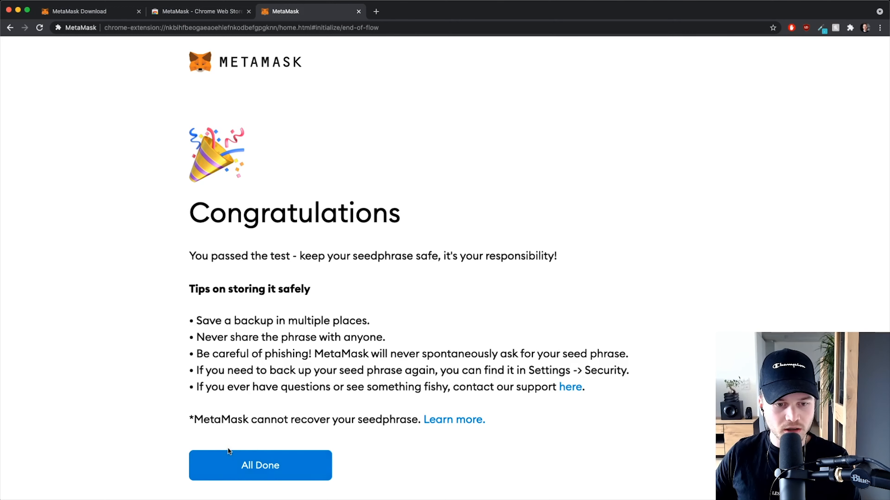
left_click(224, 460)
left_click(780, 141)
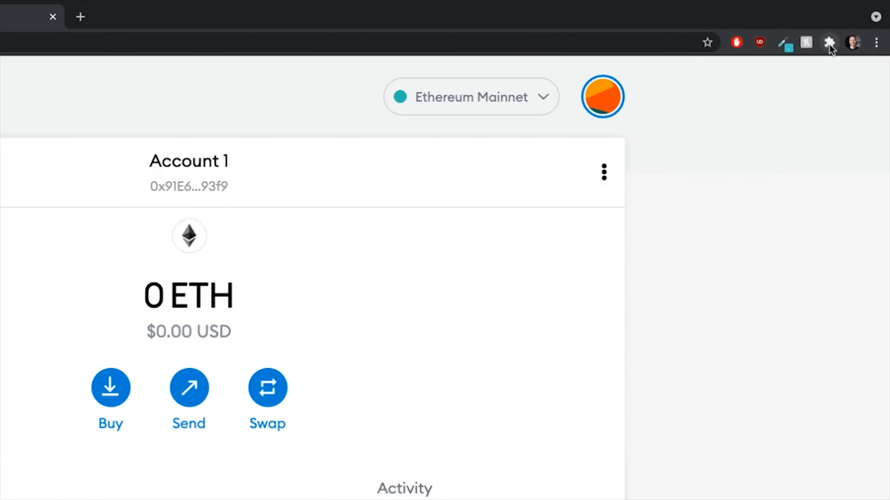
Pin the MetaMask extension in Chrome and check that its wallet popup opens.
left_click(829, 43)
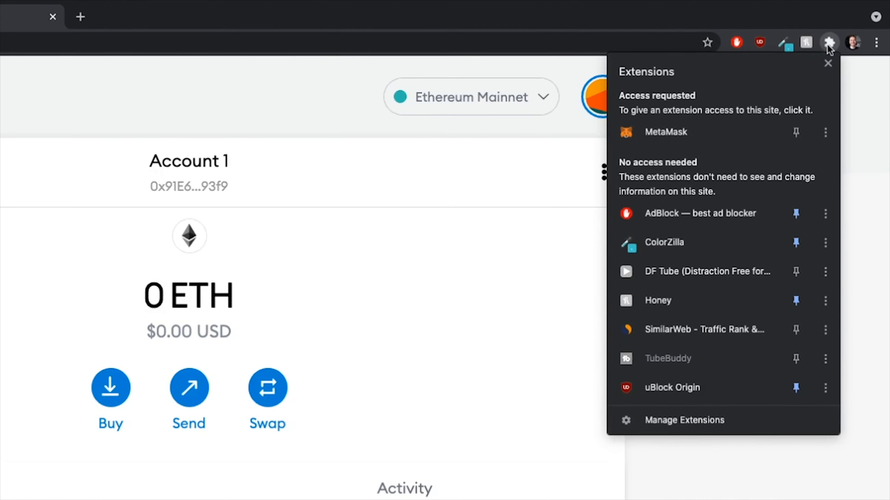
left_click(796, 133)
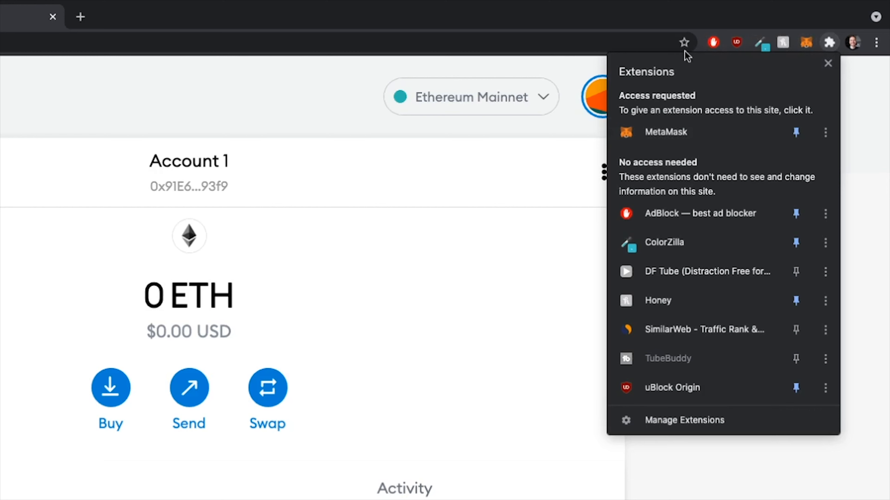
left_click(853, 90)
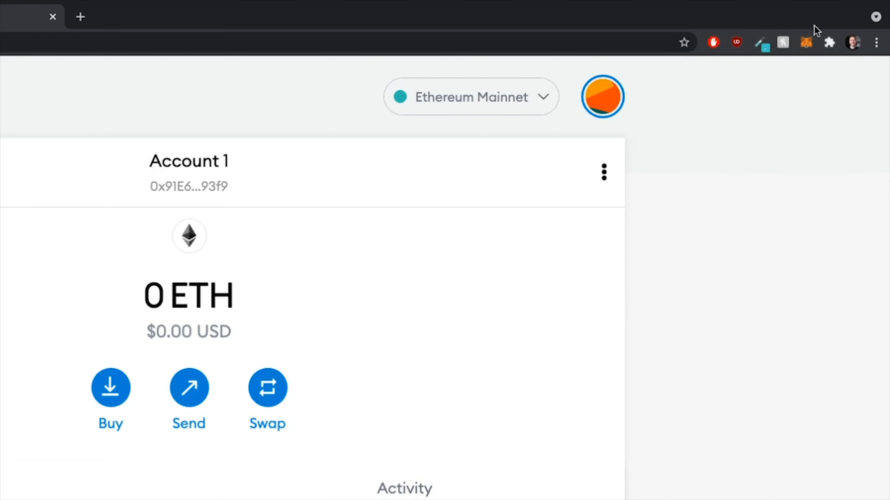
left_click(806, 42)
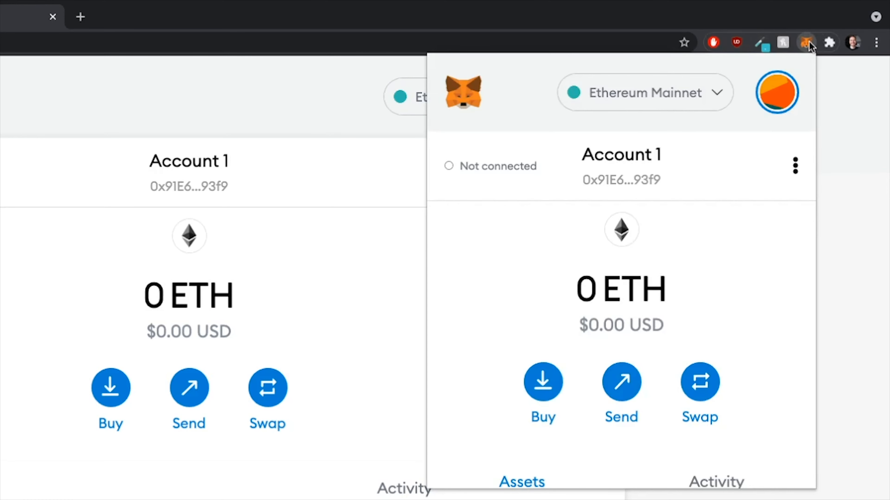
left_click(808, 42)
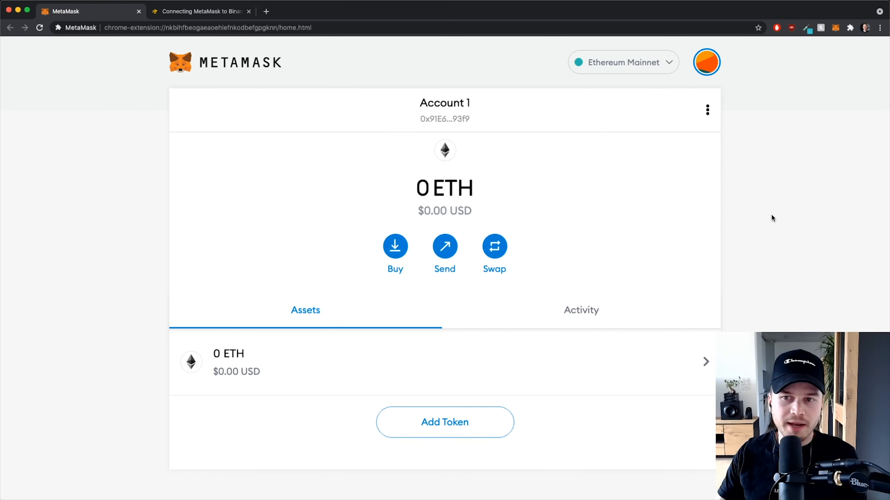
Examine the list of networks available in the MetaMask wallet, keeping Ethereum Mainnet selected.
left_click(650, 68)
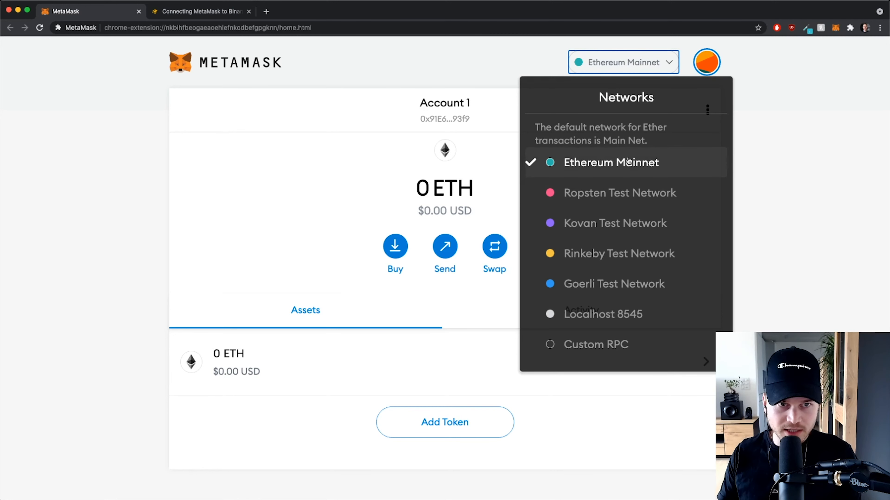
left_click(789, 137)
Skim the Binance Academy article on connecting MetaMask to Binance Smart Chain, and return to the MetaMask wallet.
left_click(202, 10)
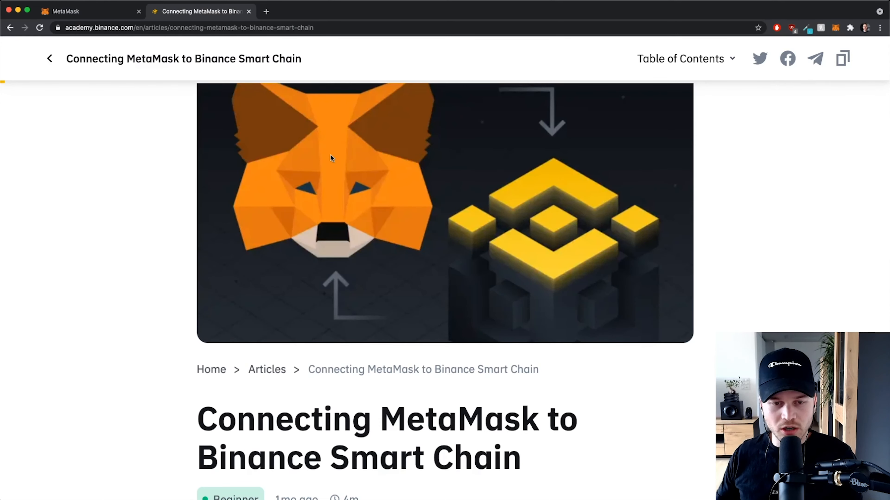
scroll(436, 307, "down", 5)
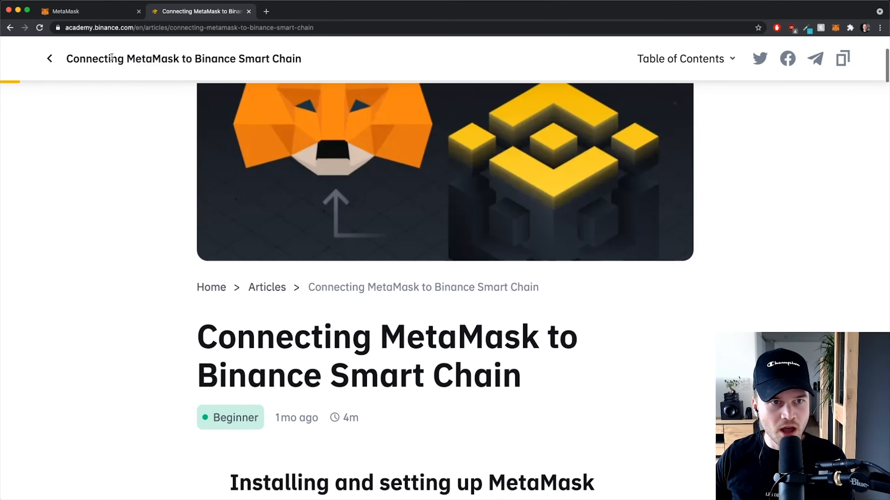
scroll(435, 323, "up", 1)
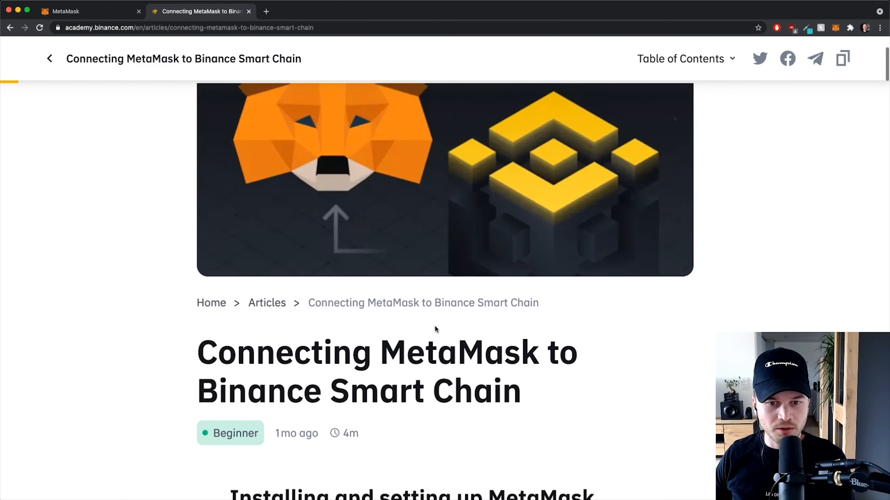
scroll(434, 328, "down", 20)
scroll(412, 205, "down", 20)
scroll(397, 250, "up", 20)
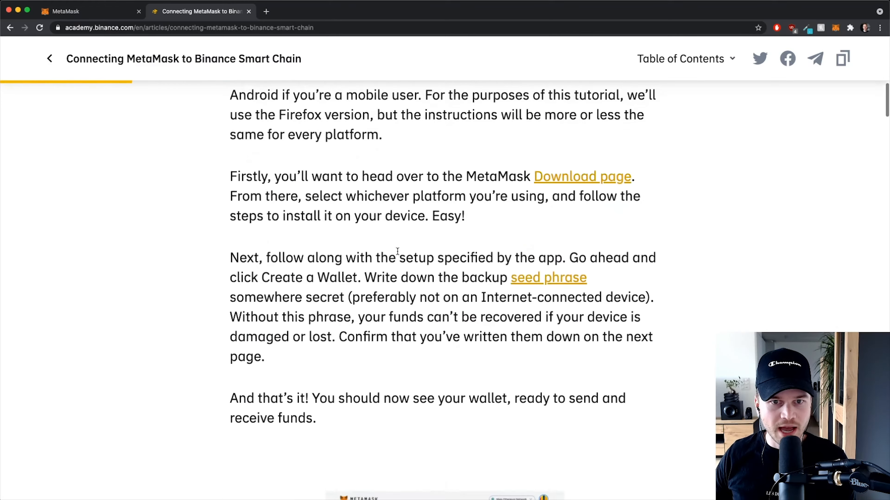
scroll(397, 251, "up", 20)
scroll(397, 251, "down", 1)
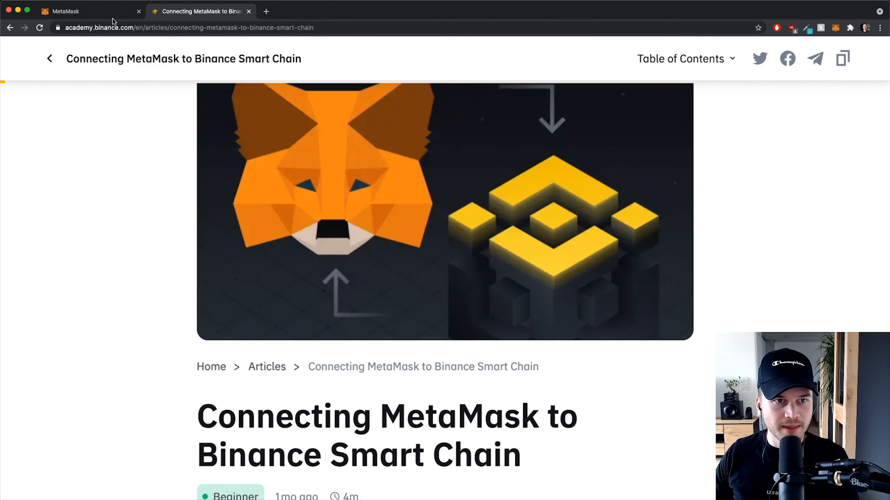
left_click(91, 11)
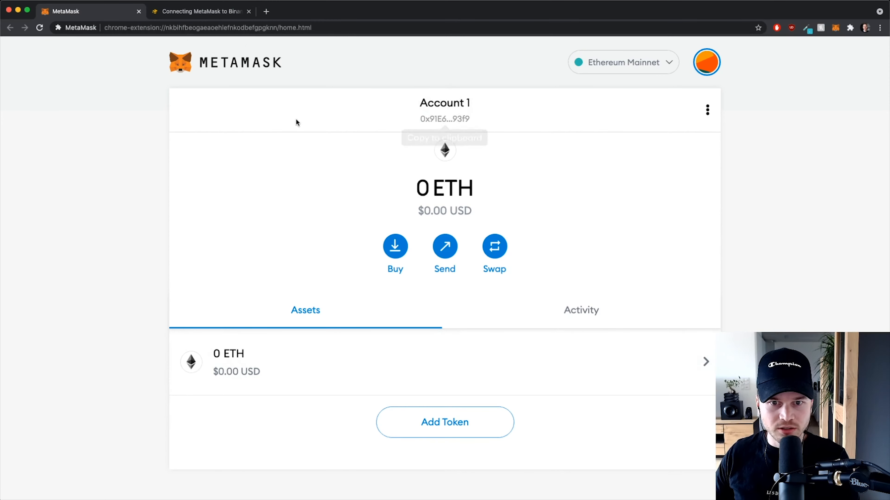
Open the MetaMask wallet in the expanded full-page view from its extension popup.
left_click(181, 13)
mouse_move(641, 97)
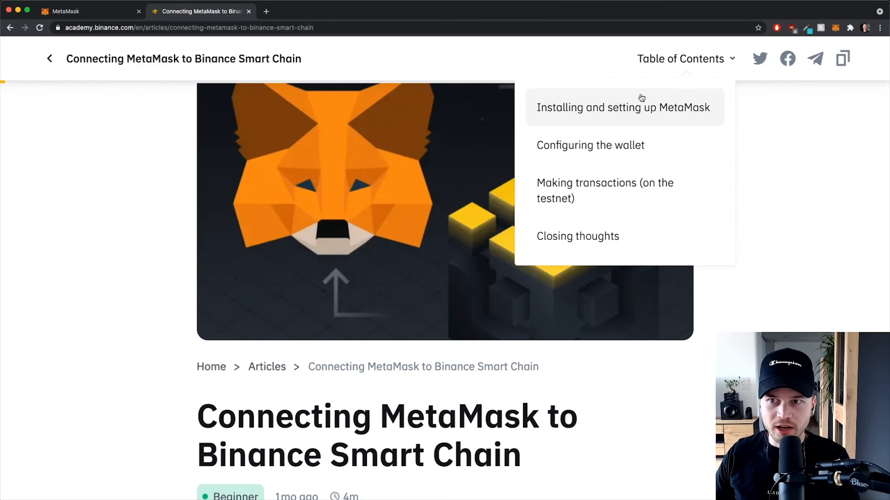
left_click(836, 28)
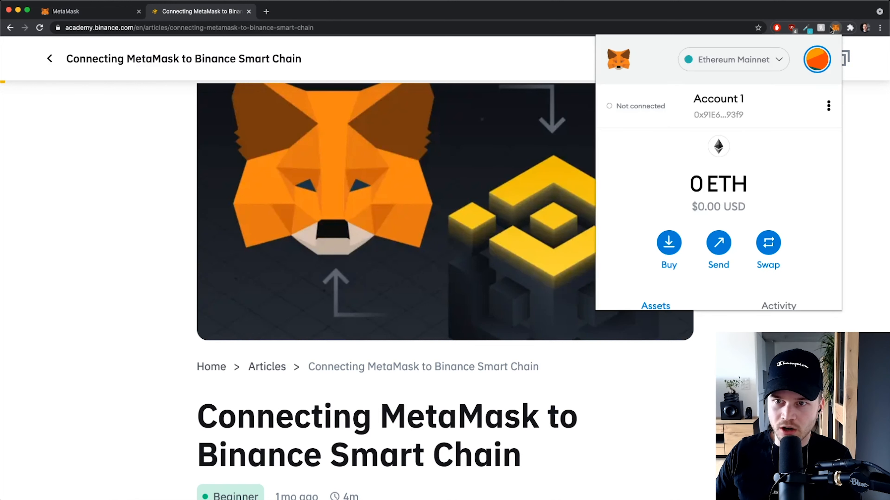
left_click(829, 109)
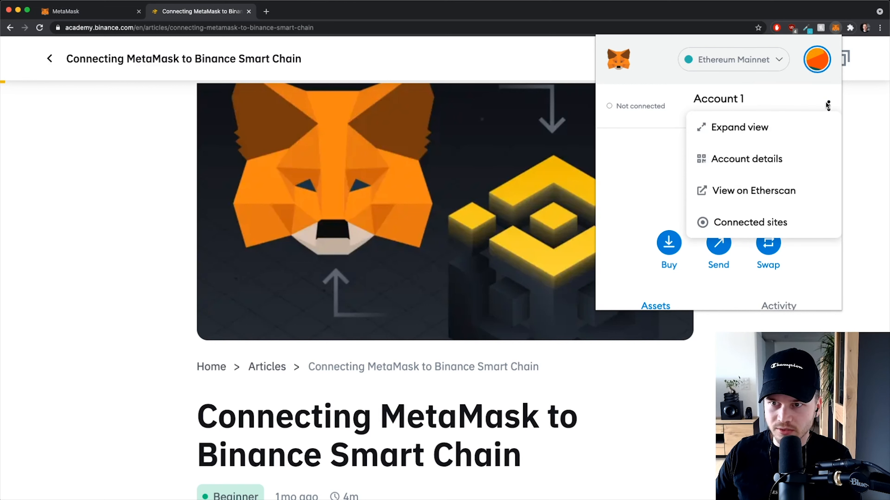
left_click(758, 128)
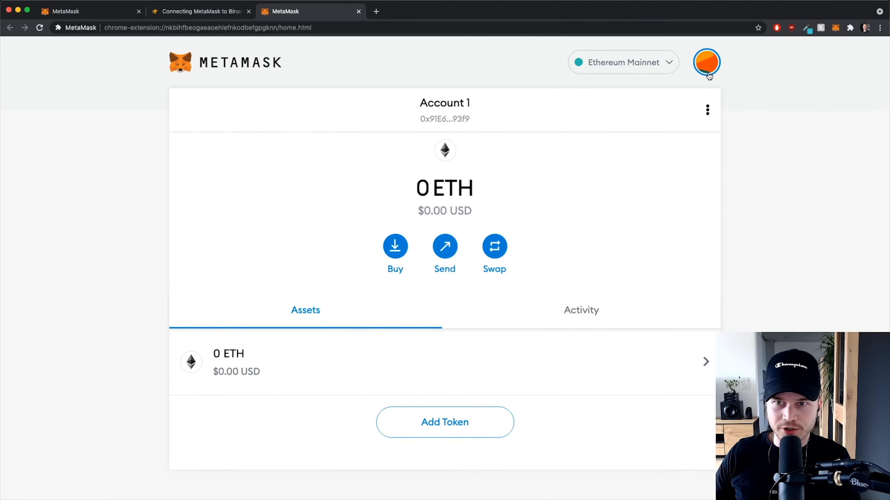
Open the Networks section of the MetaMask settings and start adding a new custom network.
left_click(698, 65)
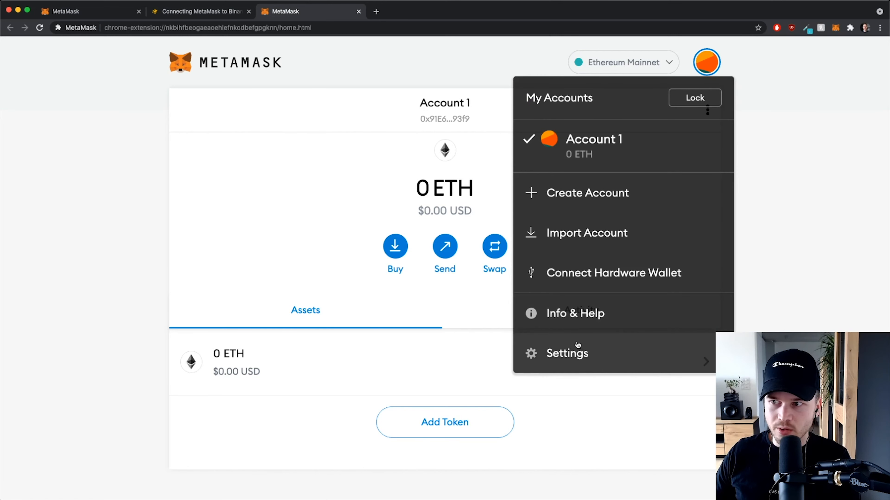
left_click(570, 351)
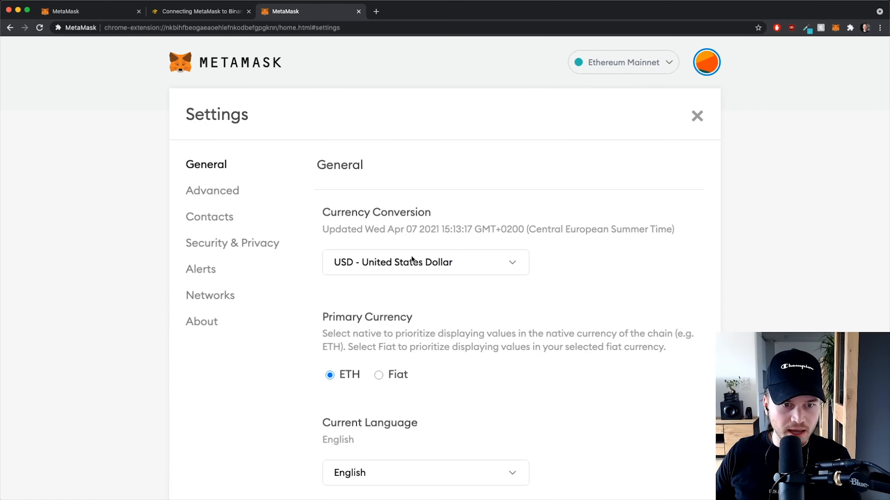
left_click(208, 298)
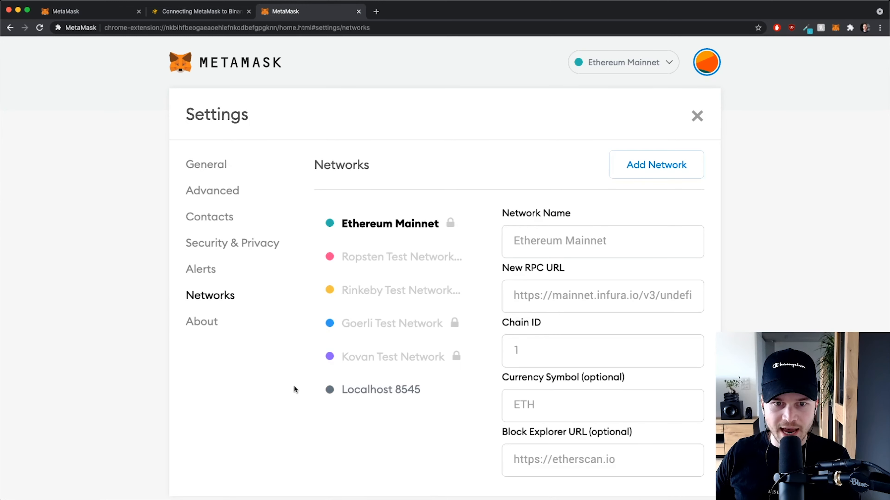
scroll(293, 387, "down", 2)
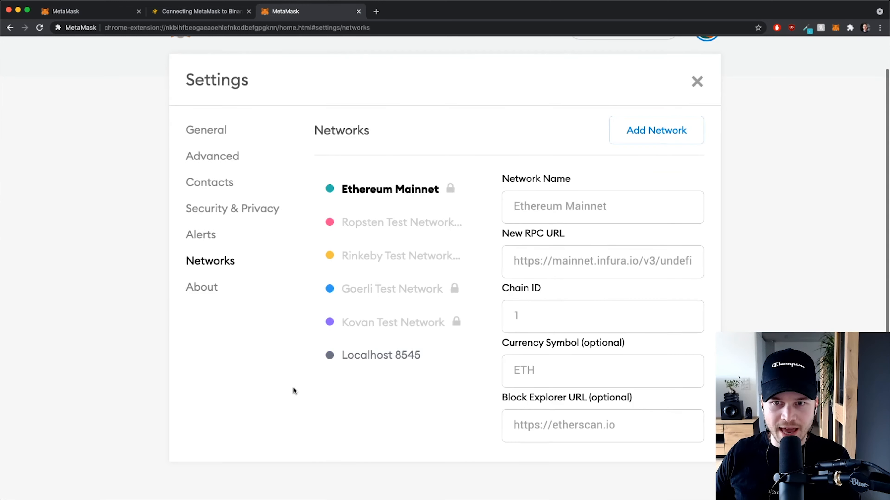
left_click(654, 132)
scroll(727, 239, "down", 1)
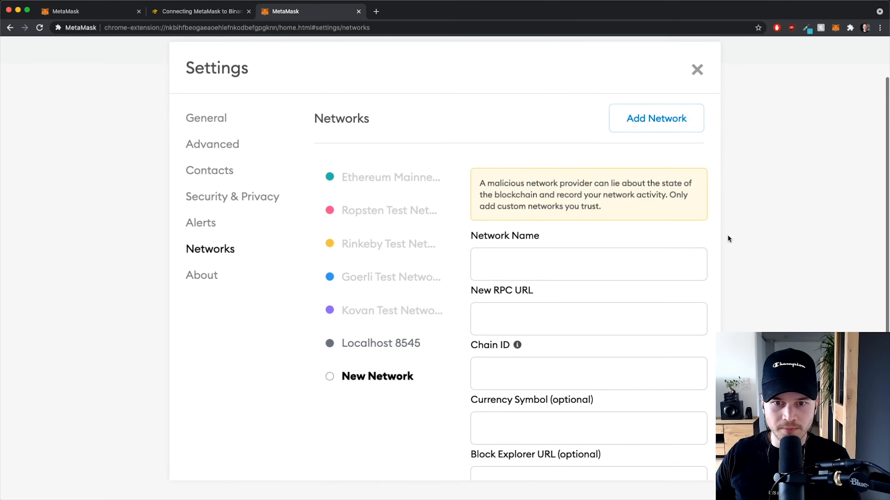
scroll(728, 238, "down", 1)
scroll(443, 274, "down", 2)
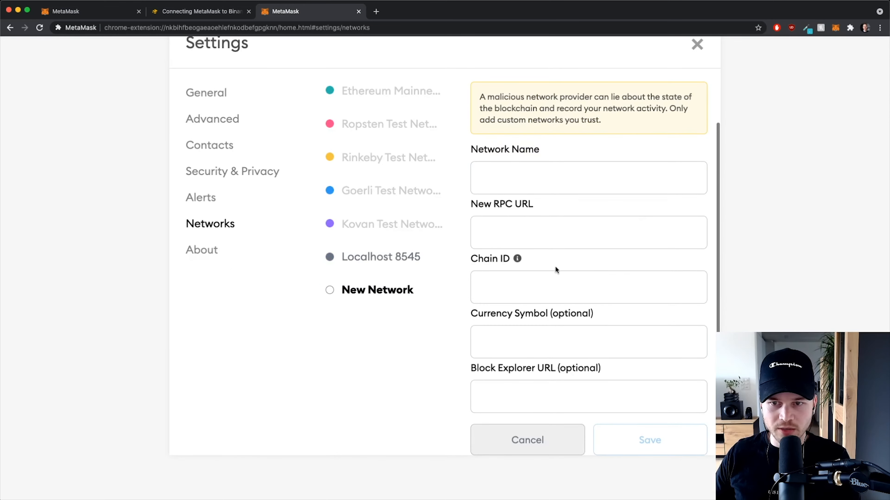
Find the Mainnet network parameters in the Binance Academy article on connecting MetaMask to Binance Smart Chain.
left_click(228, 4)
scroll(383, 270, "up", 3)
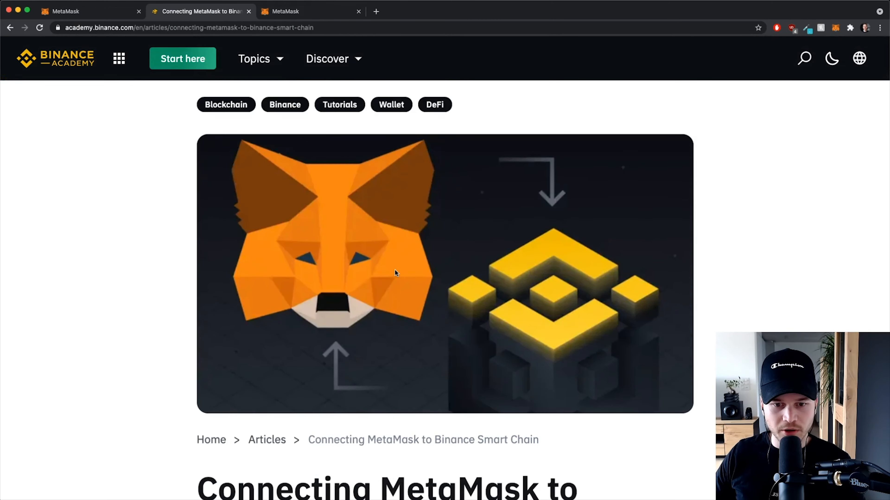
scroll(395, 273, "down", 20)
scroll(396, 270, "down", 20)
scroll(435, 239, "up", 10)
scroll(439, 226, "down", 3)
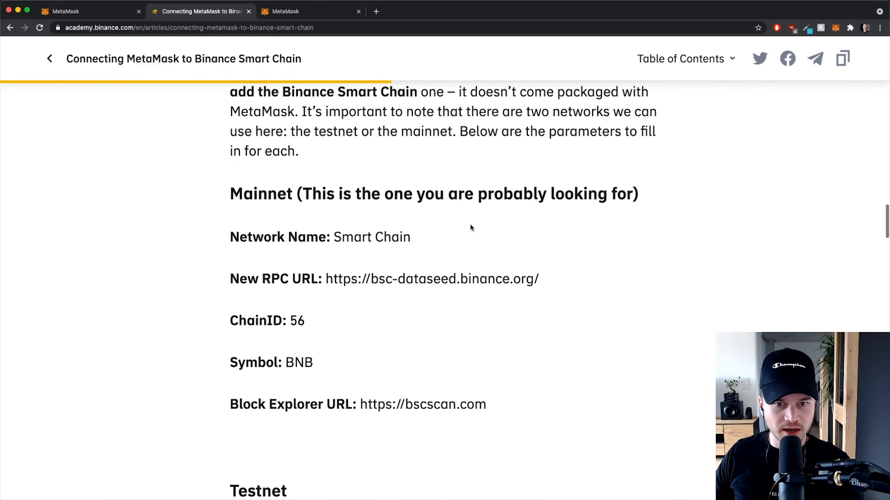
left_click_drag(231, 191, 361, 191)
left_click(359, 193)
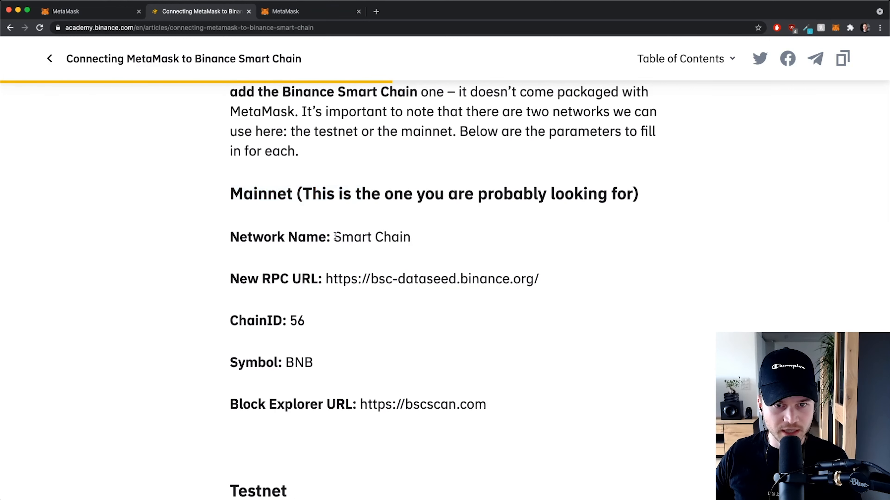
Copy the mainnet network name from the article and set the new MetaMask network's name to Smart Chain.
left_click_drag(336, 236, 417, 243)
key("super+c")
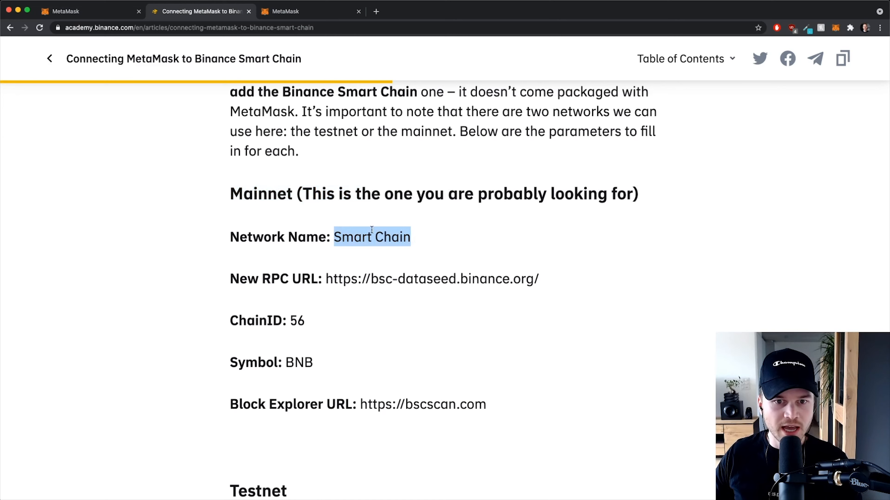
left_click(294, 13)
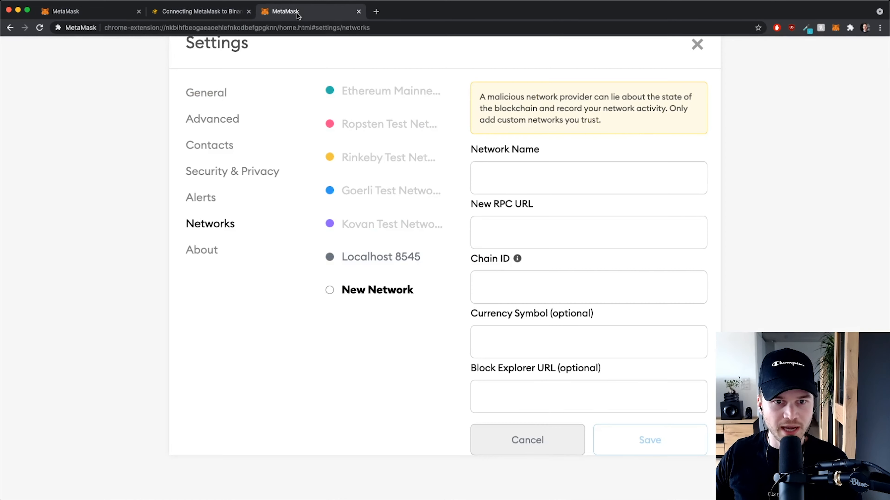
left_click(519, 170)
key("super+v")
left_click(511, 229)
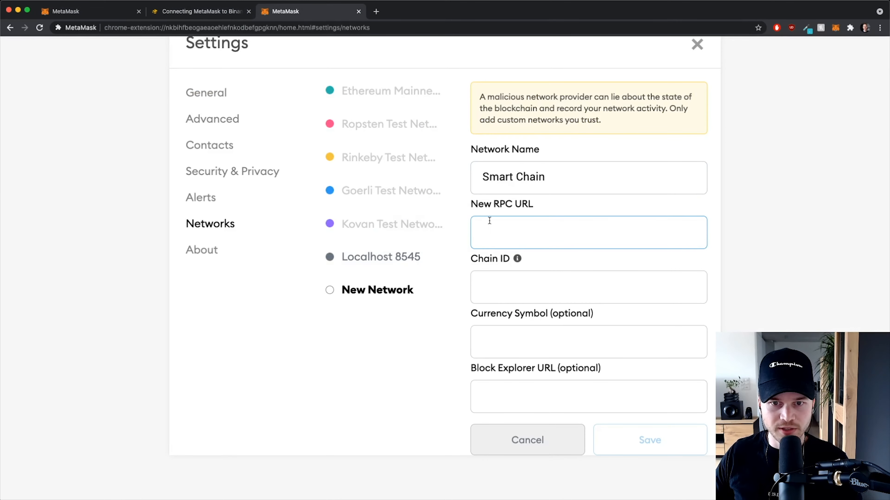
left_click_drag(472, 204, 550, 204)
left_click(214, 13)
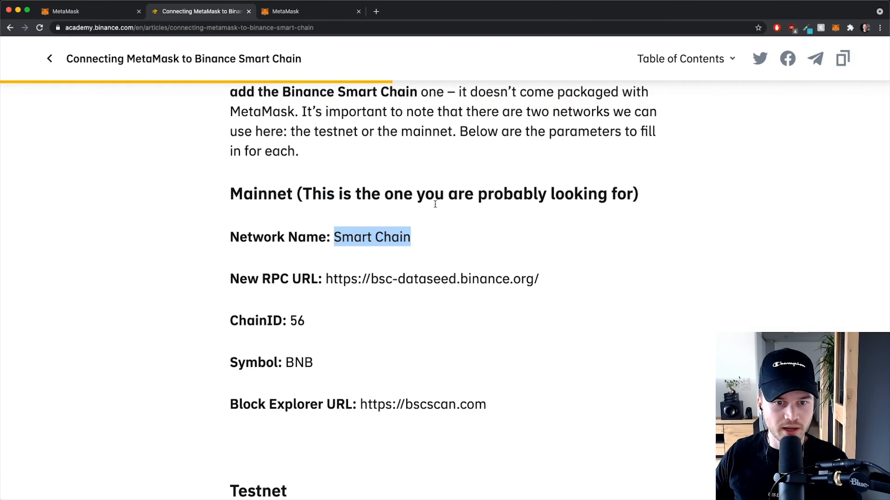
left_click_drag(326, 279, 554, 282)
key("super+c")
left_click(286, 11)
left_click(511, 231)
key("super+v")
Copy the mainnet chain ID from the article and set the network's Chain ID to 56.
left_click(507, 287)
left_click(217, 11)
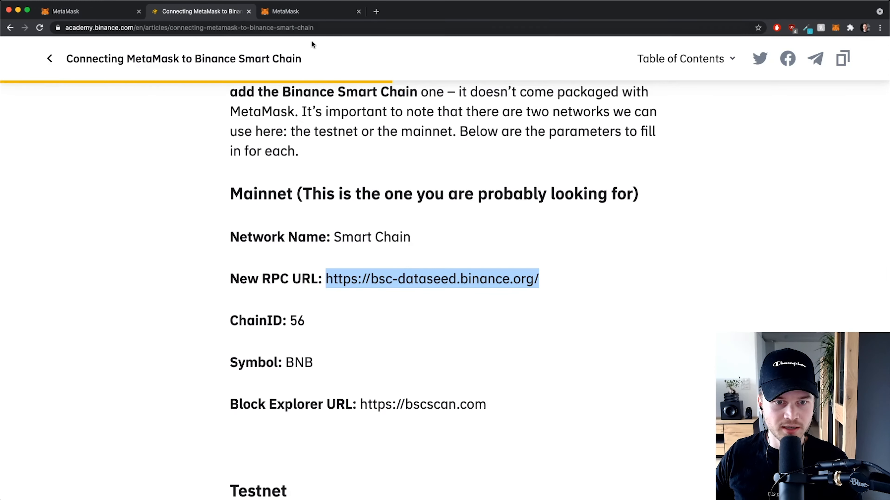
double_click(297, 319)
key("super+c")
left_click(285, 11)
key("super+v")
Copy the mainnet symbol from the article and set the network's currency symbol to BNB.
left_click(509, 340)
left_click(215, 11)
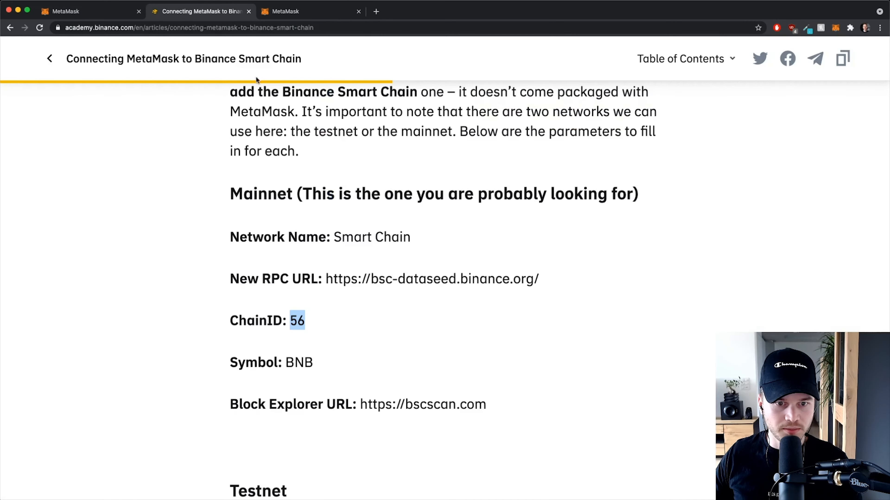
double_click(297, 362)
left_click(285, 11)
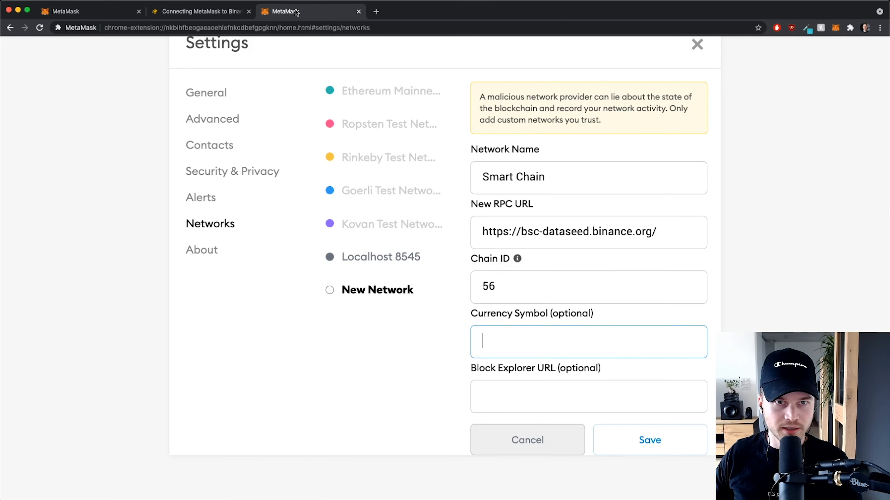
key("super+v")
left_click(530, 394)
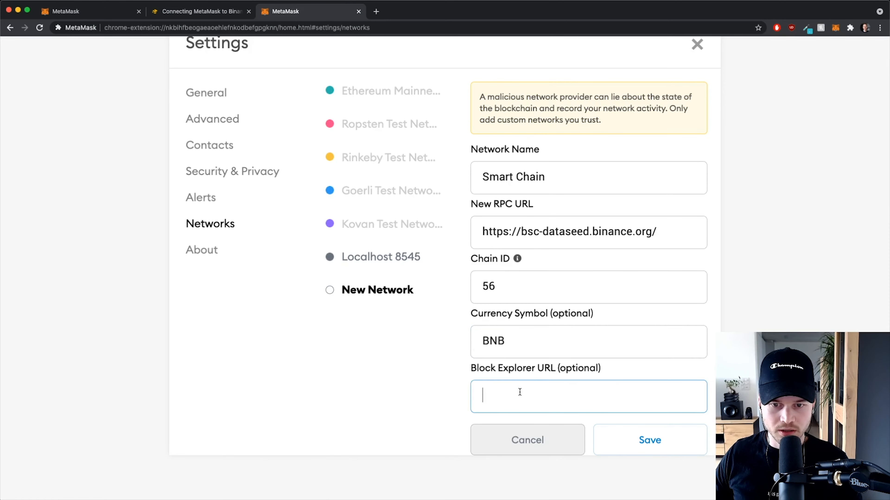
left_click(216, 11)
left_click_drag(362, 403, 506, 399)
left_click(277, 11)
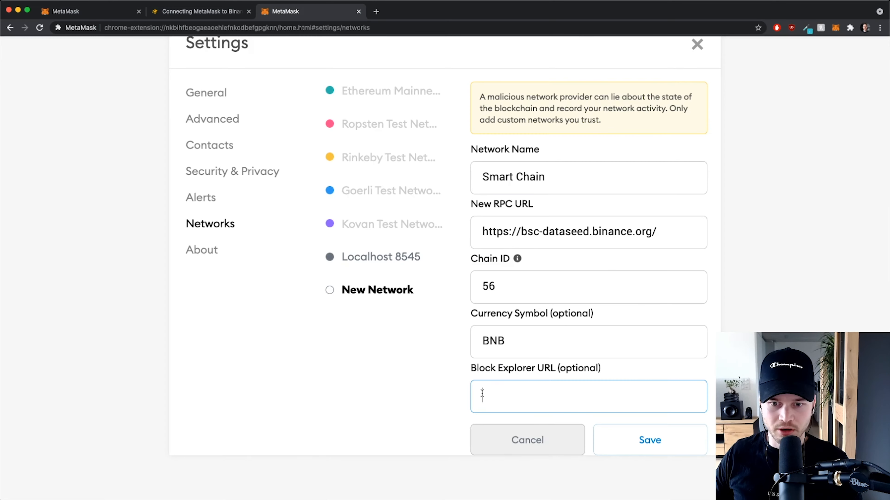
key("super+v")
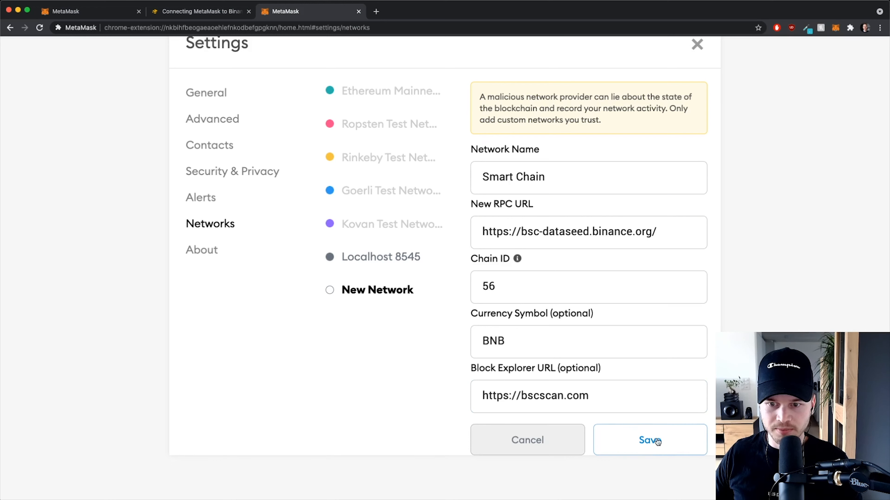
left_click(637, 451)
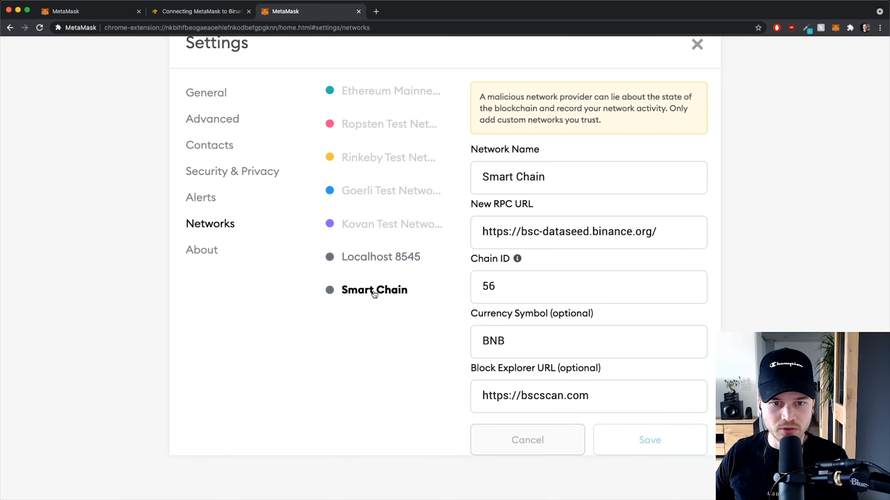
Close the settings and check the selected network in the wallet's network list, keeping Smart Chain selected.
scroll(390, 308, "up", 2)
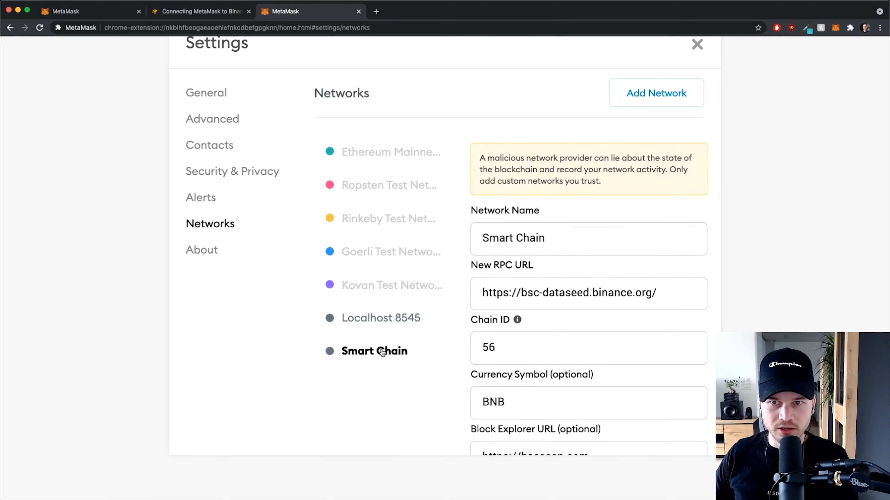
scroll(382, 352, "up", 2)
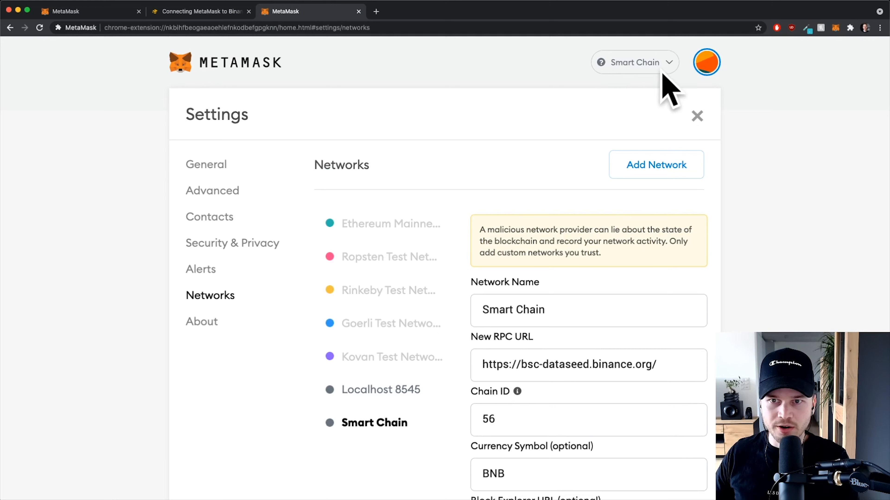
left_click(695, 115)
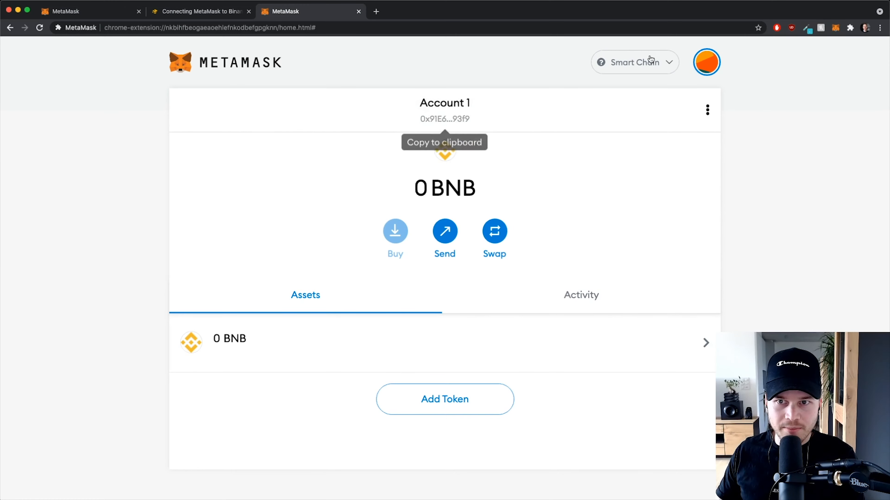
left_click(645, 66)
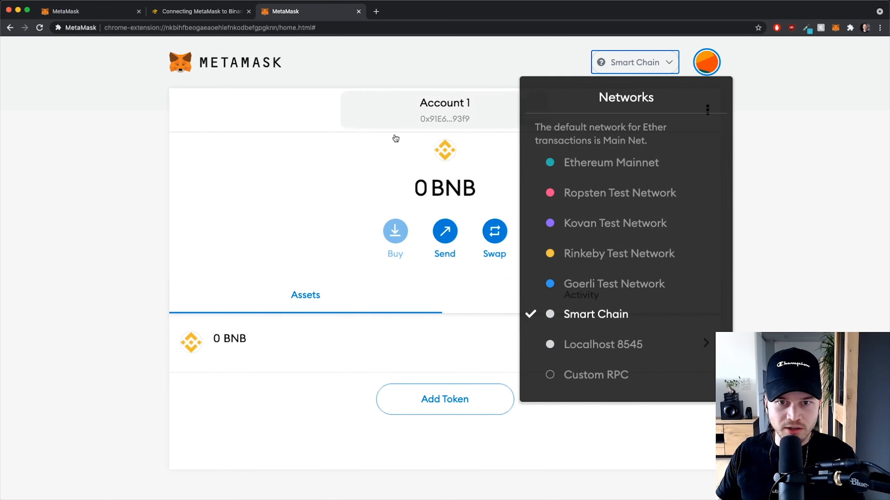
left_click(353, 165)
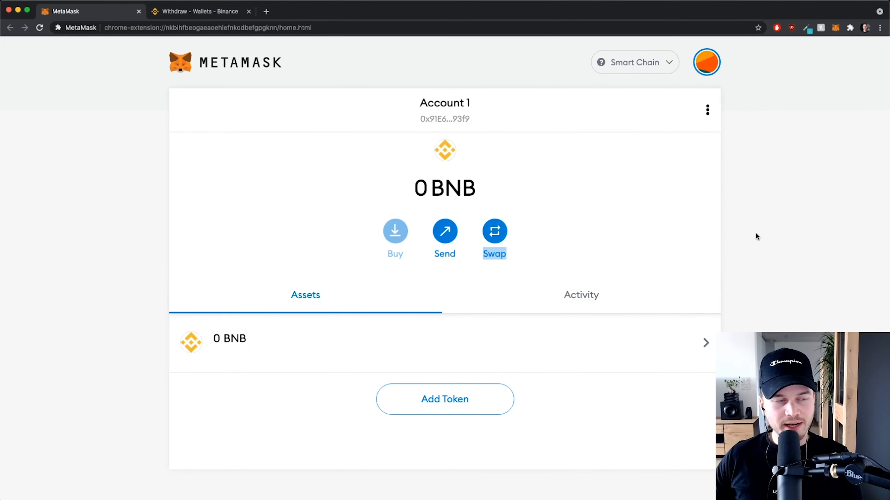
left_click(524, 218)
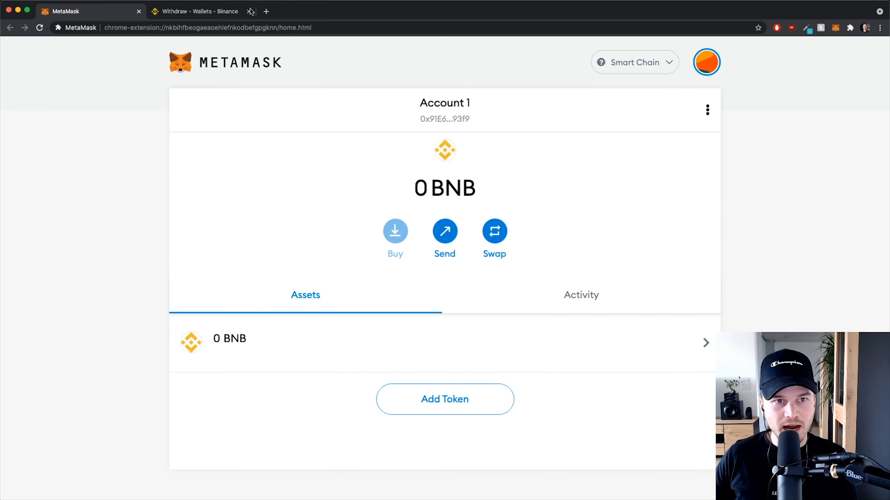
Examine the Binance withdrawal page for BNB and its transfer networks, referring back to the MetaMask wallet.
left_click(200, 11)
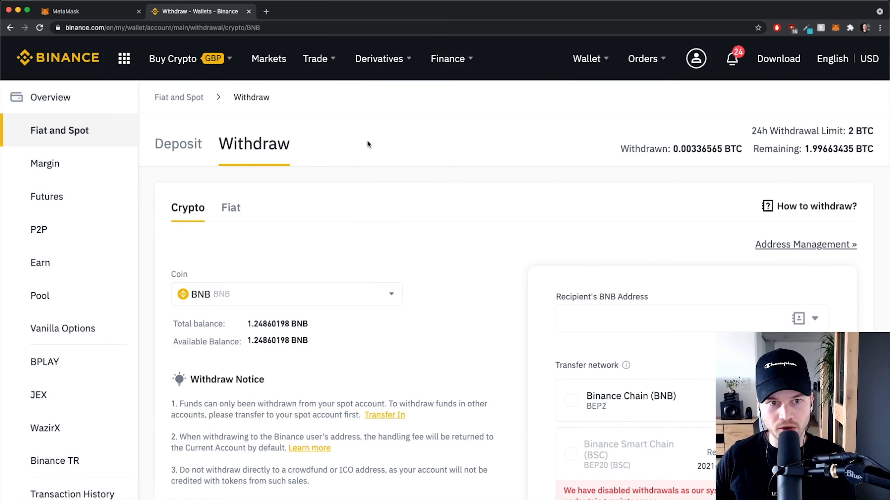
scroll(452, 247, "down", 2)
scroll(295, 303, "down", 3)
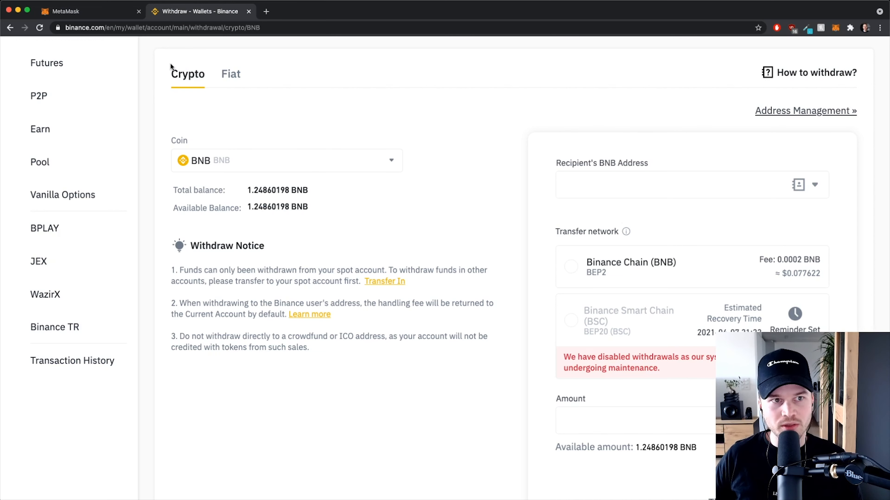
left_click(85, 11)
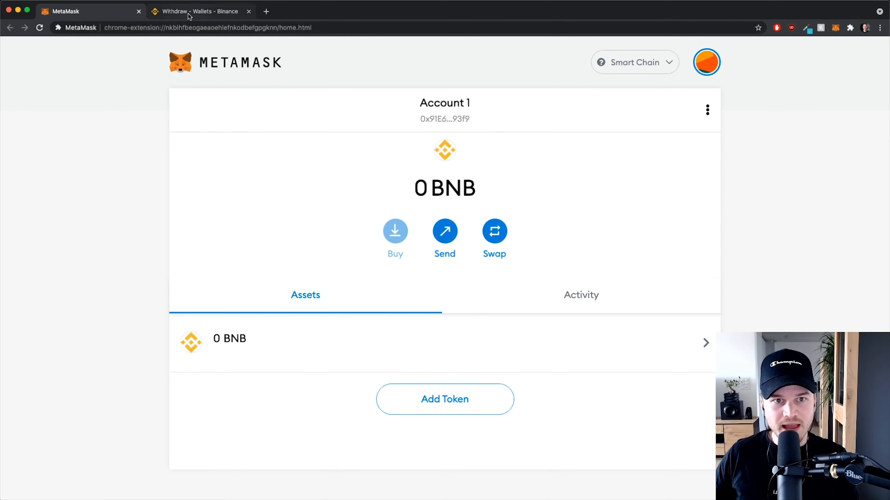
left_click(196, 11)
left_click(110, 14)
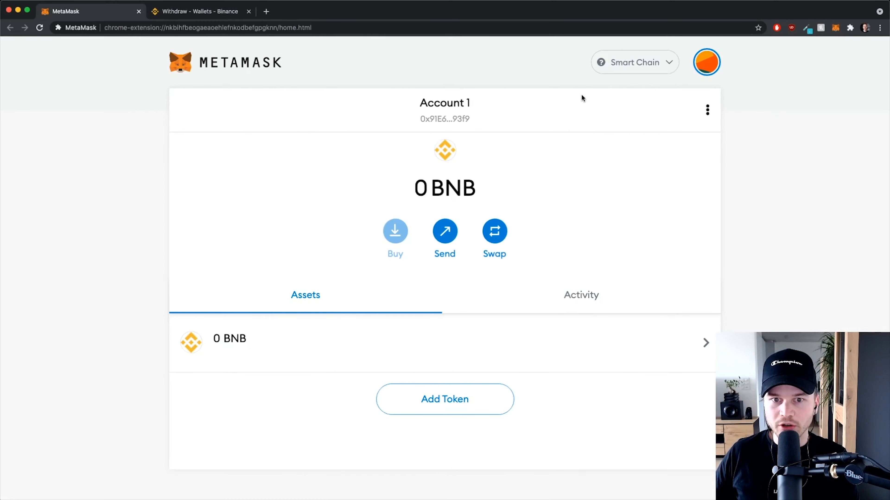
left_click(171, 14)
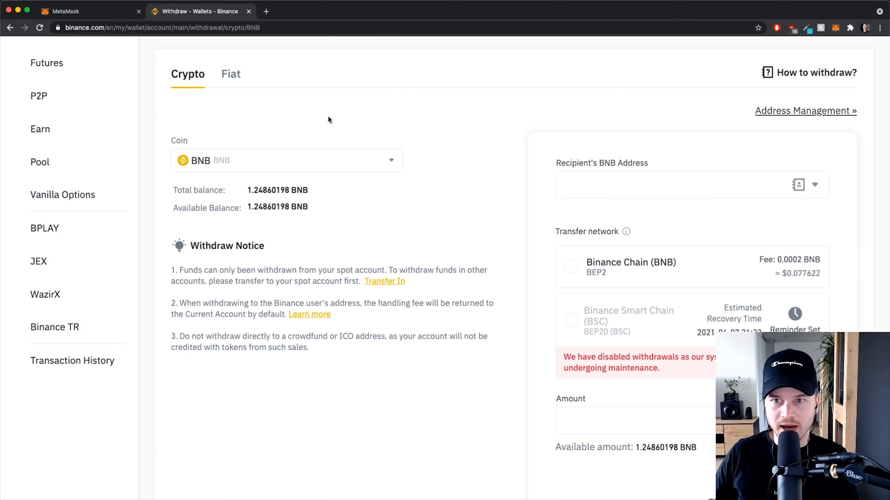
Copy the MetaMask account's wallet address and paste it as the recipient's BNB address in the Binance withdrawal form.
left_click(837, 29)
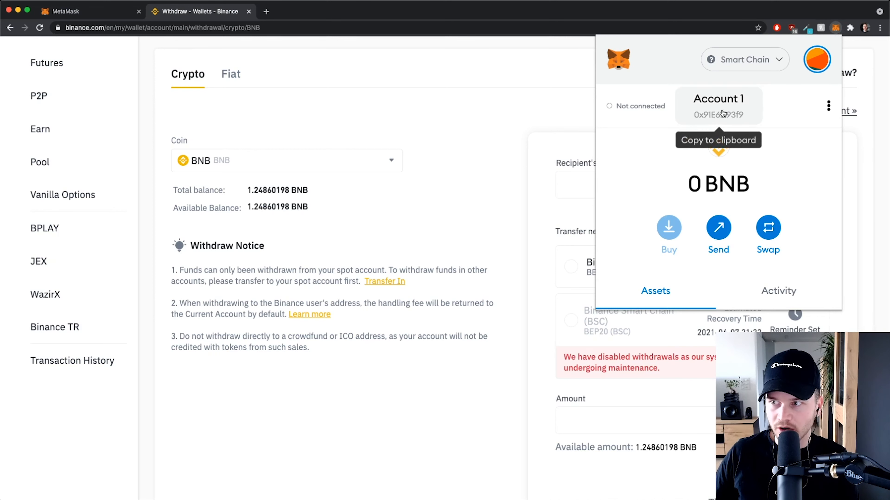
left_click(717, 115)
left_click(91, 13)
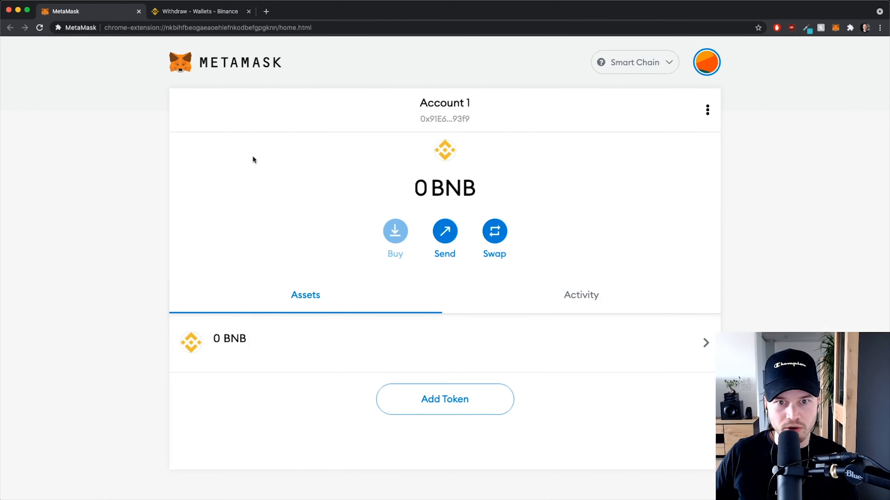
left_click(453, 115)
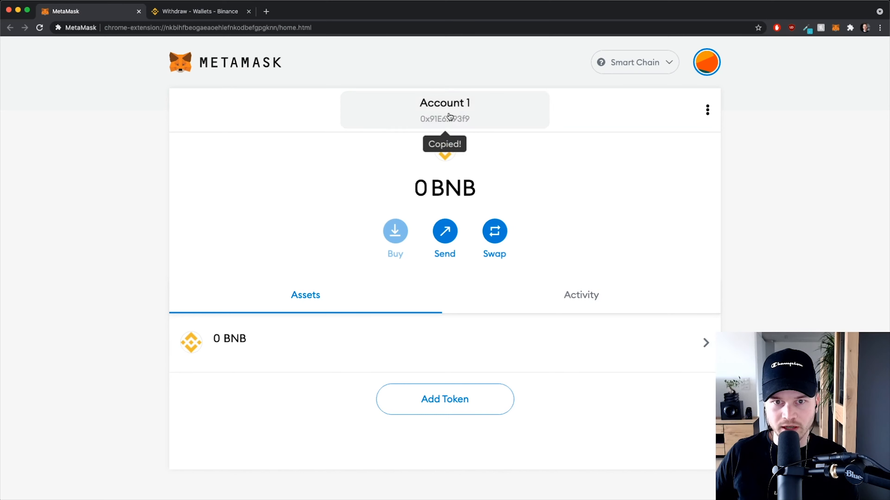
left_click(207, 14)
left_click(629, 182)
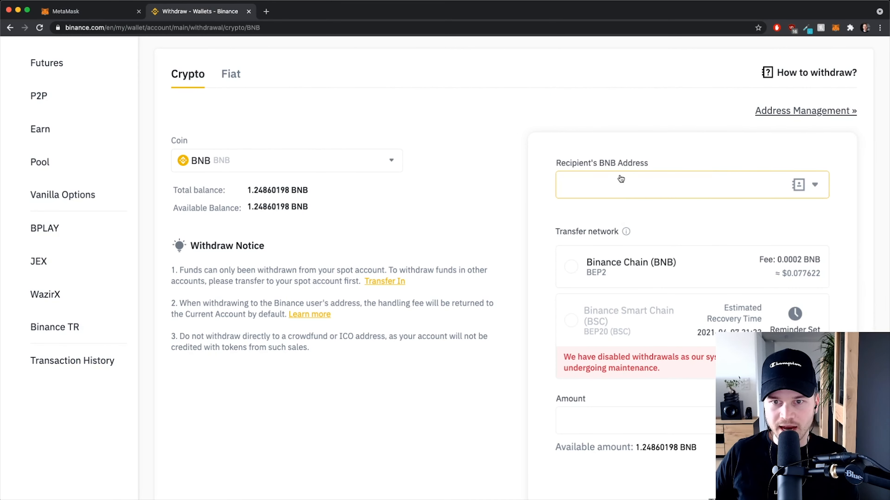
right_click(598, 183)
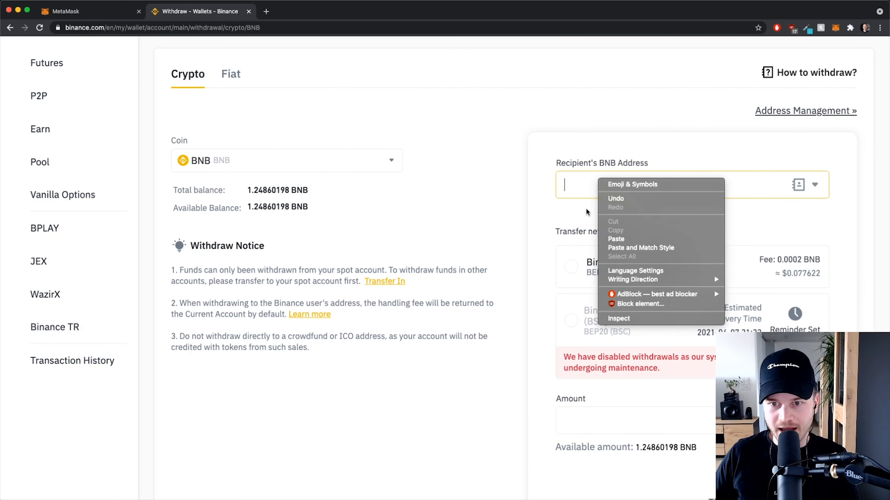
left_click(616, 239)
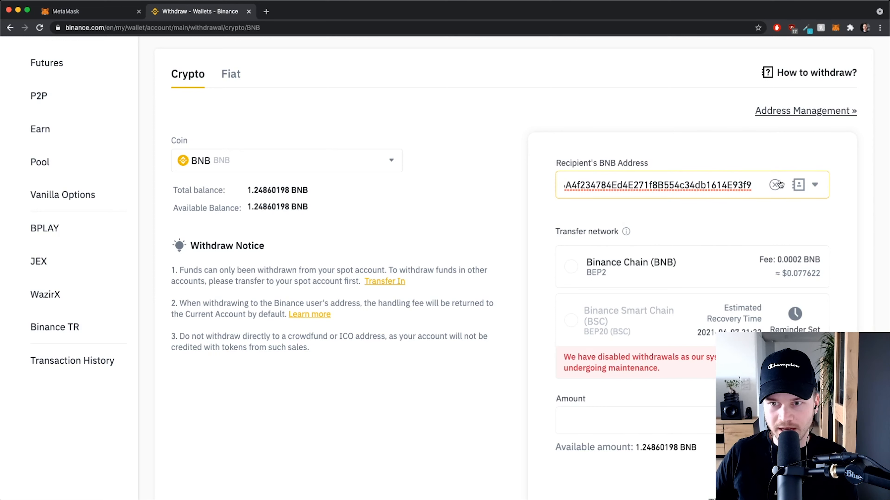
Review the transfer networks and set the withdrawal amount to 0.005 BNB.
scroll(540, 270, "down", 3)
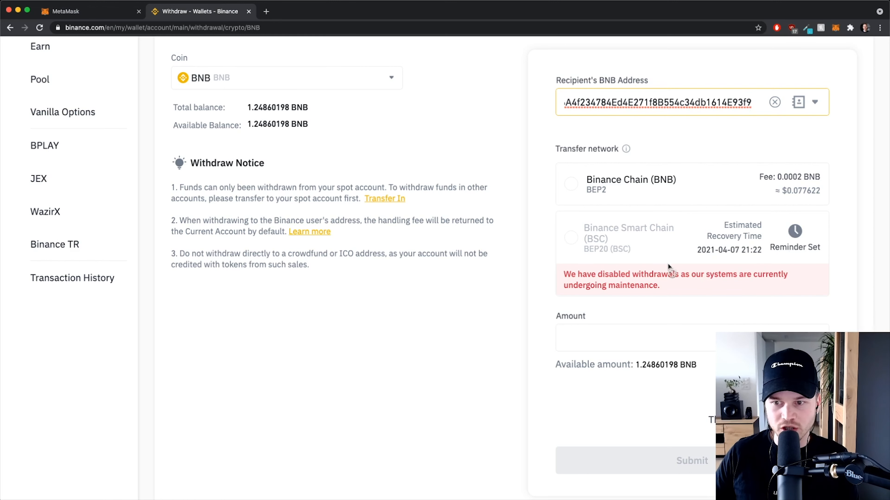
scroll(577, 268, "down", 2)
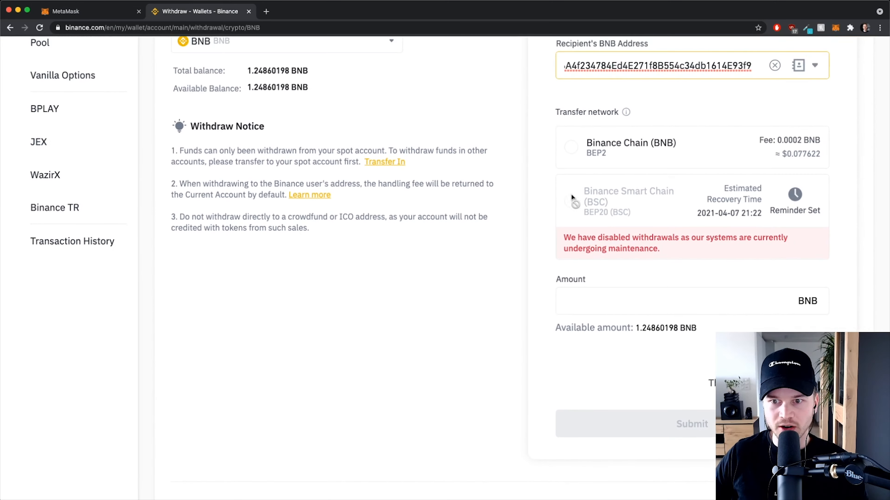
scroll(574, 203, "down", 3)
left_click(581, 214)
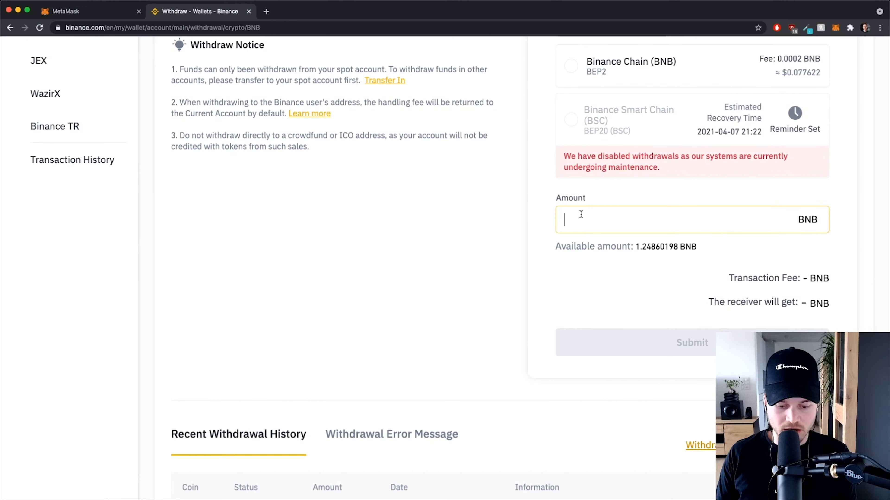
type("0")
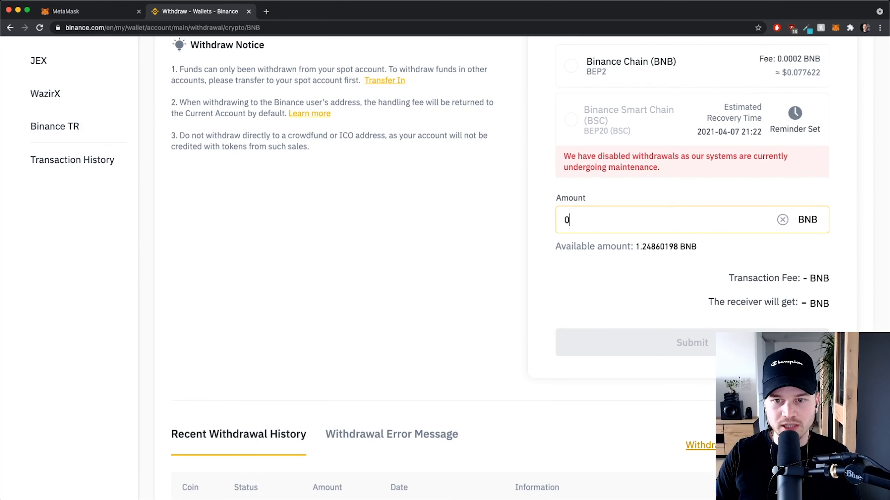
type(".")
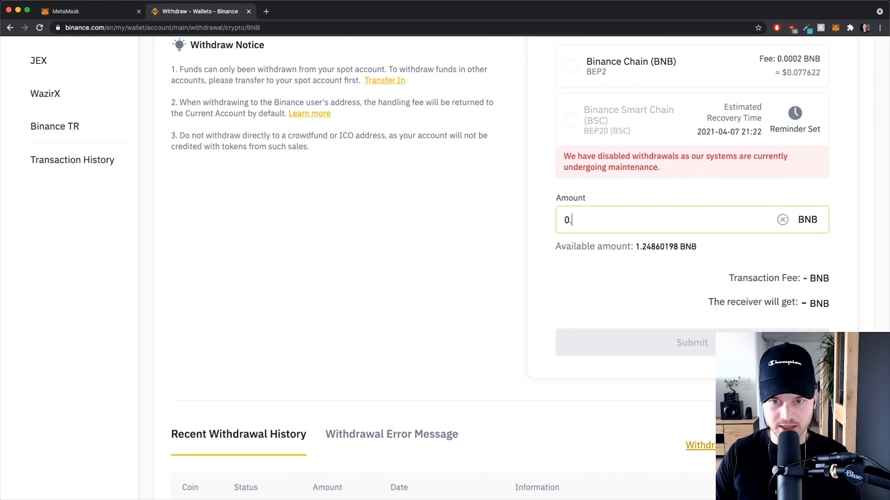
type("005")
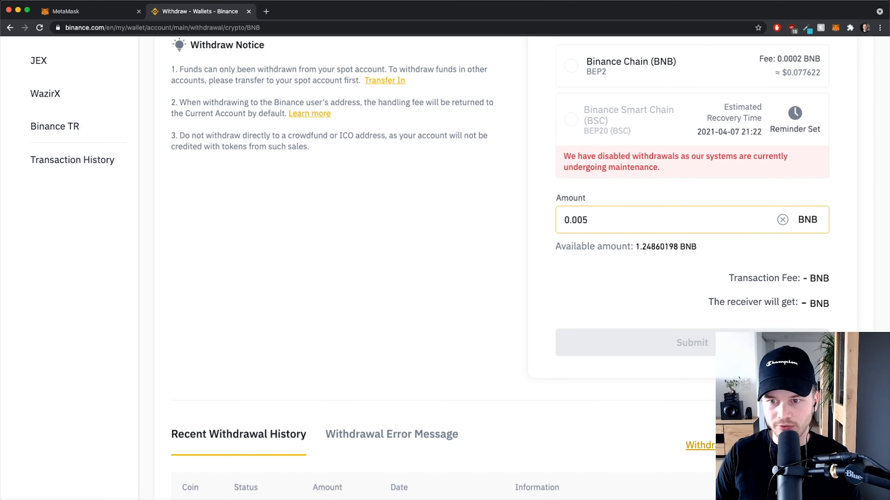
left_click(553, 280)
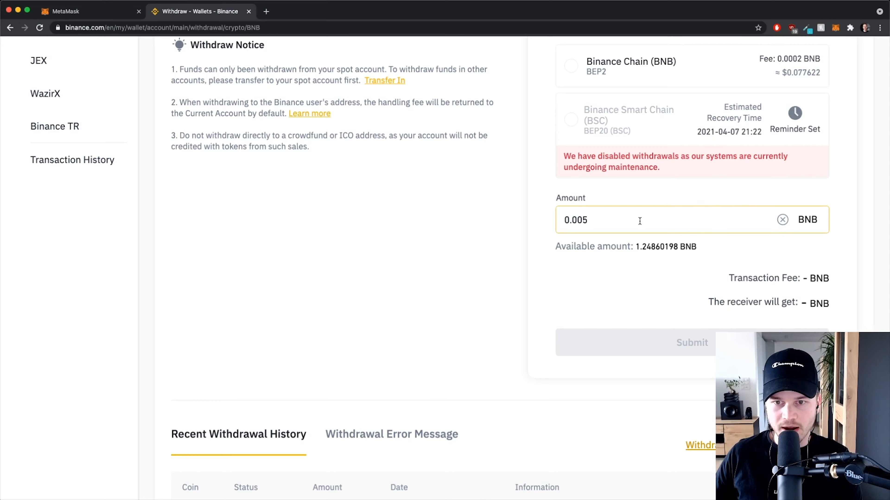
scroll(578, 263, "up", 2)
scroll(520, 281, "up", 2)
scroll(665, 280, "down", 5)
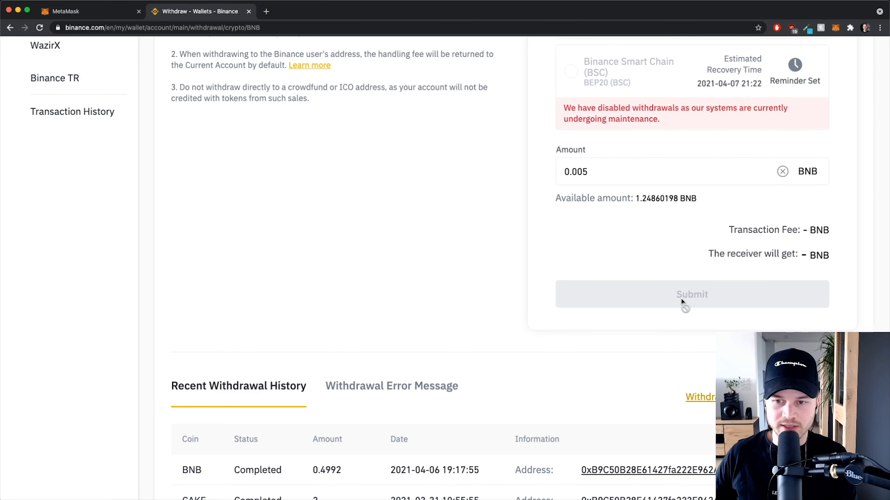
scroll(676, 296, "up", 2)
Switch to MetaMask and check the account's BNB balance and the selected network in the network list.
left_click(85, 14)
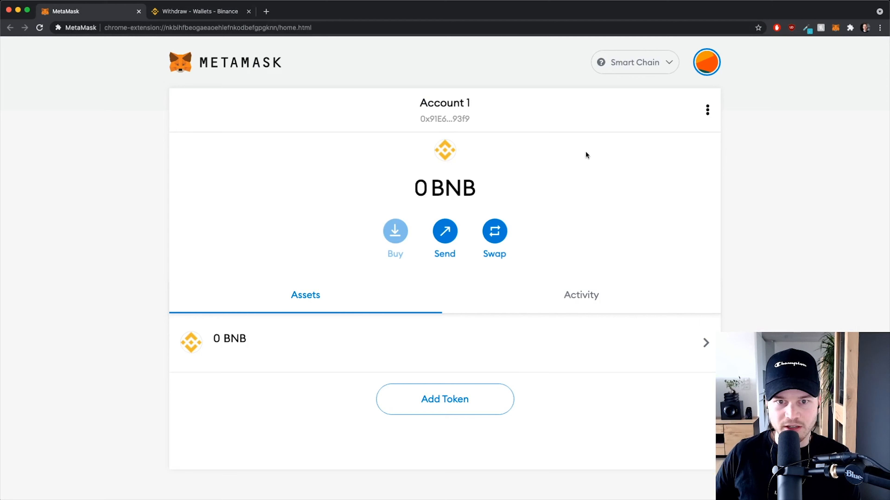
left_click_drag(415, 187, 515, 182)
left_click(515, 182)
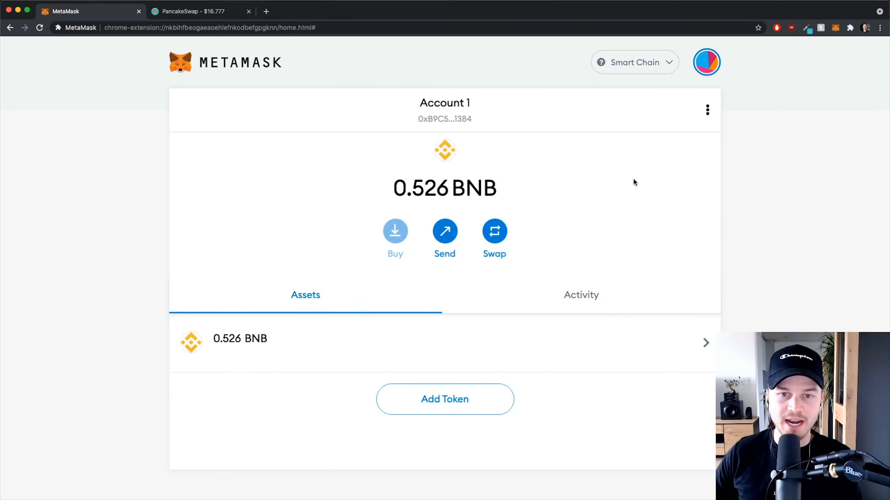
left_click(623, 66)
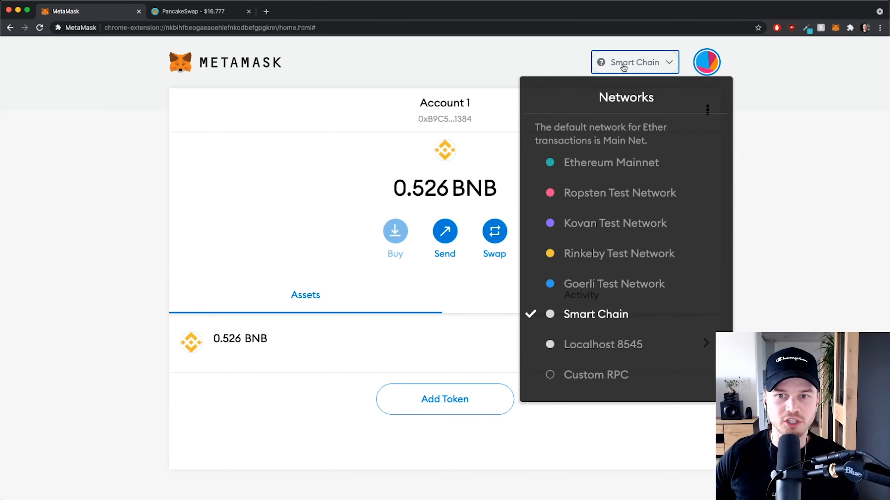
Switch to PancakeSwap at pancakeswap.finance and look over its home page.
left_click(192, 14)
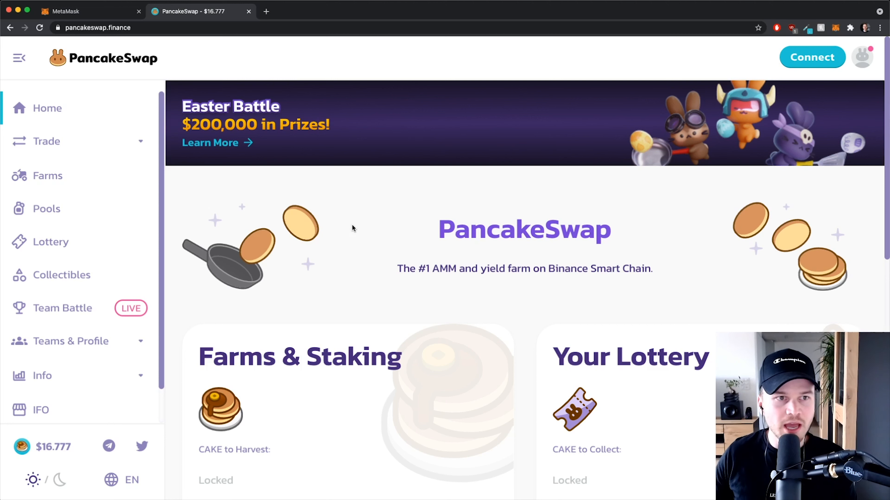
left_click(147, 28)
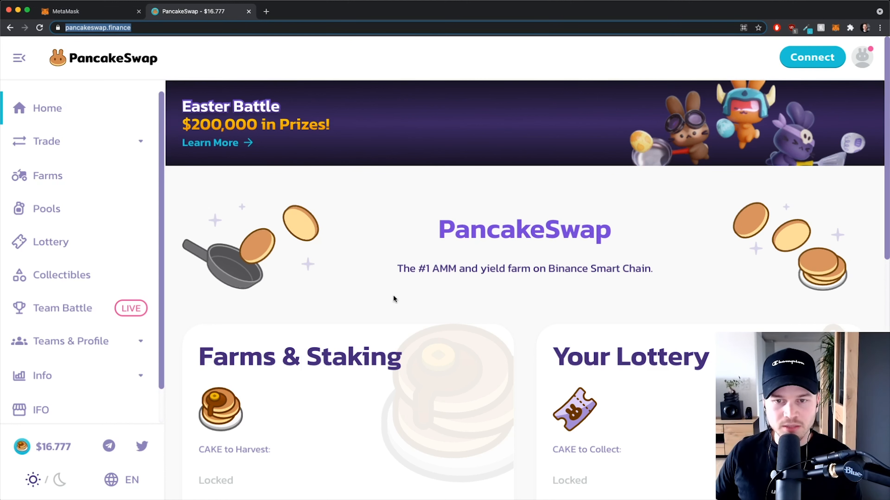
scroll(427, 271, "down", 10)
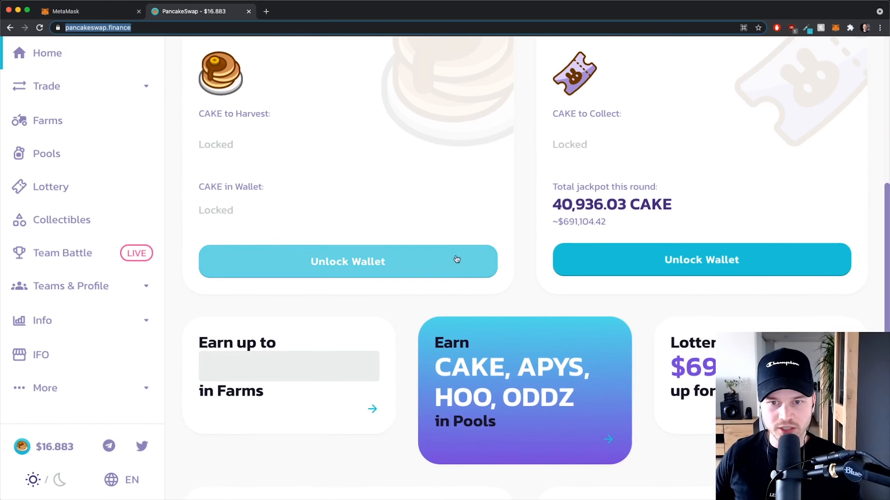
scroll(530, 291, "up", 10)
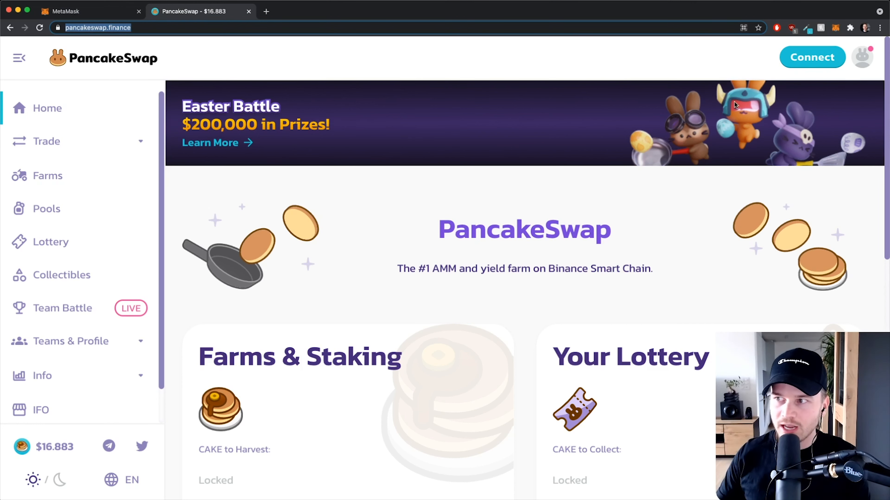
Connect the MetaMask wallet's Account 1 to PancakeSwap, approve the connection request, and check the connected wallet address.
left_click(812, 61)
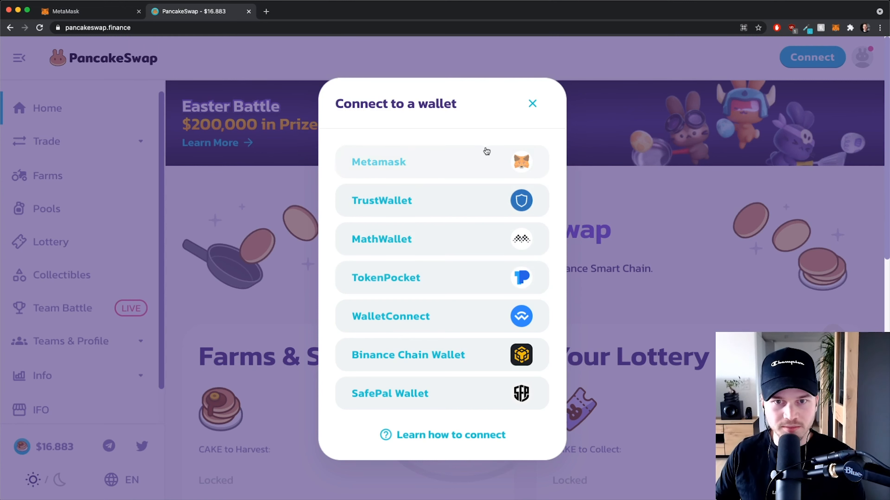
left_click(469, 160)
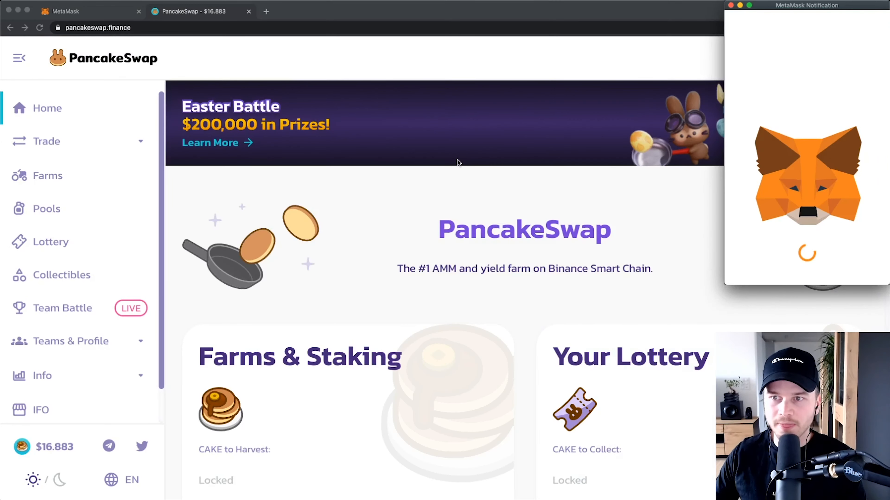
scroll(820, 158, "down", 1)
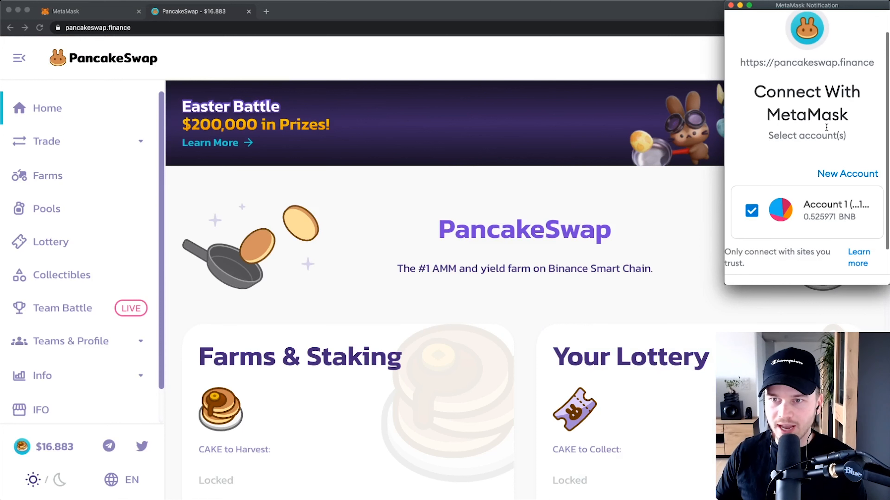
left_click_drag(756, 90, 856, 115)
left_click(799, 54)
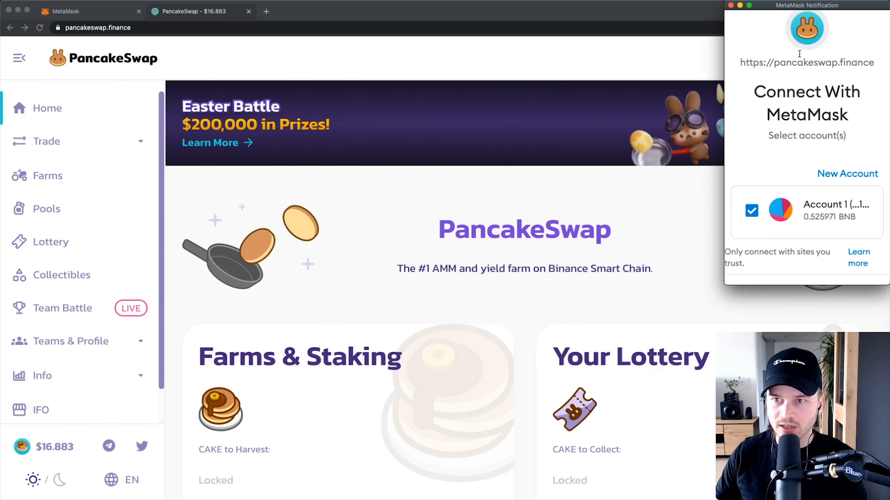
scroll(820, 124, "down", 2)
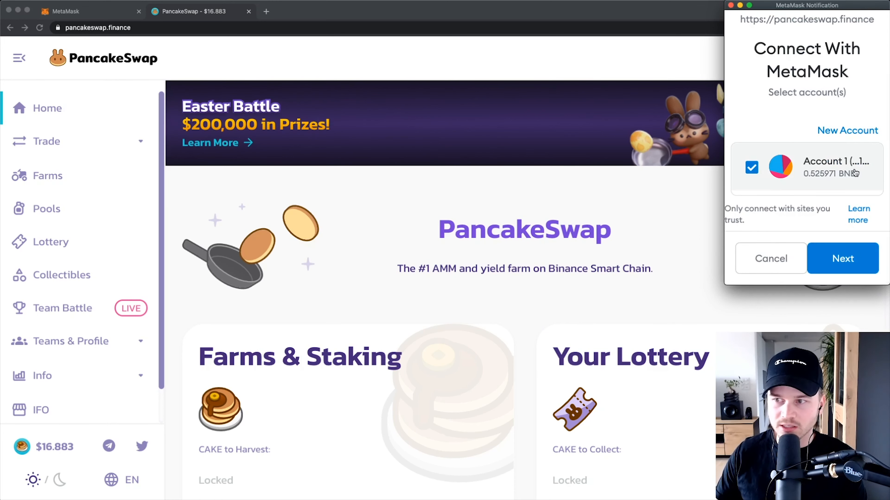
left_click(842, 255)
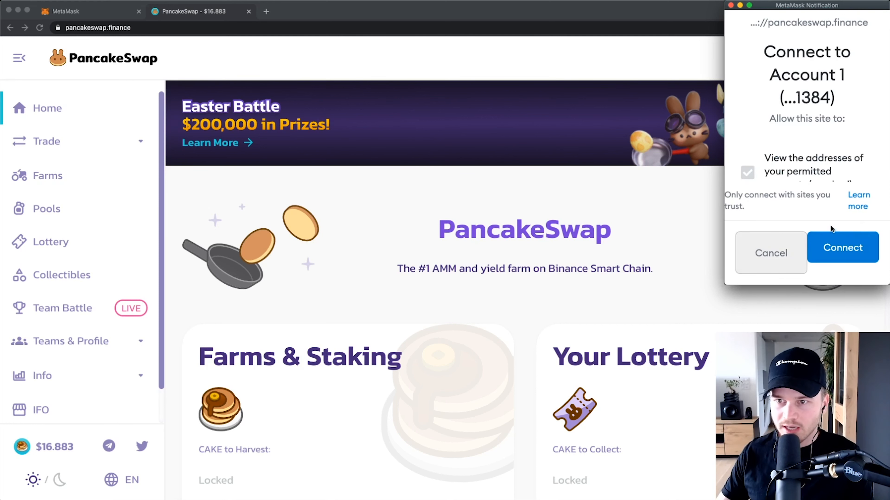
left_click(840, 260)
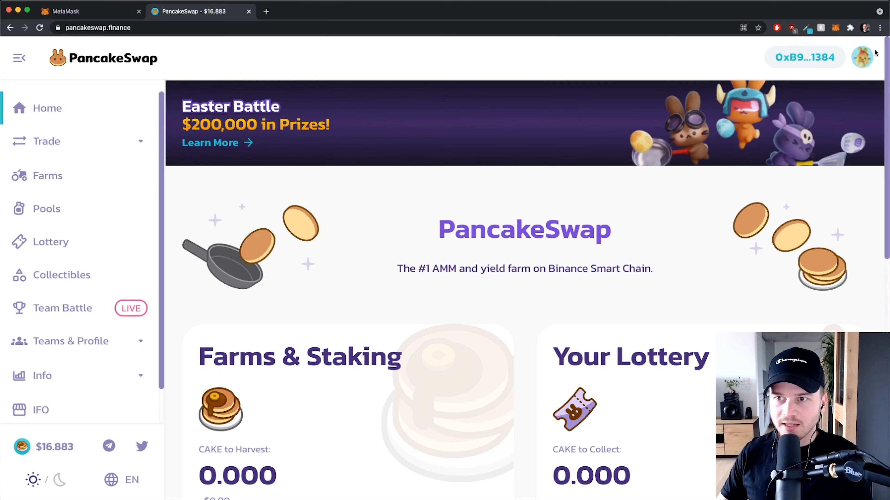
scroll(868, 61, "up", 5)
scroll(867, 62, "up", 3)
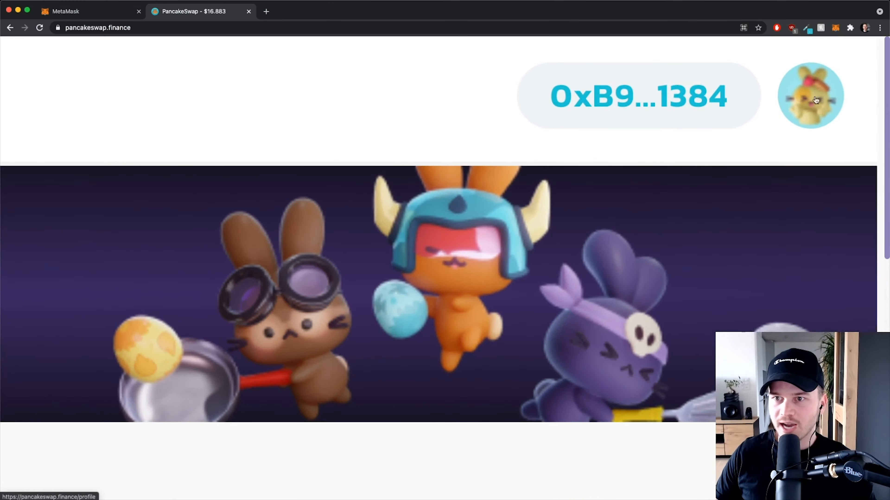
scroll(828, 95, "down", 8)
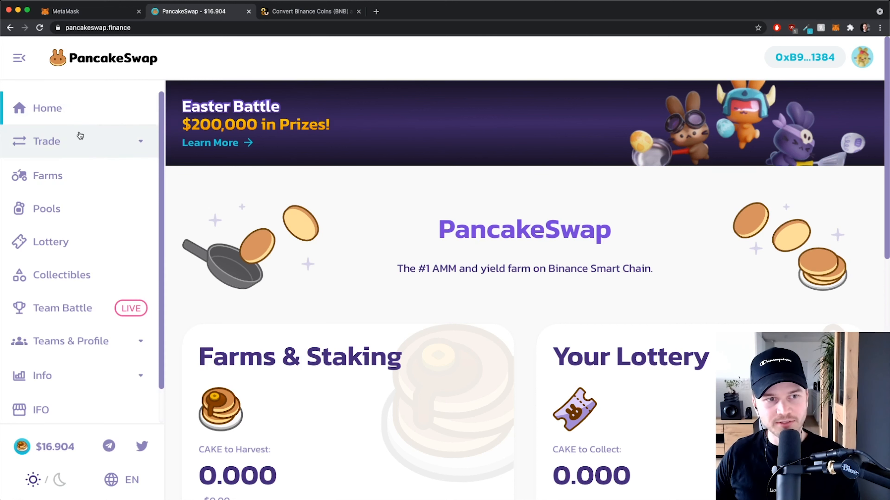
Open PancakeSwap's Exchange page for trading tokens and examine the From and To fields of the swap form.
left_click(55, 142)
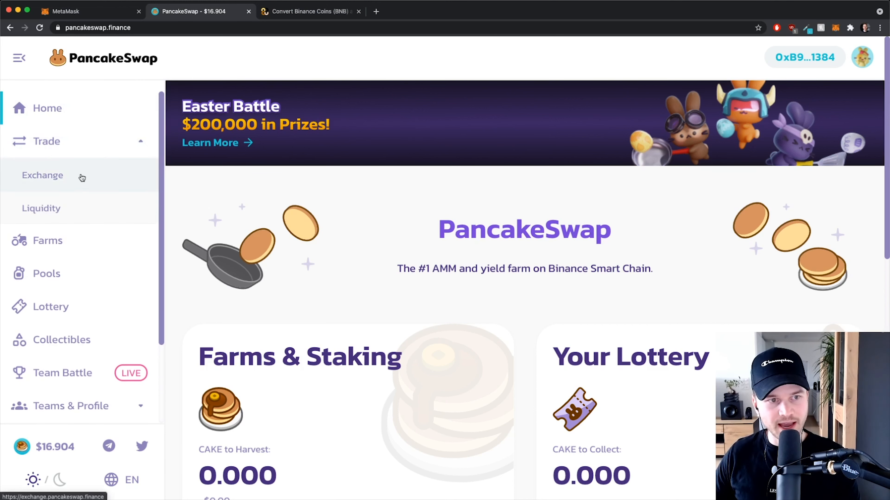
left_click(68, 176)
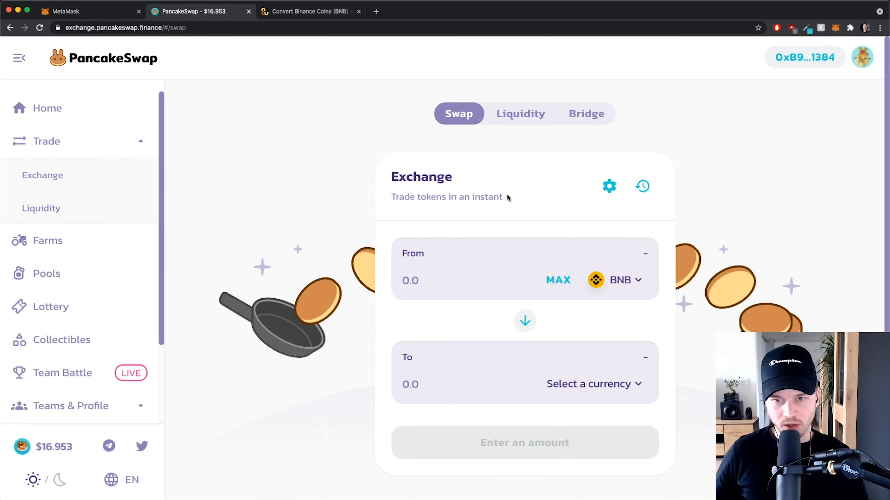
scroll(508, 194, "down", 2)
key("super+plus")
key("super+plus")
key("super+plus")
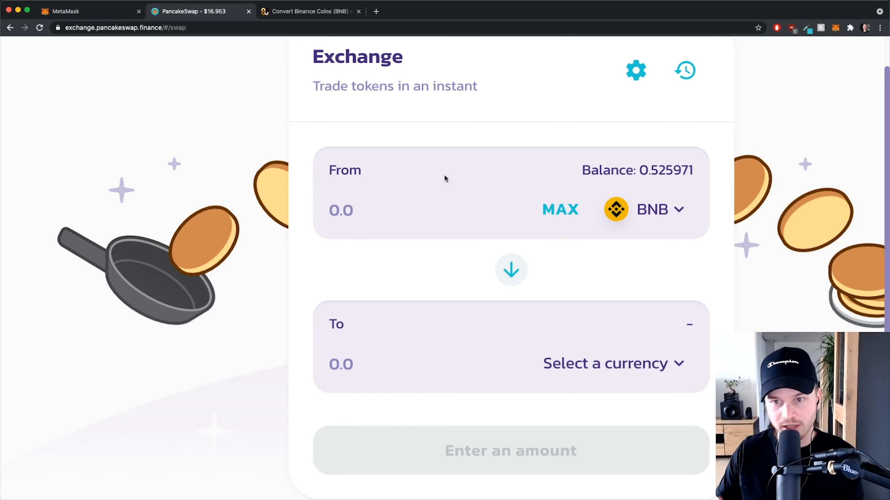
scroll(548, 296, "down", 2)
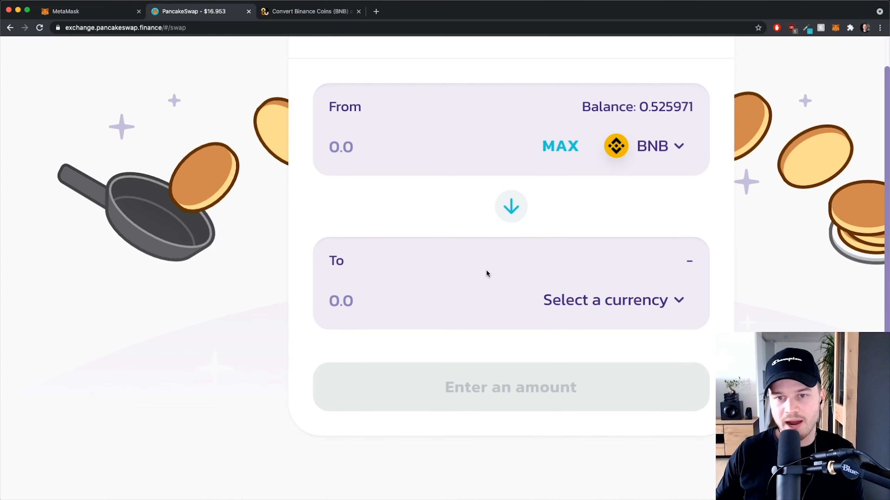
scroll(539, 239, "down", 5)
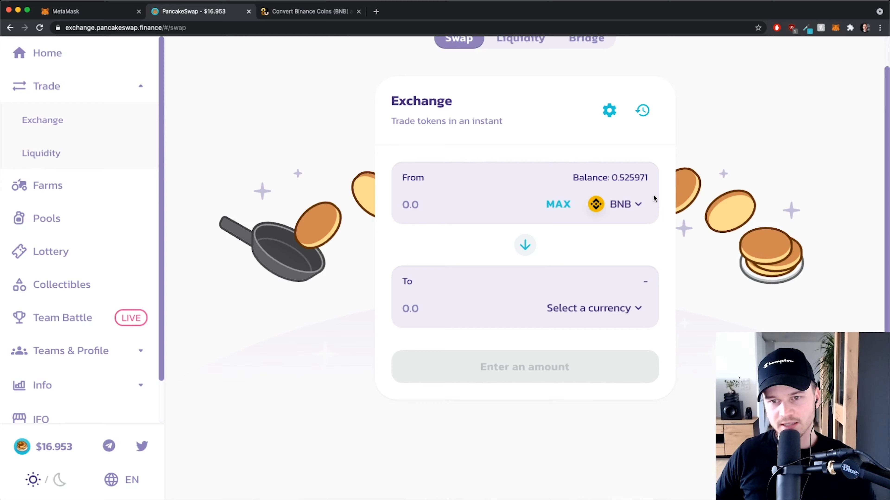
Look over the tokens offered for the From side of the swap and close the list without changing BNB.
scroll(633, 238, "up", 2)
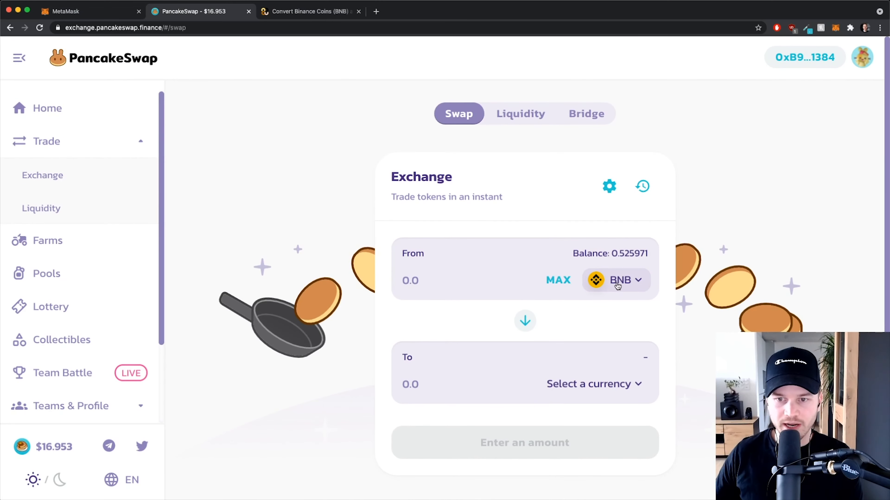
left_click(619, 283)
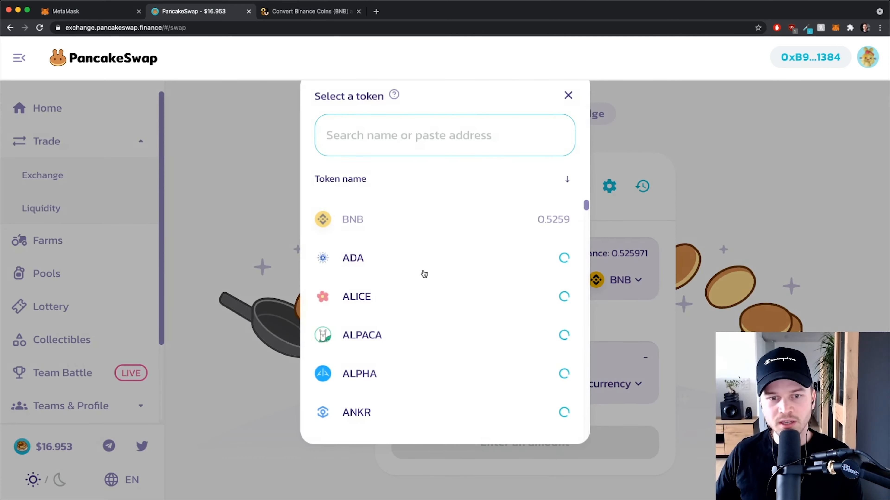
left_click(568, 95)
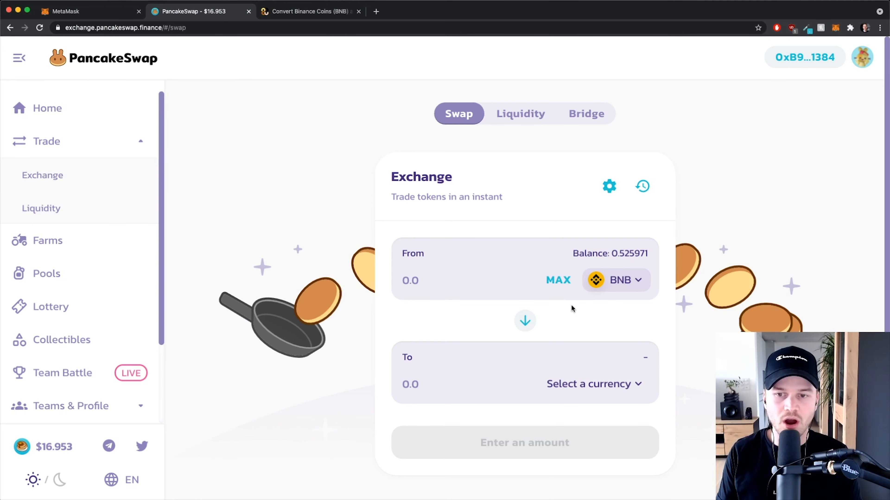
Choose CAKE as the token to receive, found by searching for "cake", and set the To amount to 5.
scroll(588, 385, "down", 2)
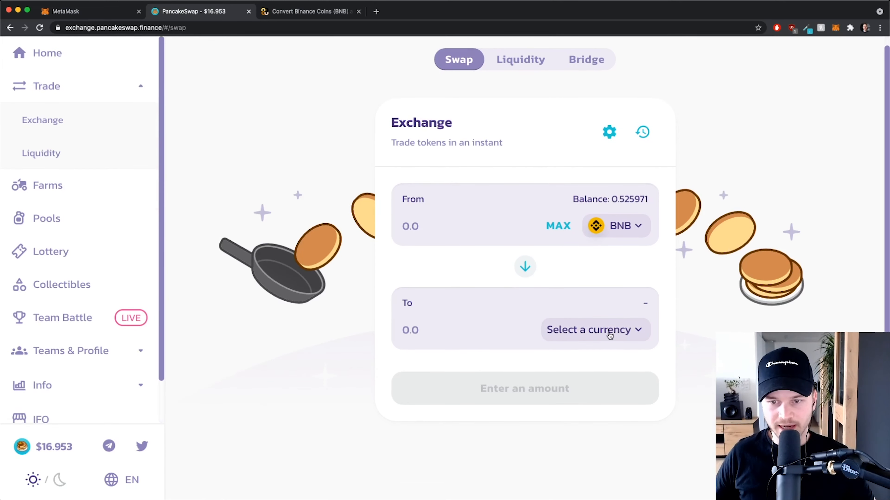
left_click(608, 333)
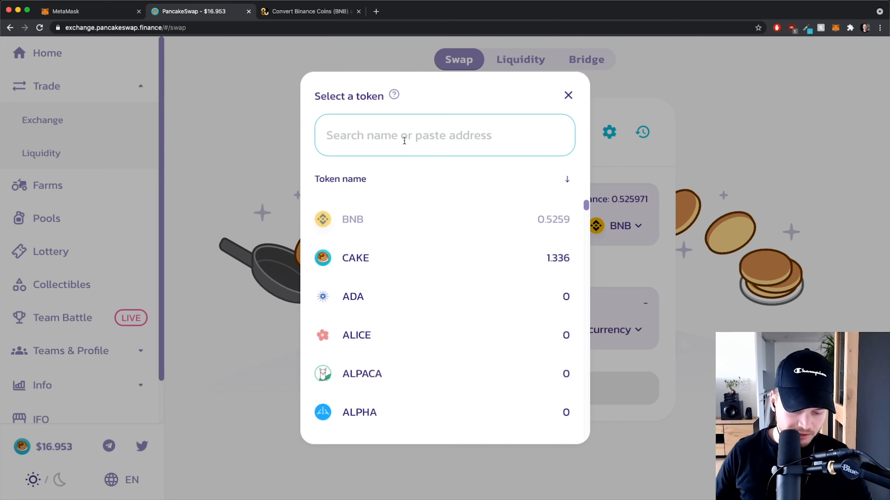
type("cake")
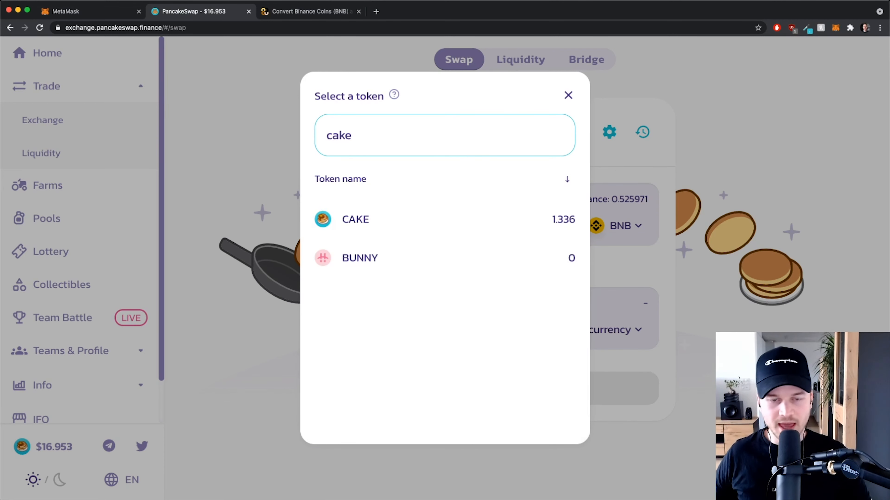
left_click(375, 218)
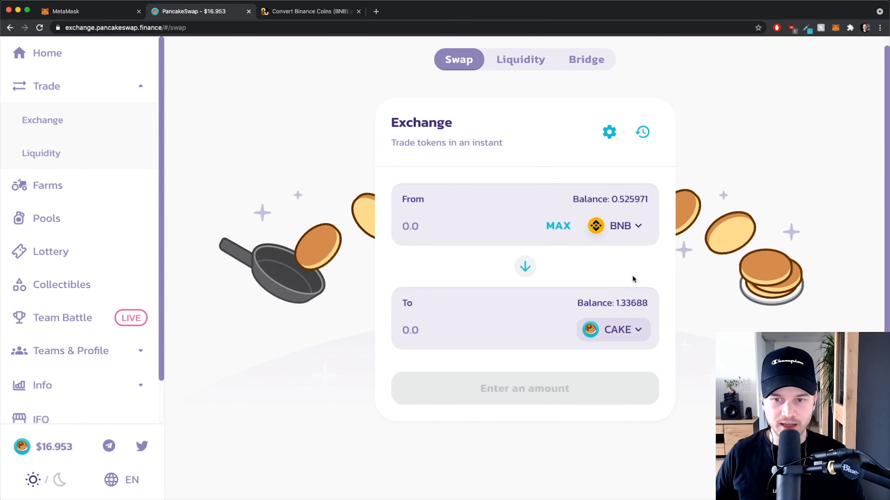
left_click(478, 326)
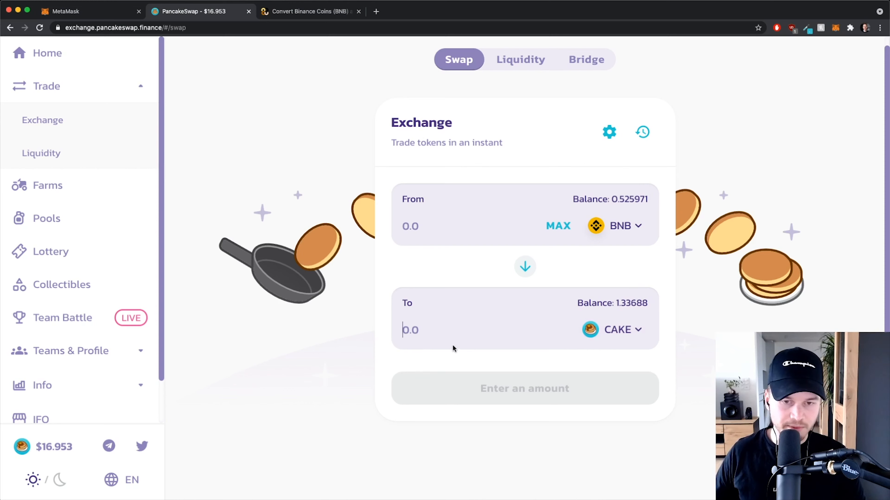
type("5")
scroll(627, 338, "down", 2)
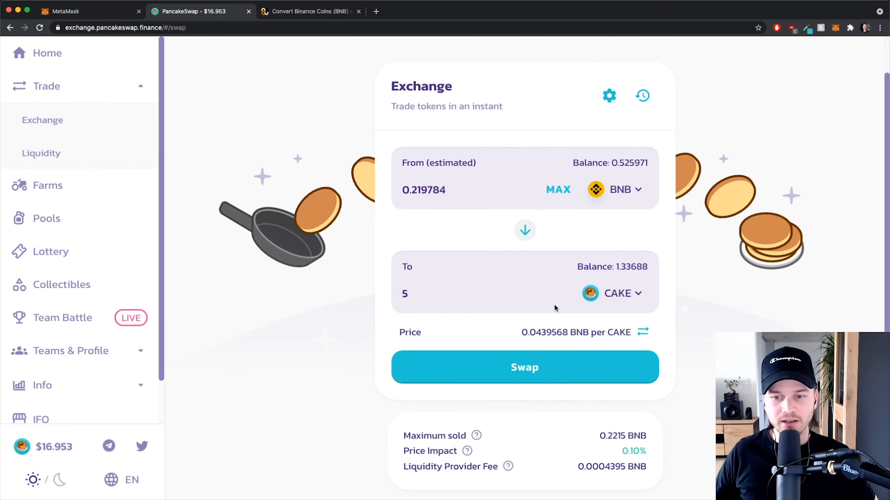
Enlarge the swap form and examine the estimated BNB amount needed for the purchase.
key("super+plus")
key("super+plus")
scroll(367, 187, "up", 1)
left_click_drag(388, 157, 300, 163)
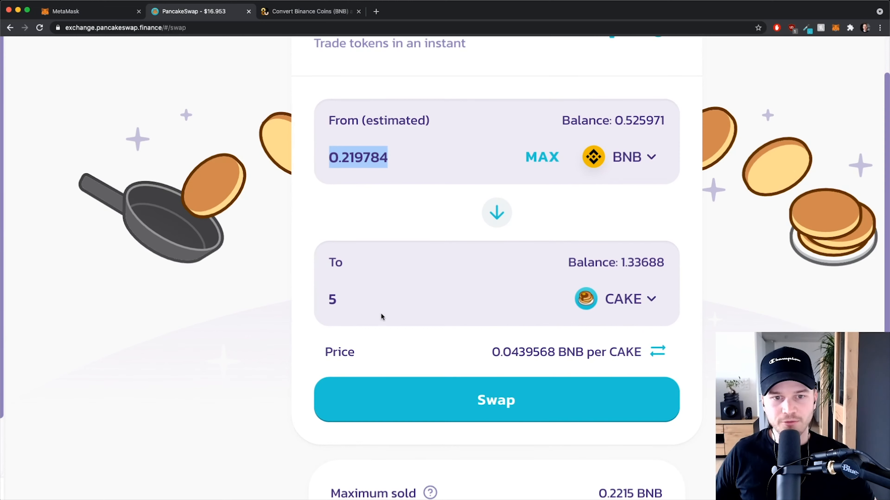
Review the slippage tolerance and transaction deadline in the exchange settings and close them without changes.
scroll(358, 309, "up", 3)
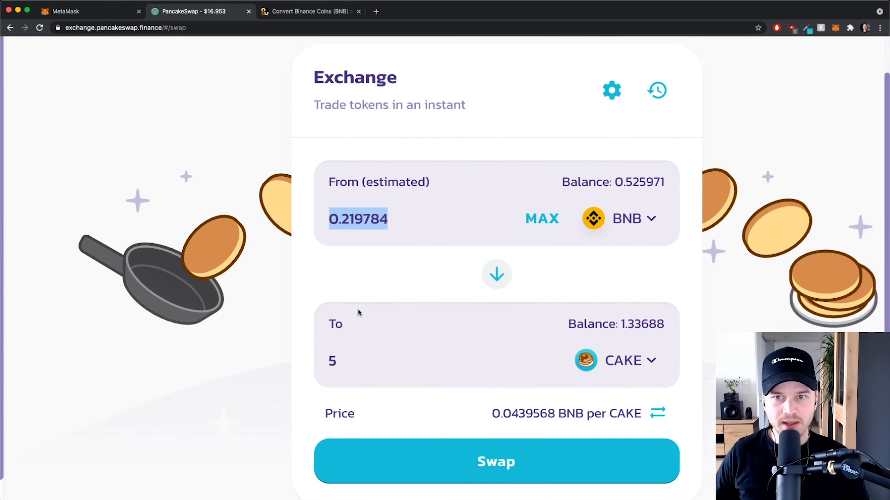
scroll(577, 173, "up", 2)
left_click(611, 214)
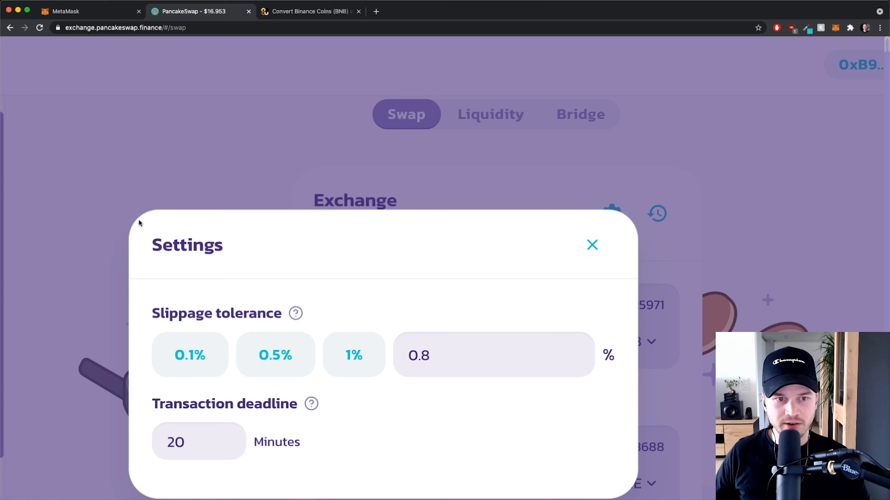
scroll(226, 270, "down", 1)
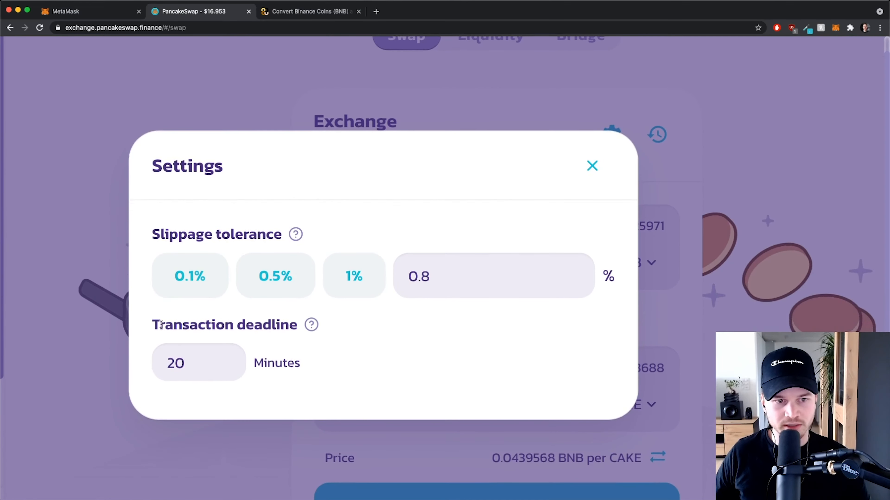
left_click(592, 166)
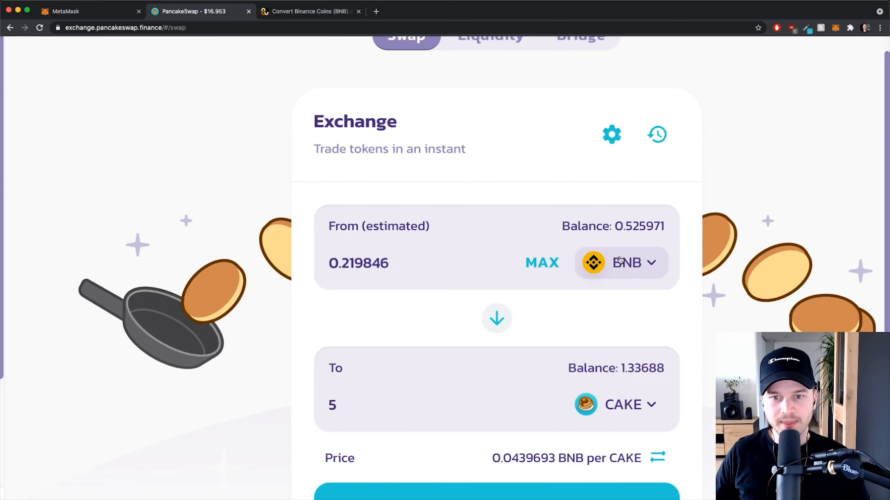
Examine the price per CAKE, the maximum sold amount and the liquidity provider fee of the swap.
scroll(548, 259, "down", 2)
scroll(549, 259, "down", 5)
triple_click(495, 217)
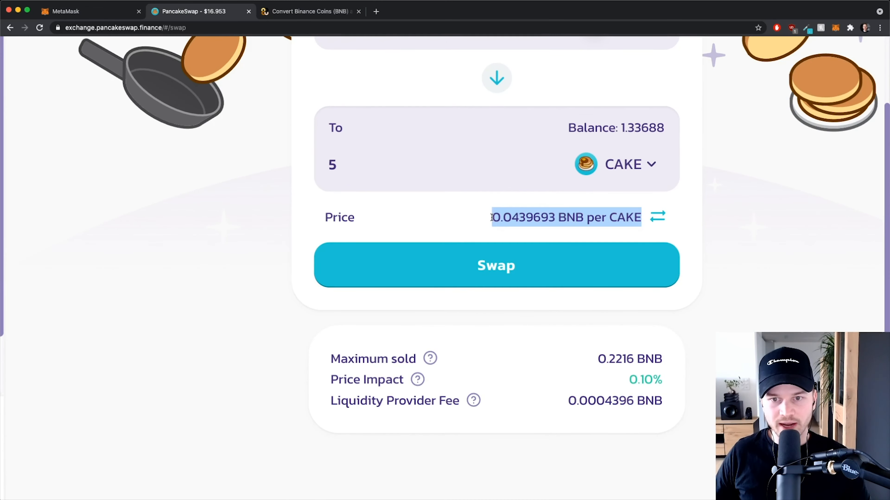
left_click_drag(494, 217, 601, 218)
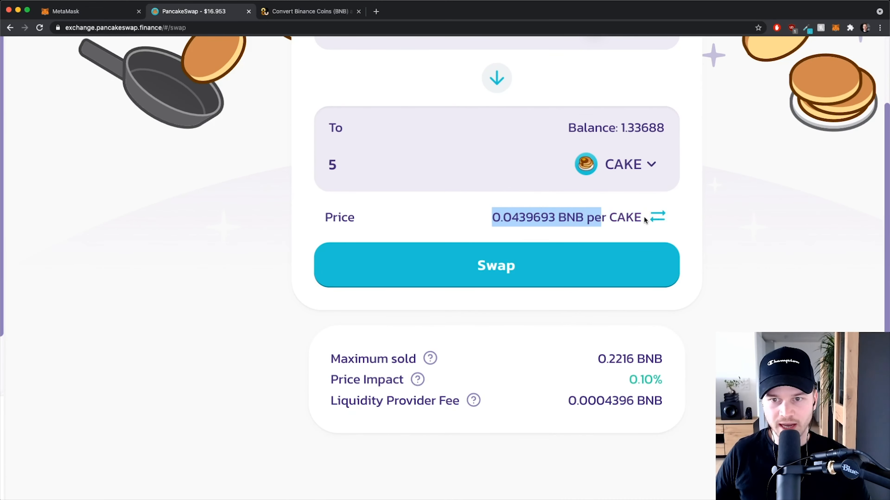
scroll(687, 218, "down", 1)
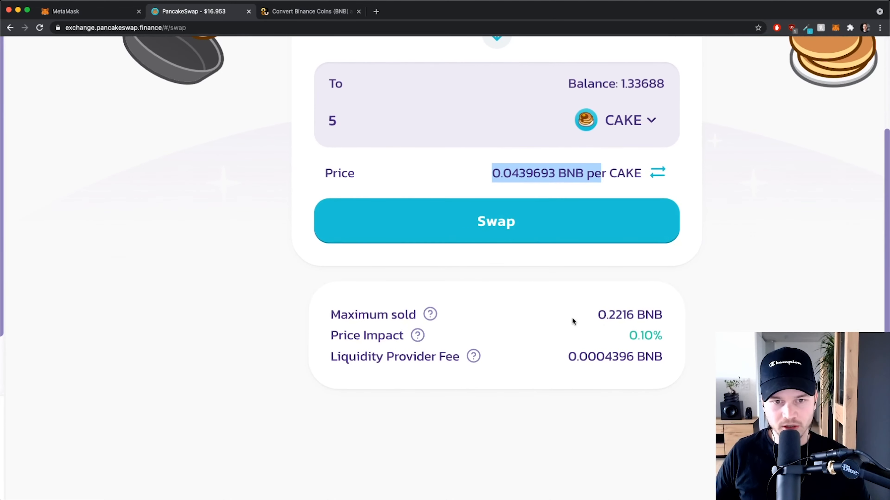
left_click_drag(597, 314, 667, 313)
left_click(735, 299)
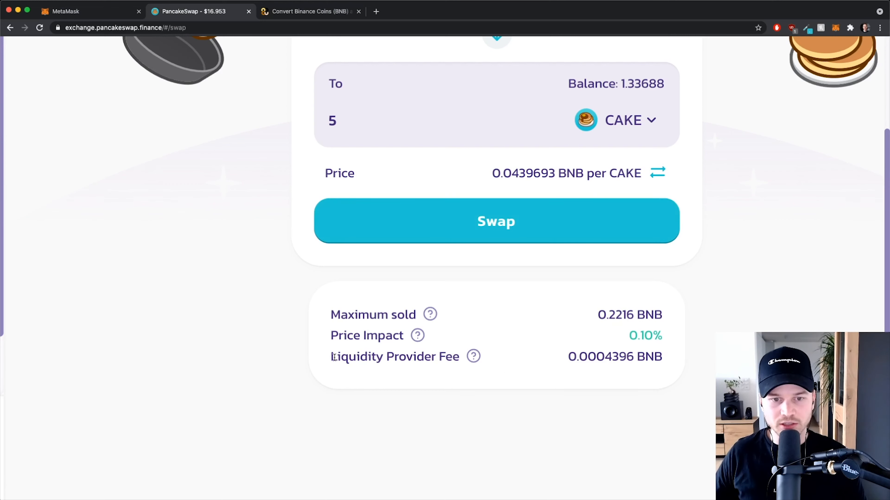
left_click_drag(331, 357, 466, 363)
left_click(489, 402)
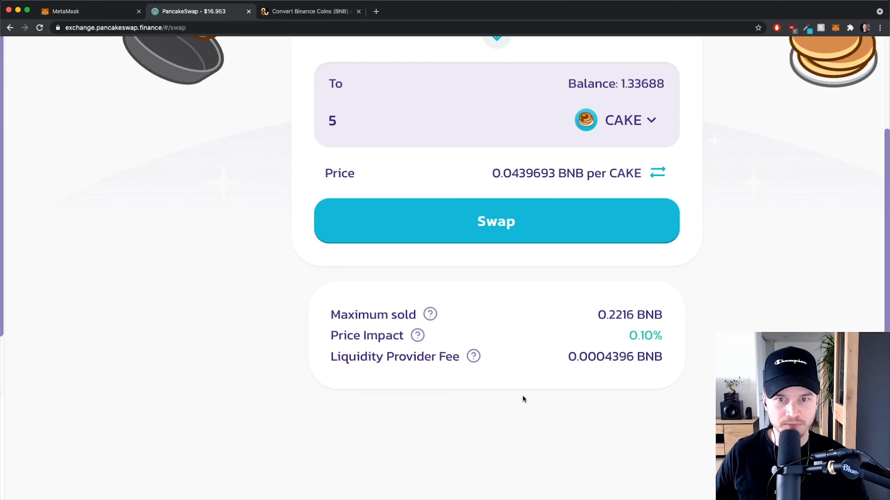
Copy the liquidity provider fee, switch to CoinMill, and convert 0.0004396 BNB to US dollars to check its cost.
left_click_drag(568, 356, 632, 355)
key("super+c")
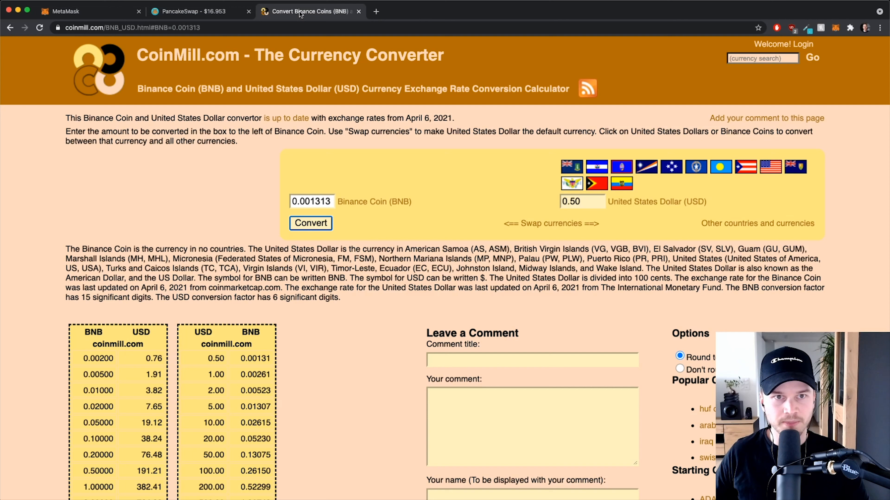
left_click(310, 11)
double_click(321, 197)
left_click(321, 198)
double_click(320, 199)
key("super+v")
left_click(318, 224)
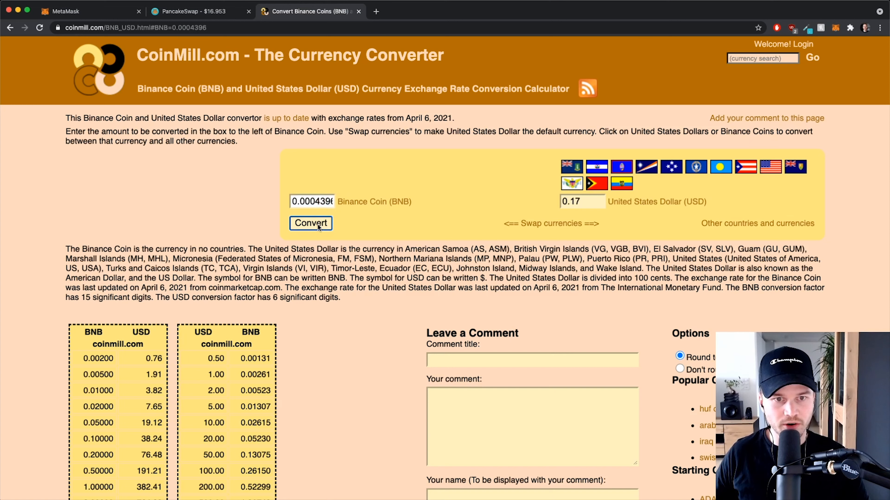
left_click(561, 203)
double_click(562, 202)
scroll(587, 202, "up", 5)
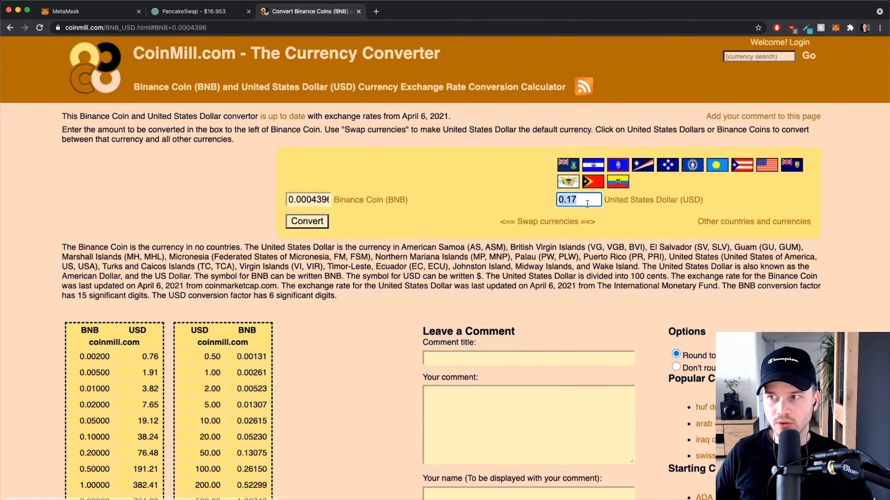
scroll(587, 194, "down", 5)
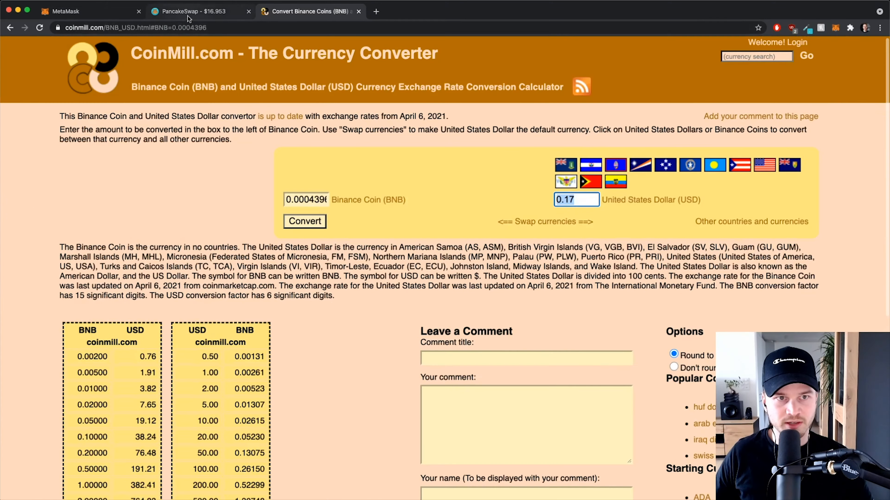
Switch back to PancakeSwap, start the swap of BNB for 5 CAKE, and confirm it.
left_click(196, 11)
scroll(655, 292, "down", 5)
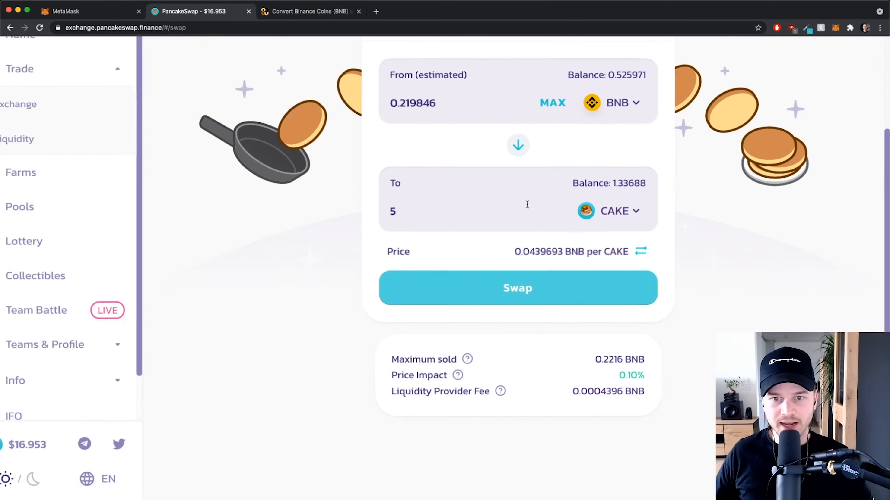
left_click(530, 295)
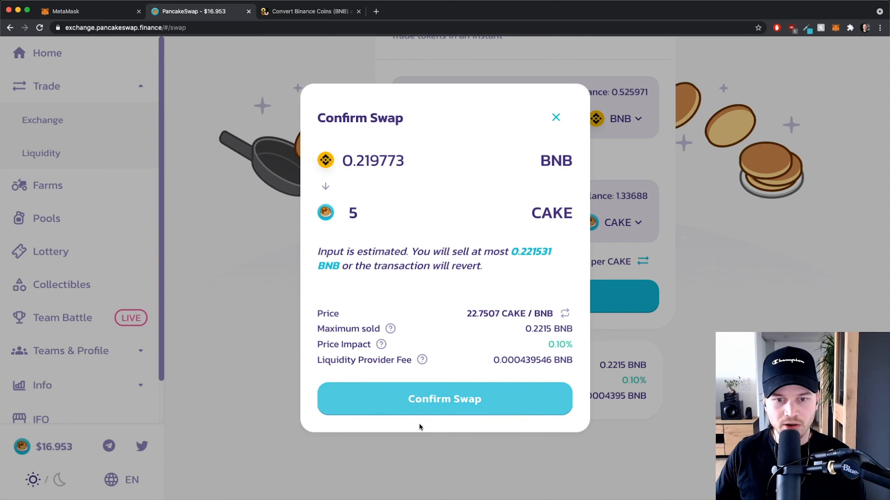
left_click(440, 404)
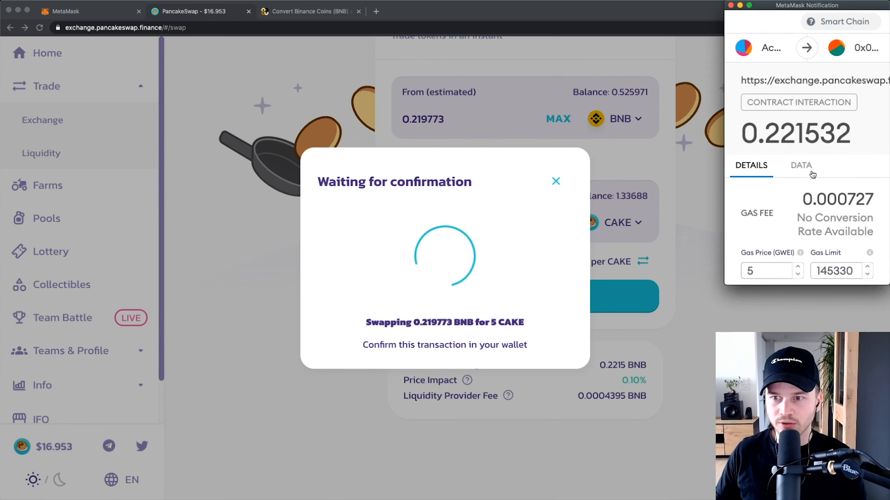
Review the gas fee and total in the MetaMask request and approve the swap transaction.
scroll(804, 144, "down", 1)
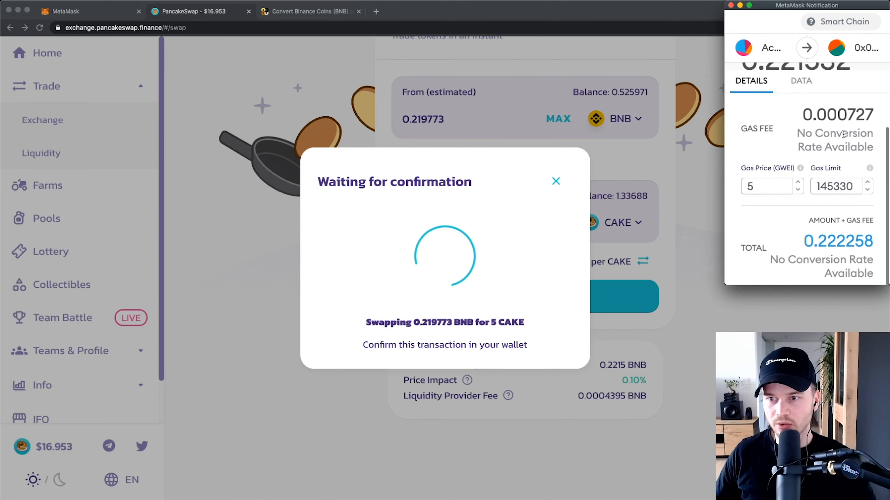
scroll(823, 162, "up", 3)
scroll(832, 173, "down", 3)
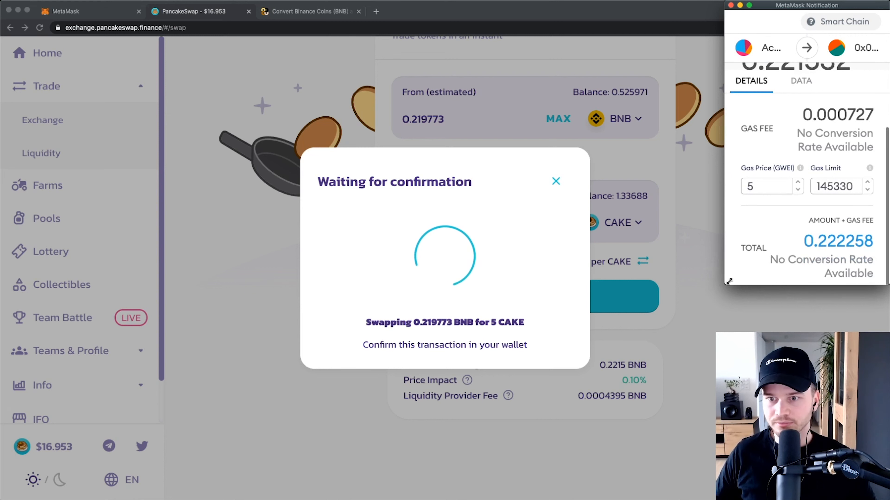
scroll(792, 189, "down", 3)
left_click(774, 201)
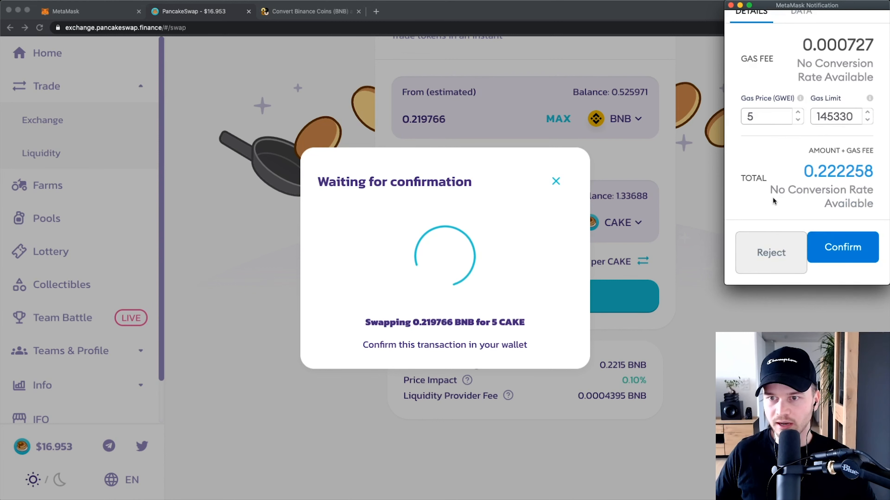
left_click(844, 247)
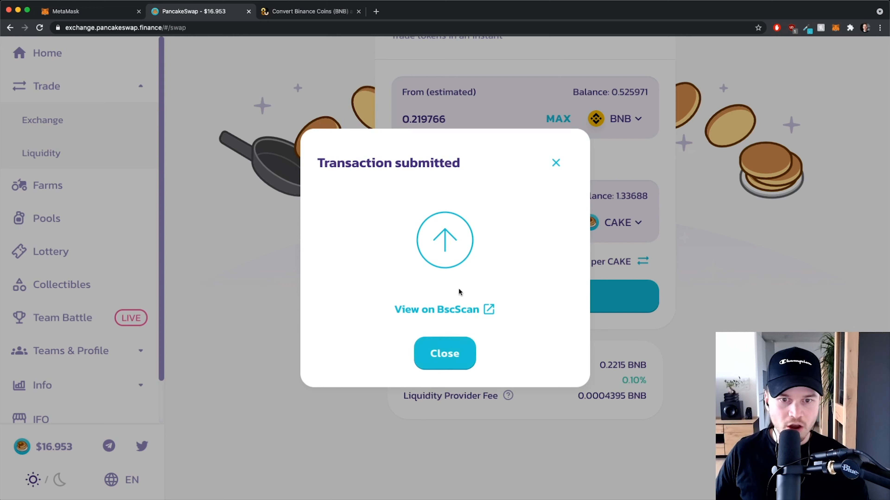
View the submitted swap on BscScan, refresh the page, and examine the transaction's status and fee.
left_click(447, 313)
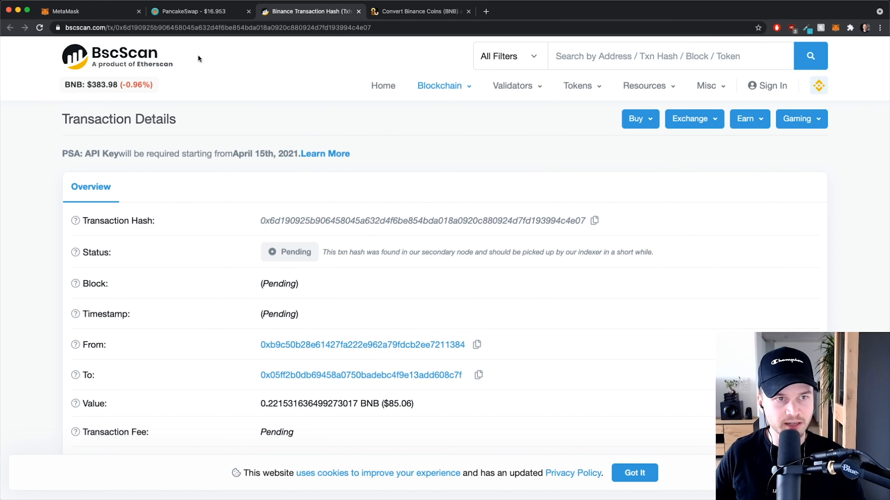
left_click(39, 28)
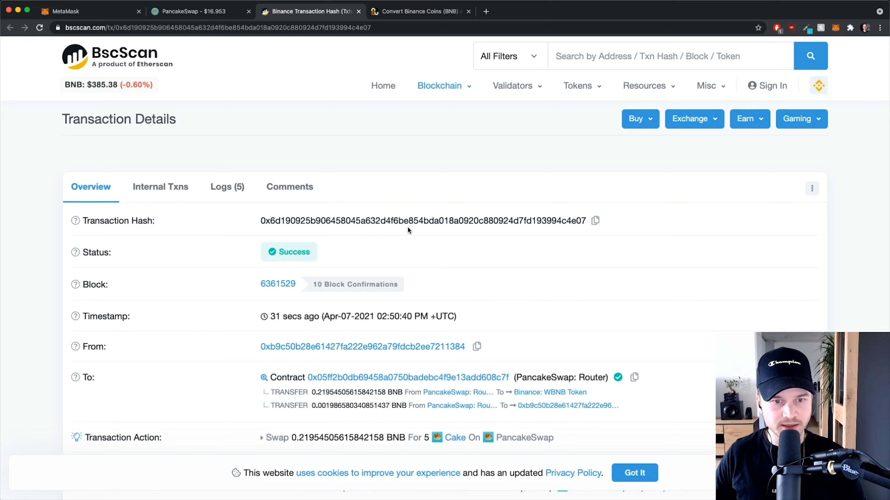
scroll(394, 208, "down", 5)
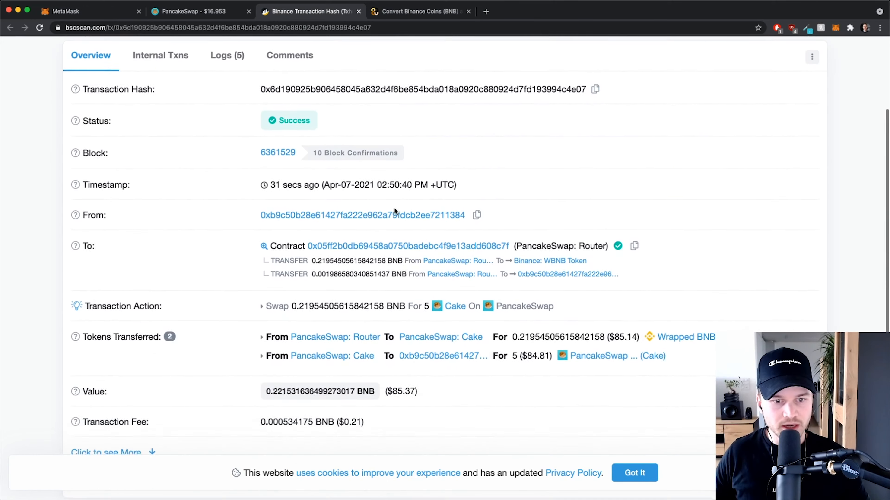
scroll(394, 209, "down", 4)
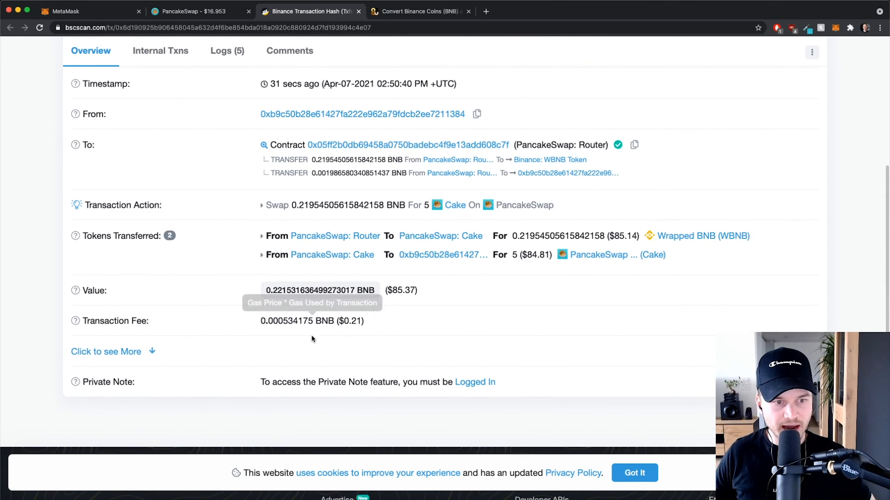
scroll(334, 313, "up", 5)
left_click_drag(317, 302, 372, 308)
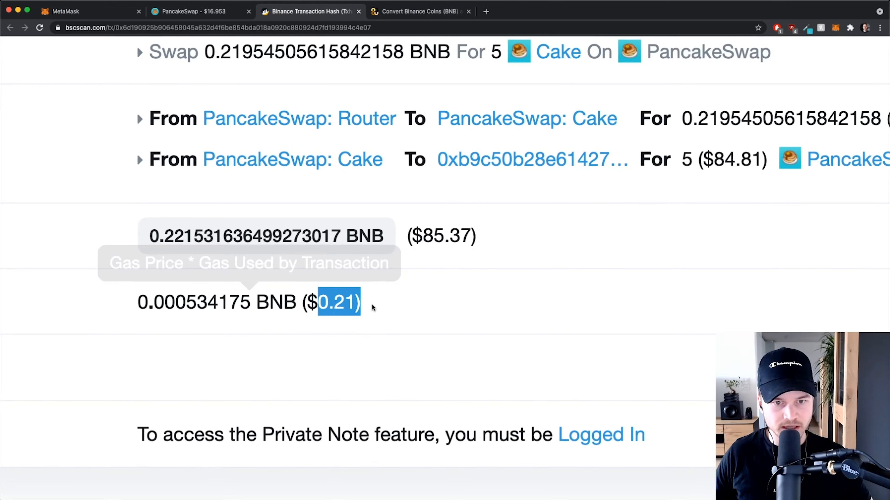
scroll(372, 307, "down", 5)
scroll(367, 299, "up", 3)
scroll(413, 315, "up", 4)
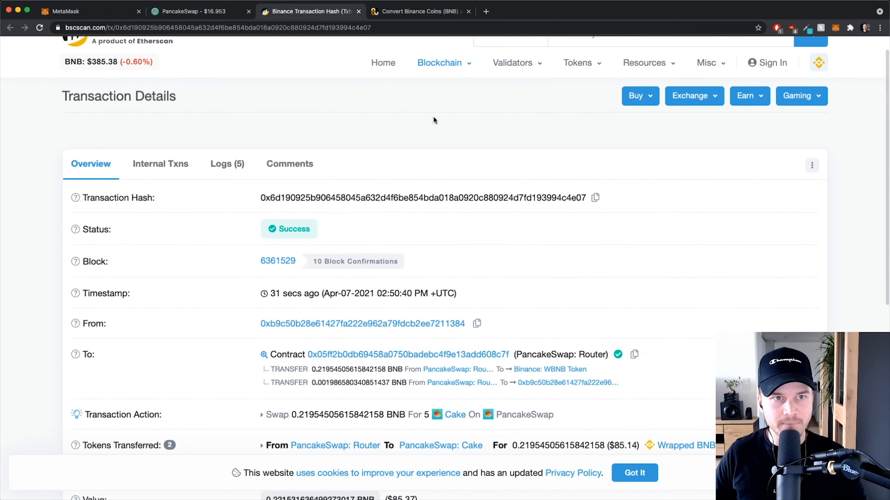
mouse_move(476, 115)
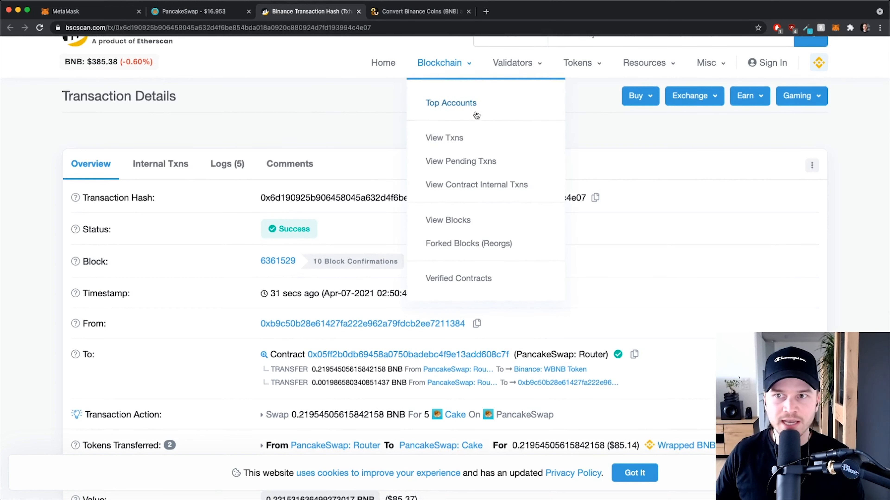
scroll(846, 219, "up", 1)
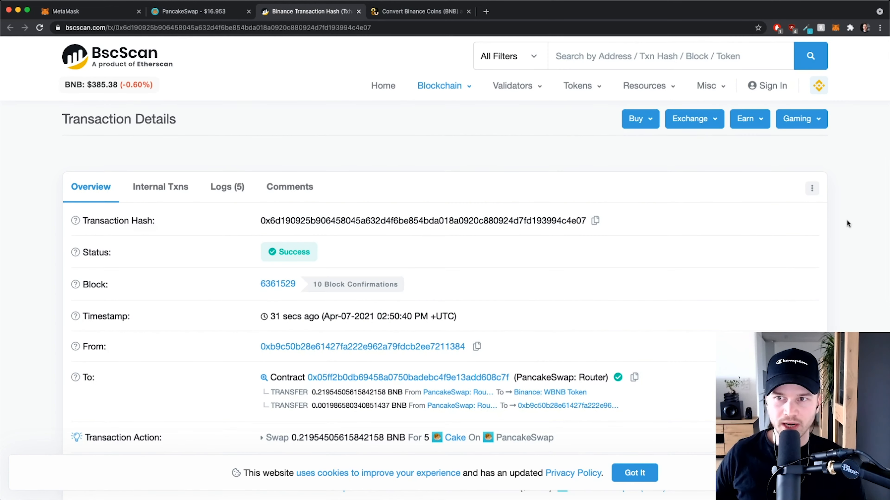
Open the MetaMask wallet in its expanded full-page view and check the account's BNB balance.
left_click(836, 30)
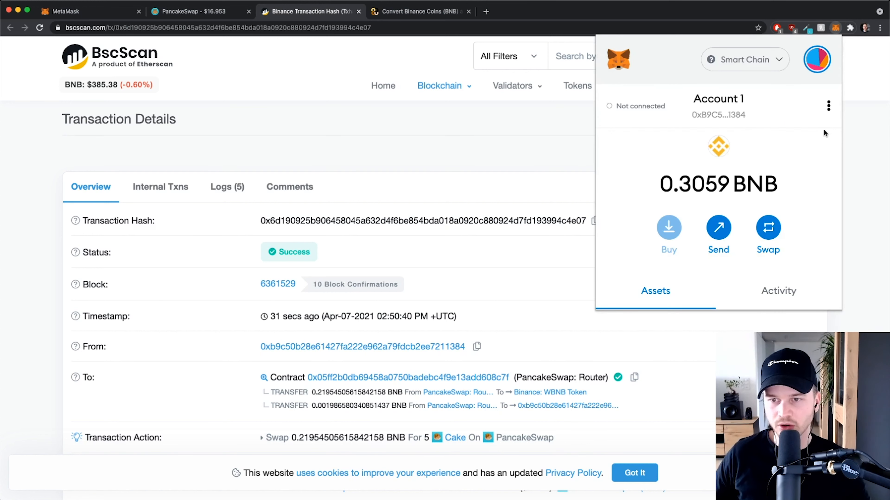
scroll(822, 131, "down", 4)
scroll(726, 204, "up", 4)
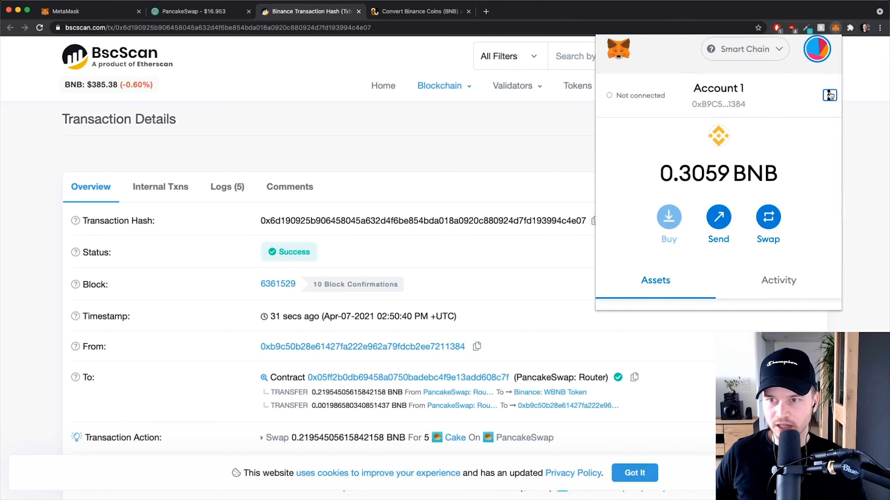
left_click(829, 95)
left_click(722, 115)
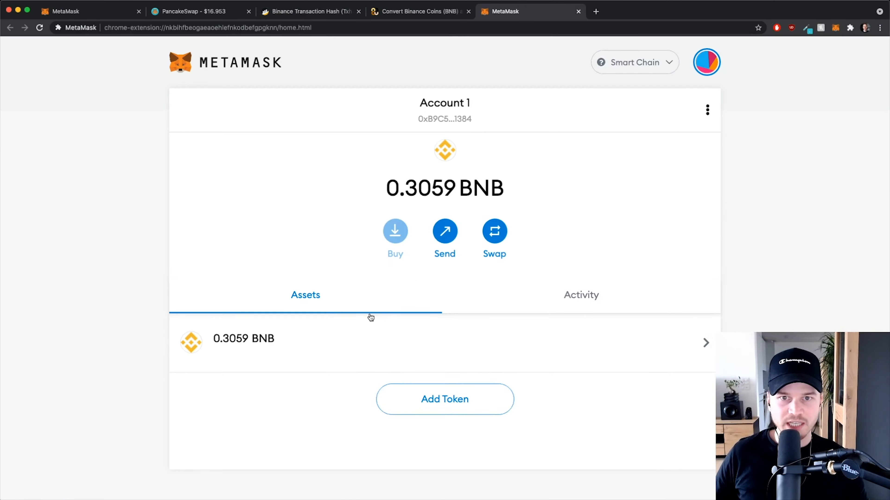
left_click_drag(392, 192, 514, 187)
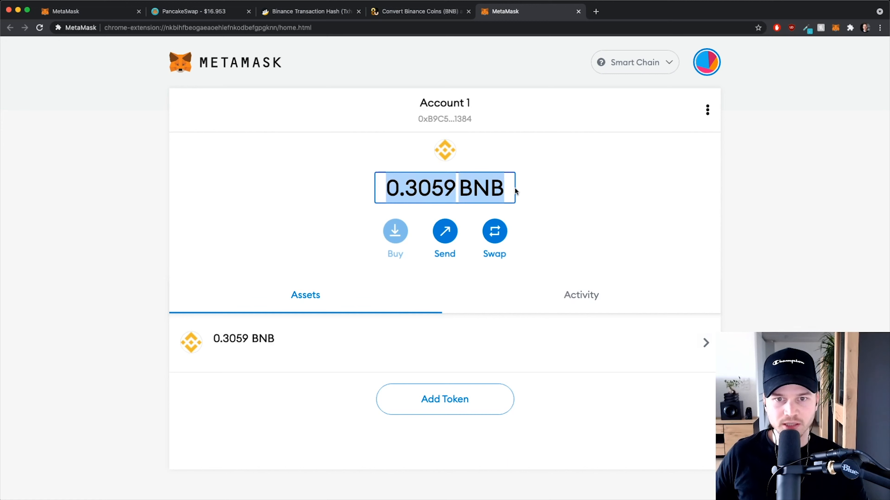
left_click(574, 203)
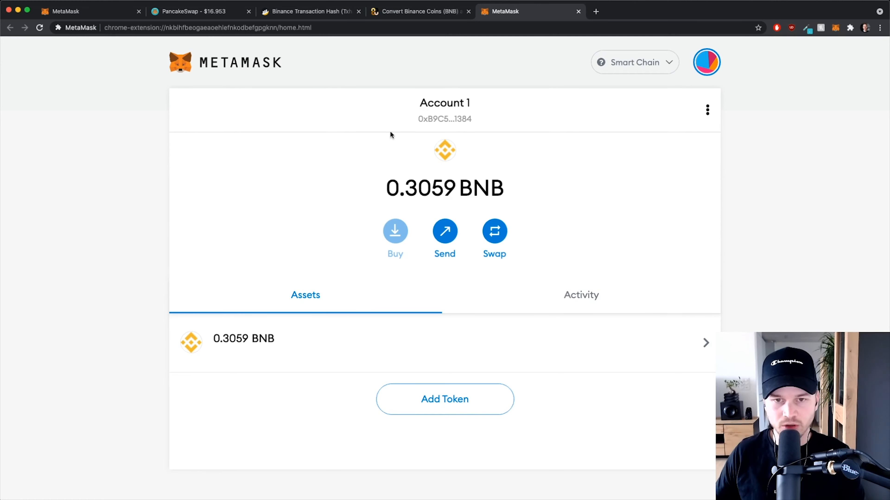
Open CoinGecko in a new browser tab, search for "cake", and open the PancakeSwap (CAKE) coin page.
left_click(594, 12)
type("coin")
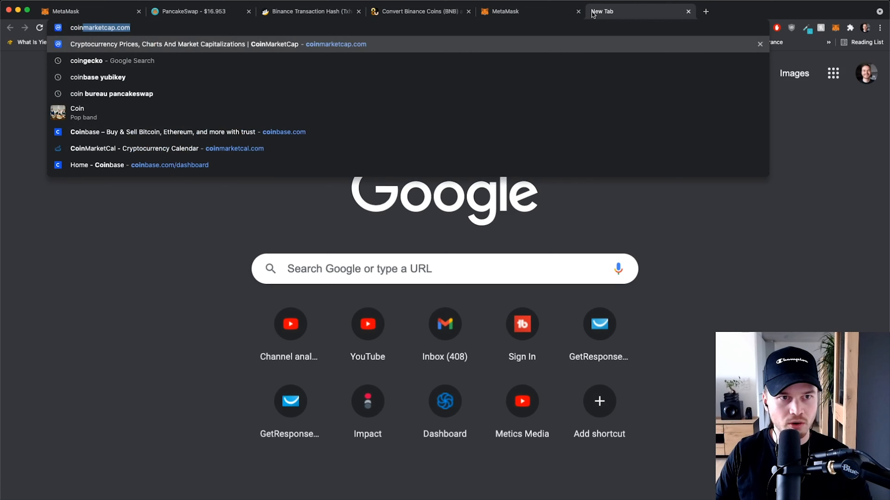
type("ge")
key("Return")
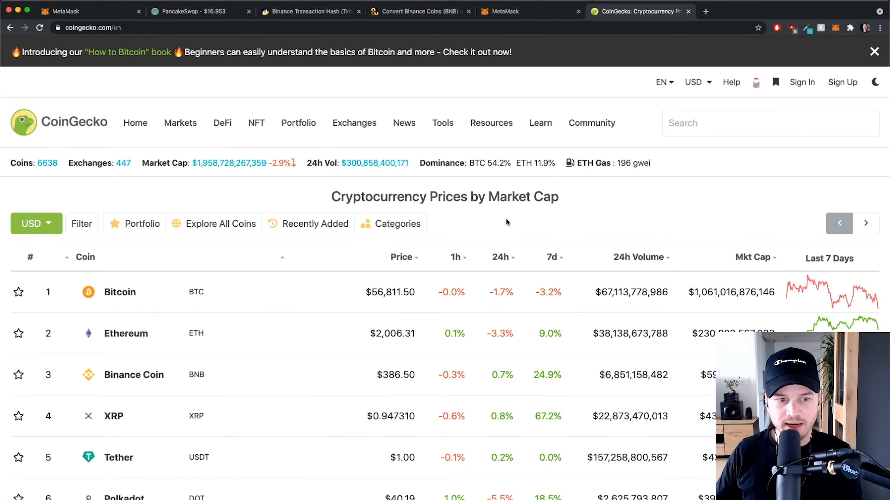
left_click(731, 127)
type("cake")
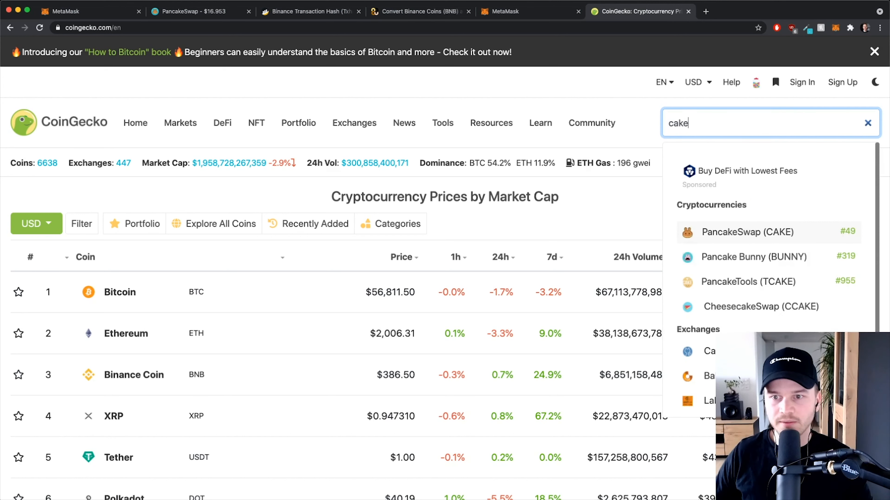
left_click(736, 233)
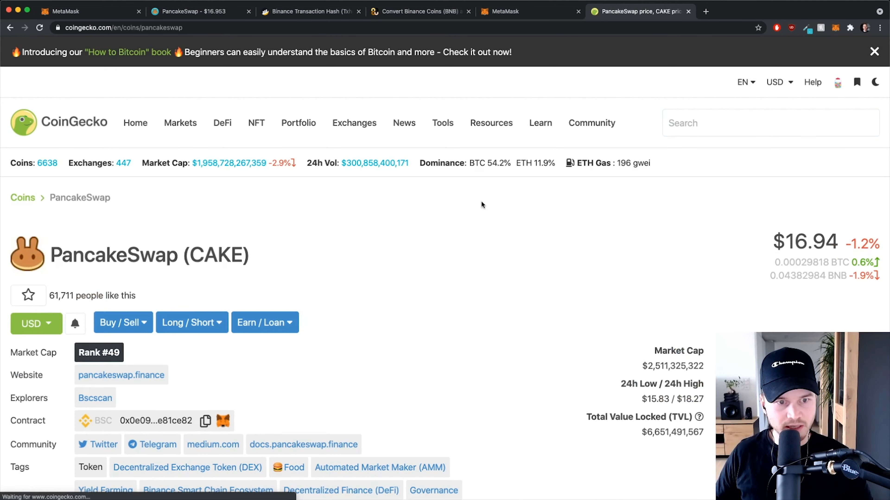
Add the CAKE token to MetaMask from its BSC contract entry on CoinGecko, and check it among the wallet's assets.
scroll(395, 221, "down", 1)
scroll(395, 220, "down", 5)
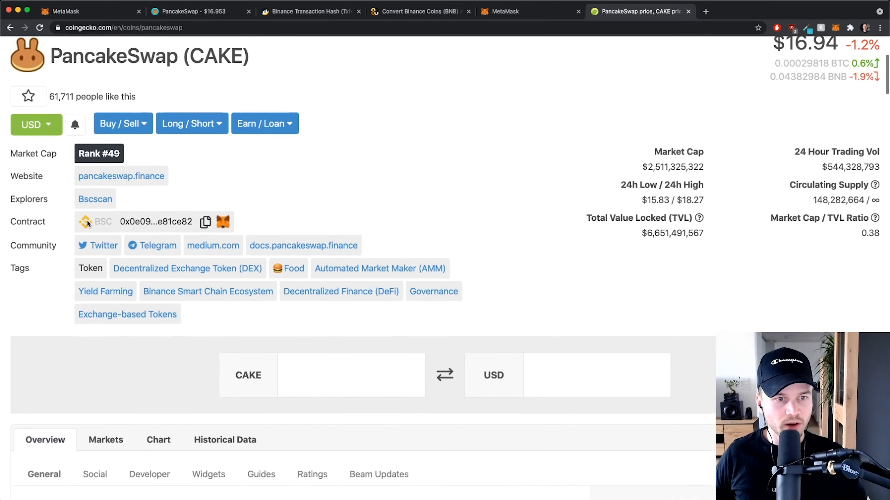
scroll(165, 218, "up", 5)
scroll(223, 216, "left", 3)
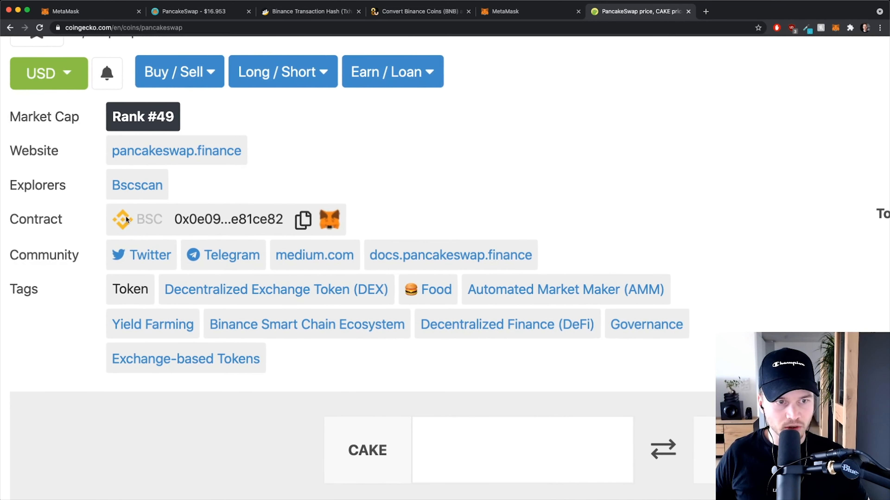
left_click_drag(19, 219, 68, 222)
left_click(407, 187)
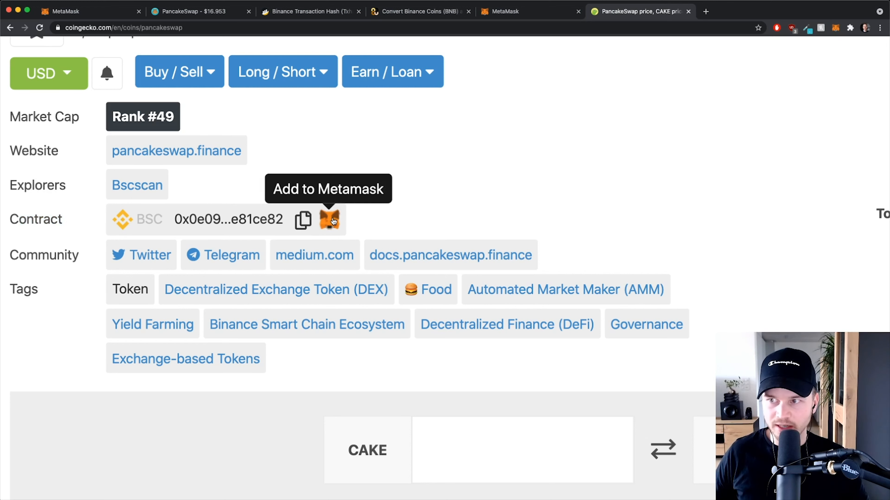
left_click(334, 221)
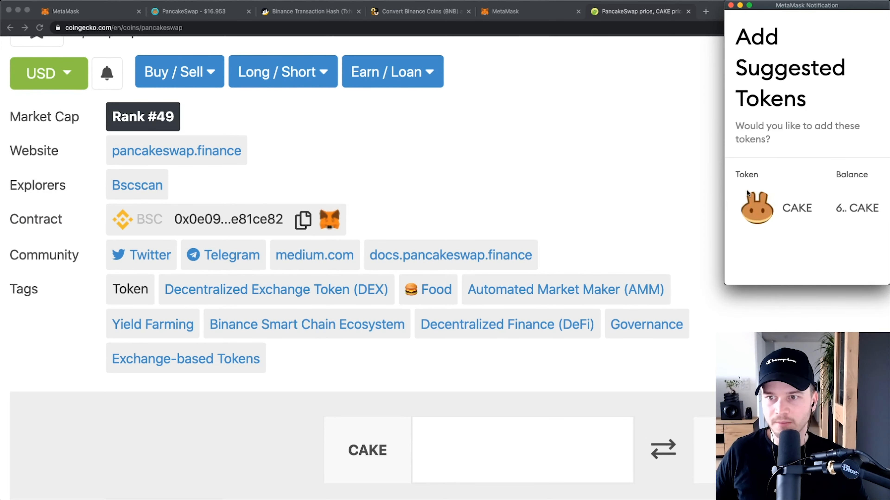
scroll(790, 154, "down", 3)
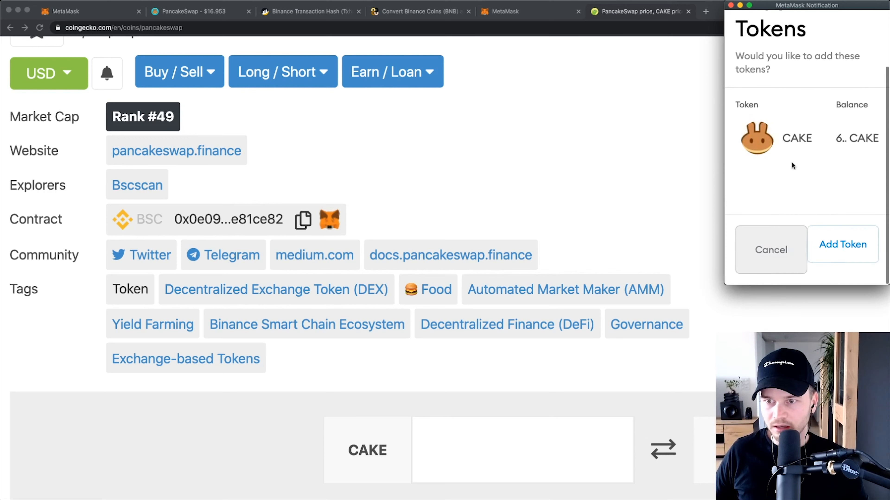
left_click(847, 247)
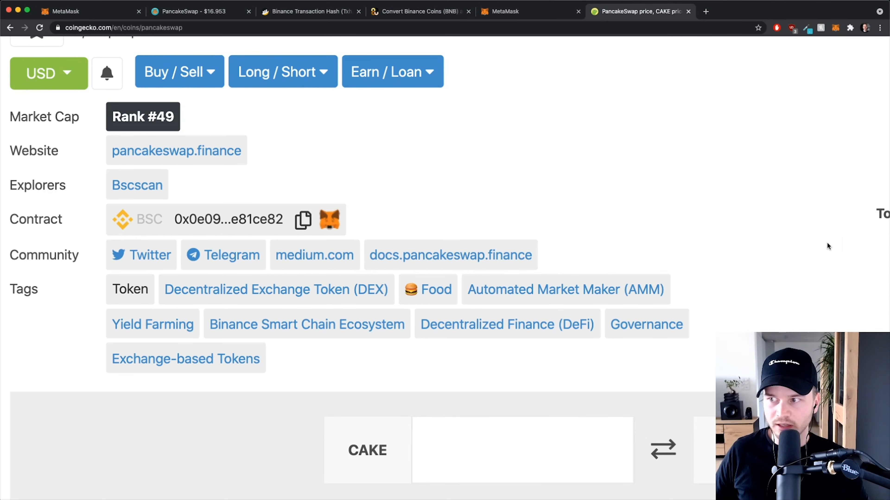
scroll(830, 238, "down", 3)
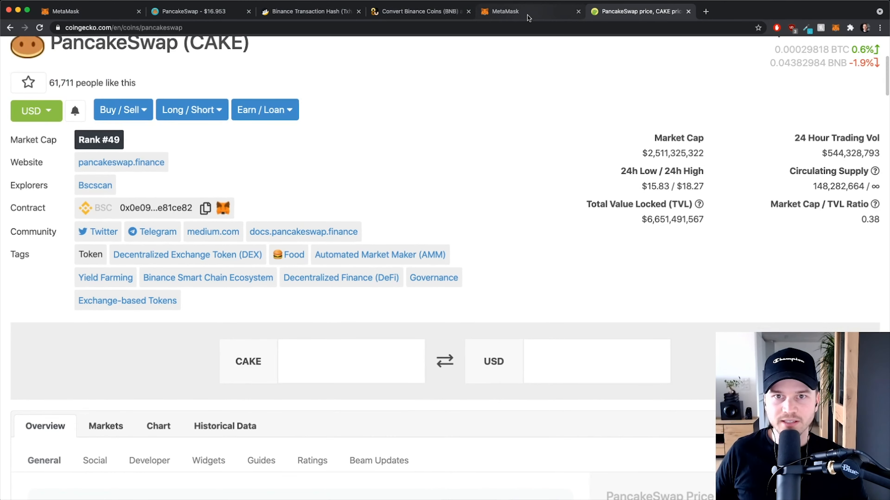
left_click(529, 15)
scroll(189, 411, "down", 2)
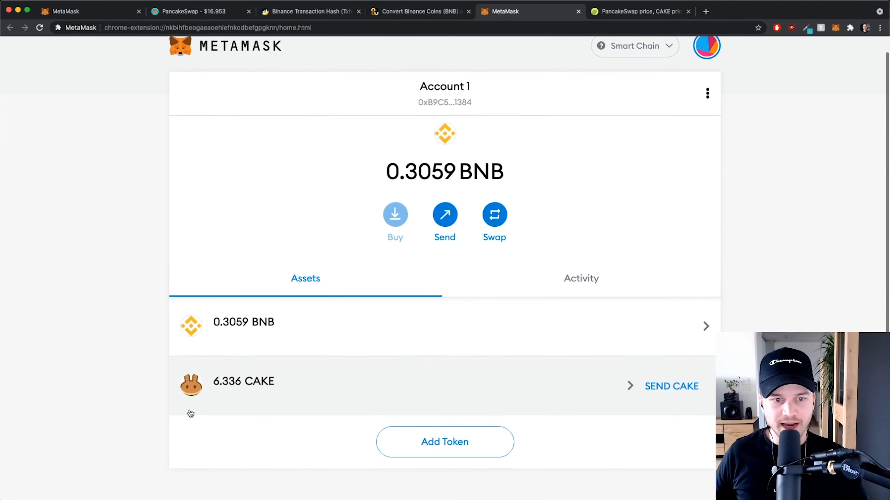
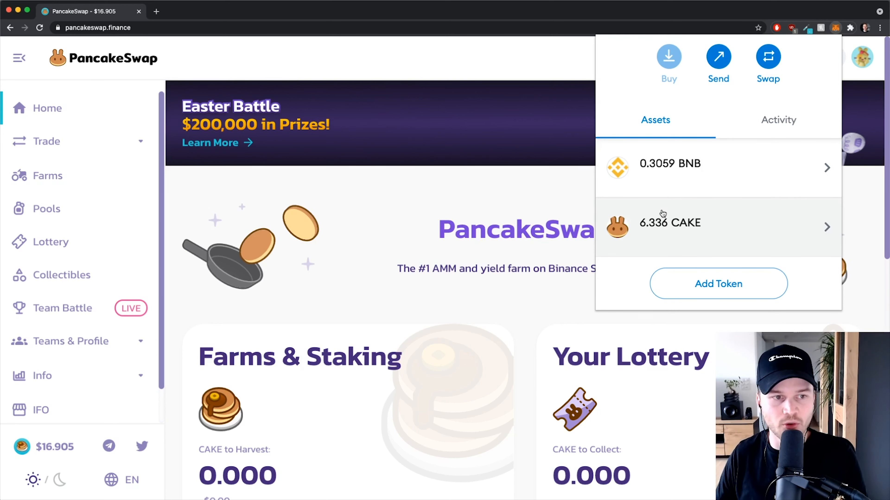
Visit the token exchange page on PancakeSwap and briefly look at the connected MetaMask wallet.
left_click(88, 142)
left_click(35, 141)
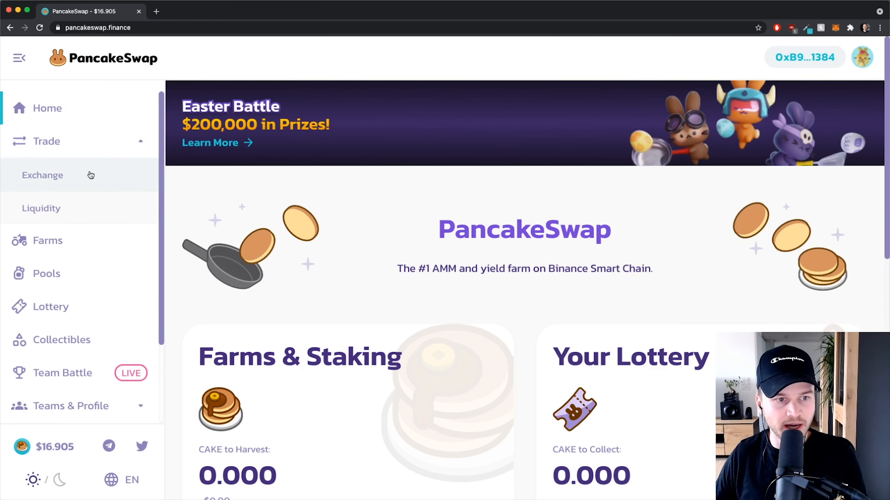
left_click(55, 173)
scroll(615, 163, "down", 2)
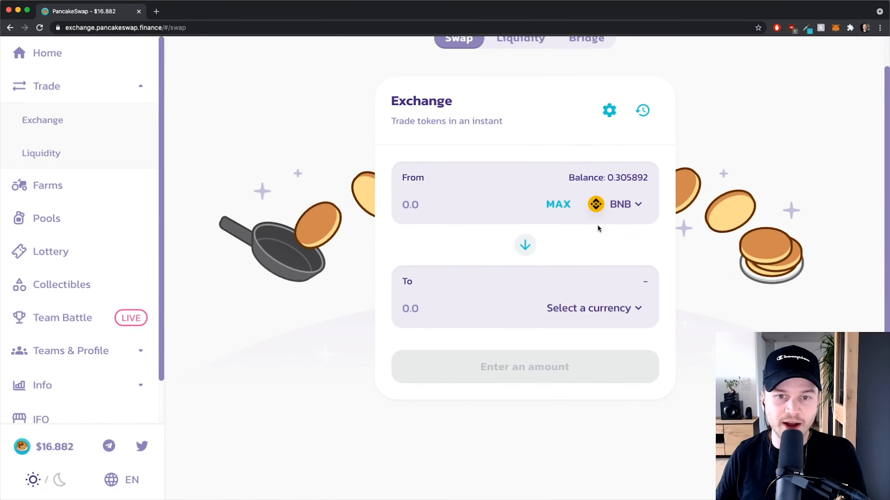
scroll(598, 227, "up", 2)
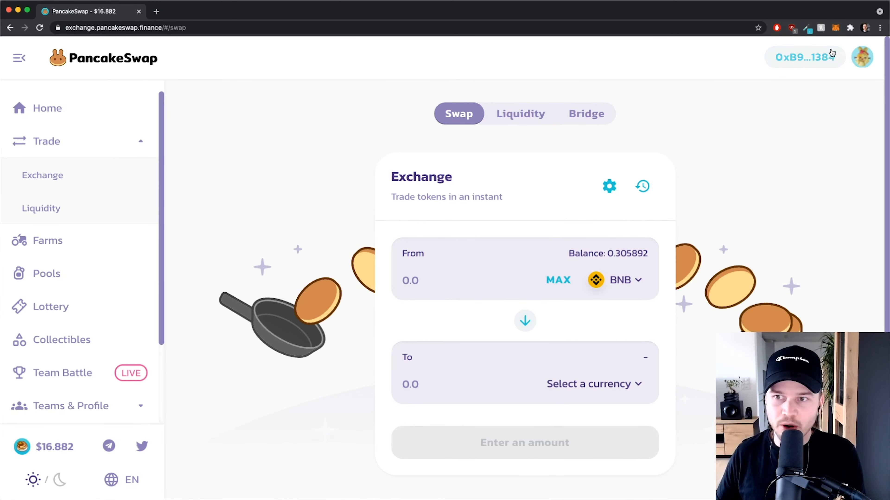
left_click(837, 28)
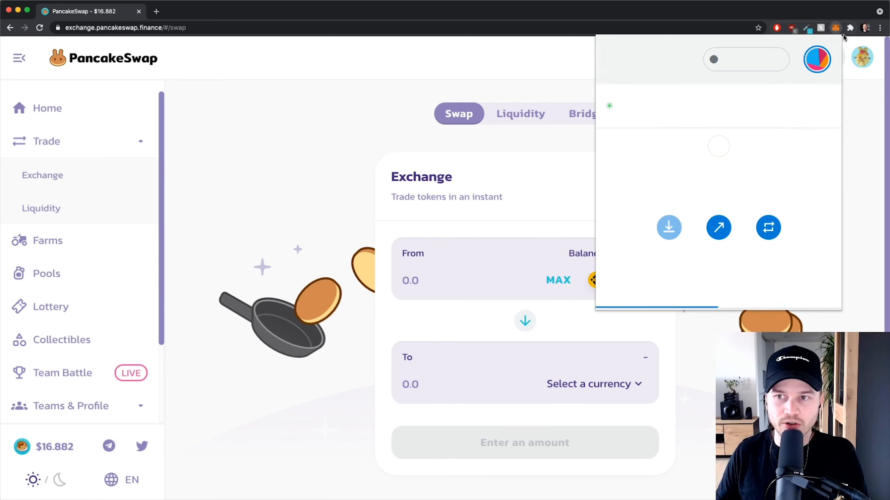
left_click(258, 110)
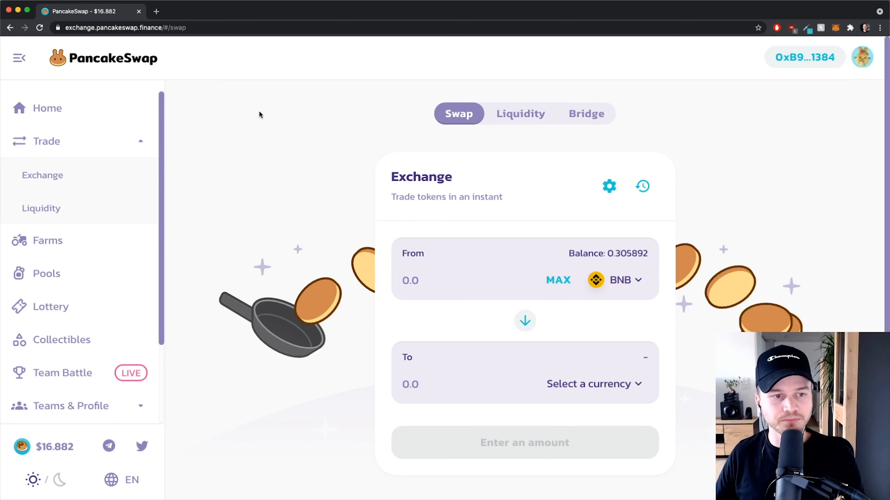
Go to PancakeSwap's Liquidity page and start adding liquidity.
left_click(93, 143)
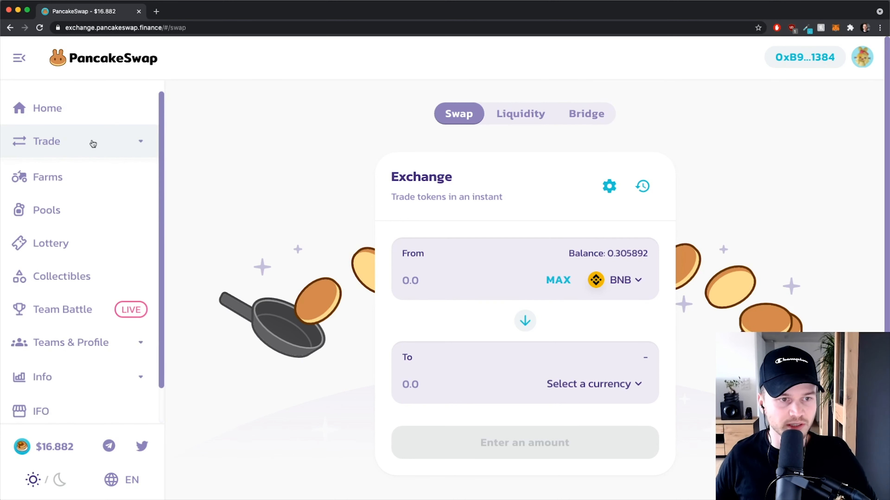
left_click(63, 142)
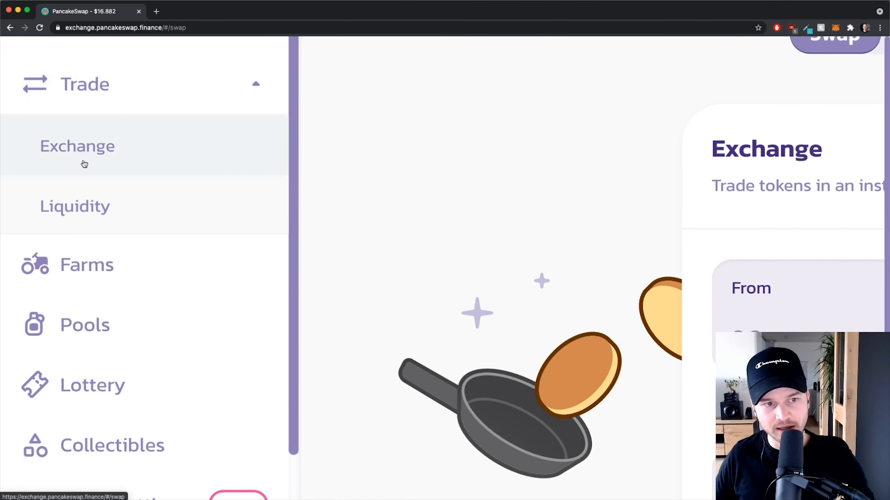
left_click(81, 204)
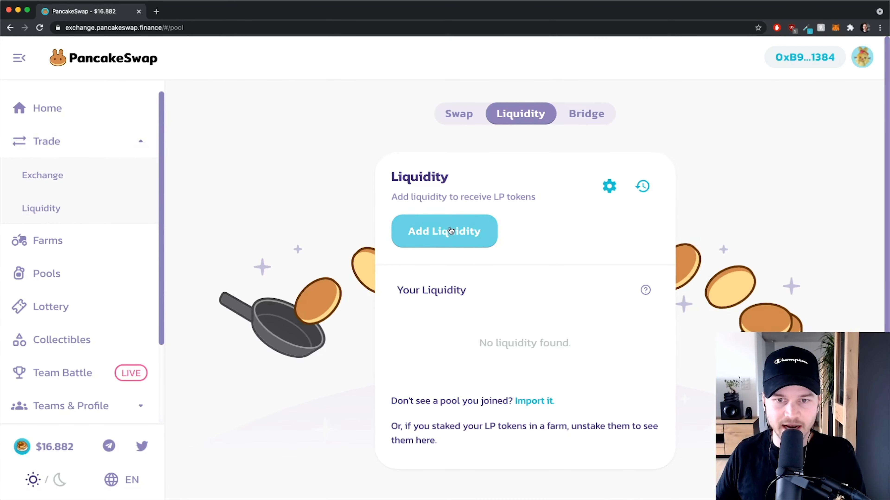
left_click(450, 230)
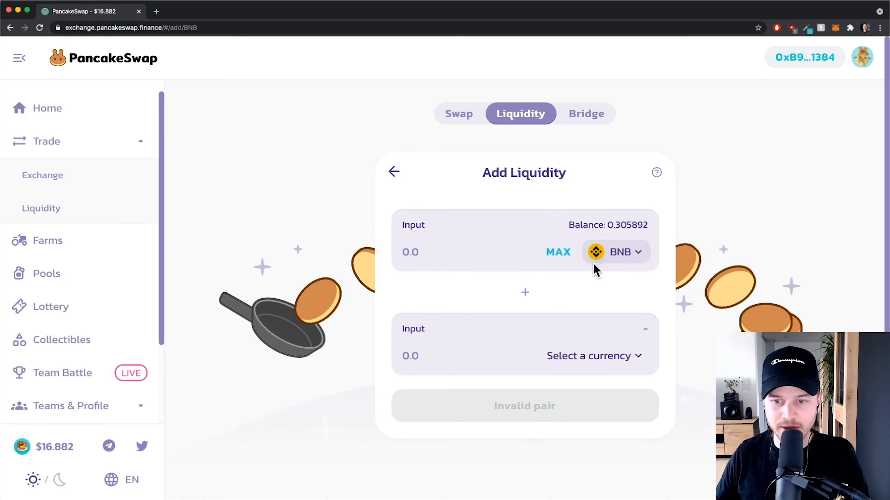
Choose CAKE as the second token to pair with BNB for the new liquidity, and view the pool details.
left_click(620, 356)
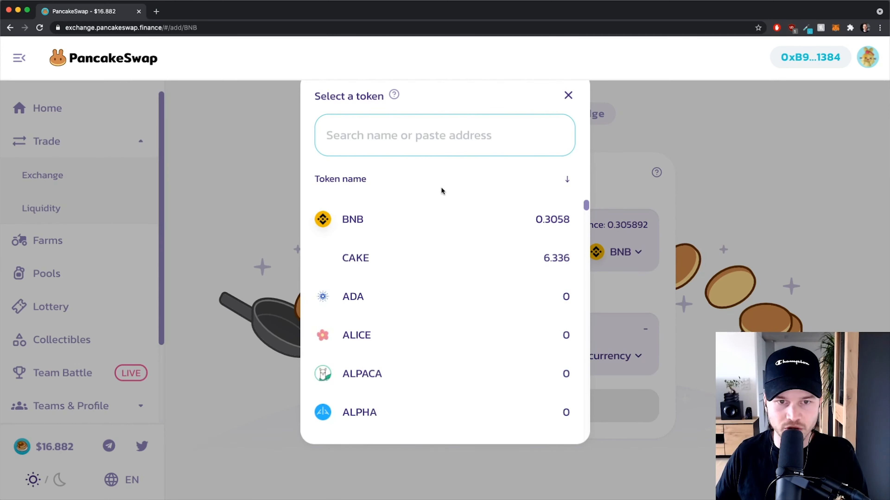
type("cake")
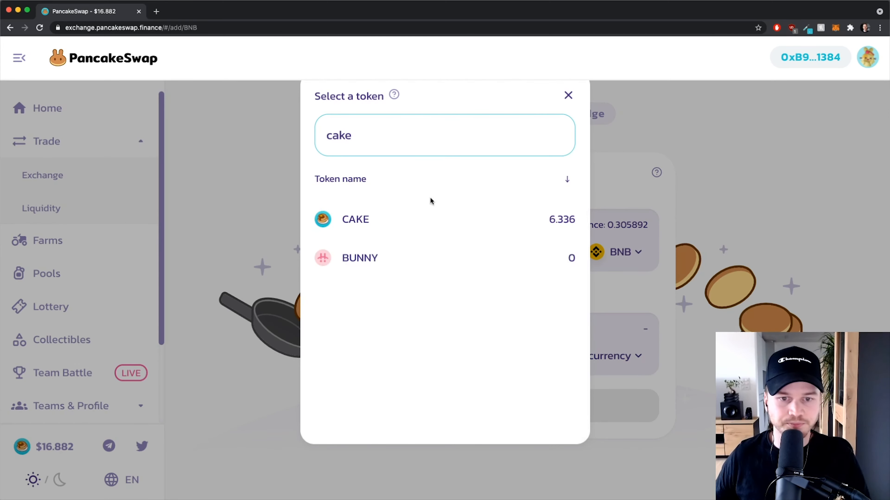
left_click(404, 220)
scroll(301, 273, "down", 2)
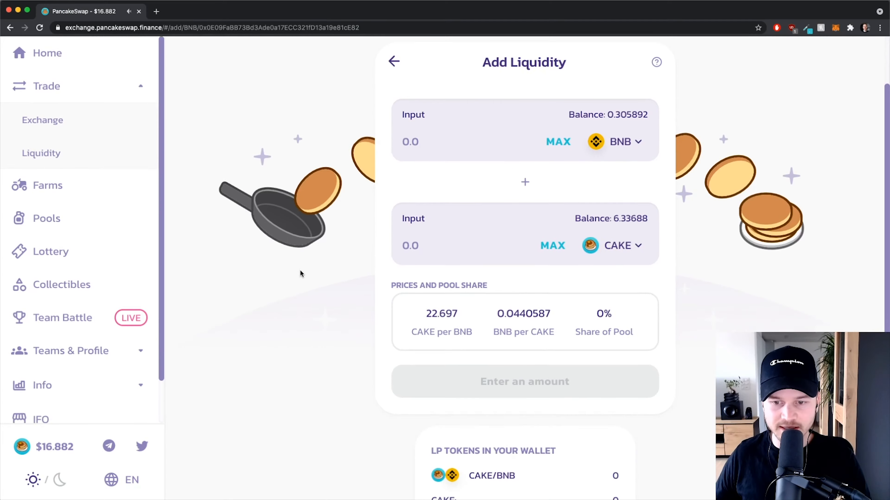
scroll(427, 309, "up", 2)
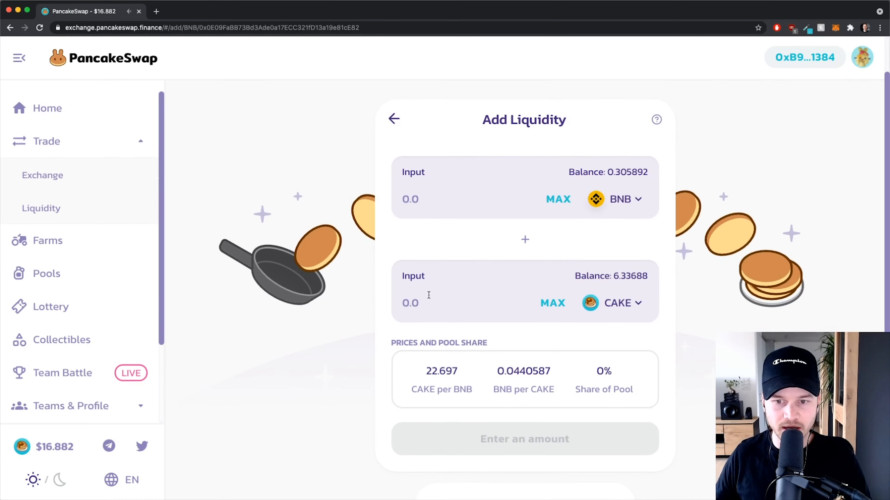
Check the BNB and CAKE balances in the MetaMask wallet and set the CAKE amount for the liquidity deposit to 5.
left_click(834, 30)
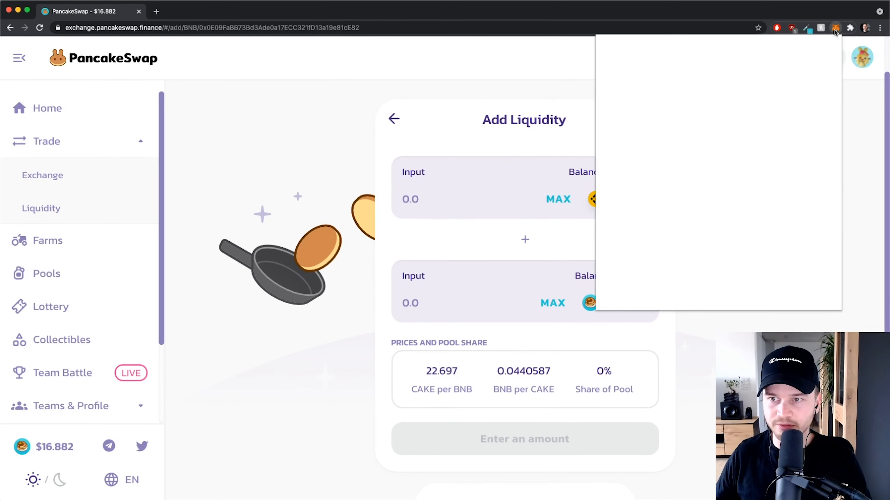
scroll(669, 240, "down", 4)
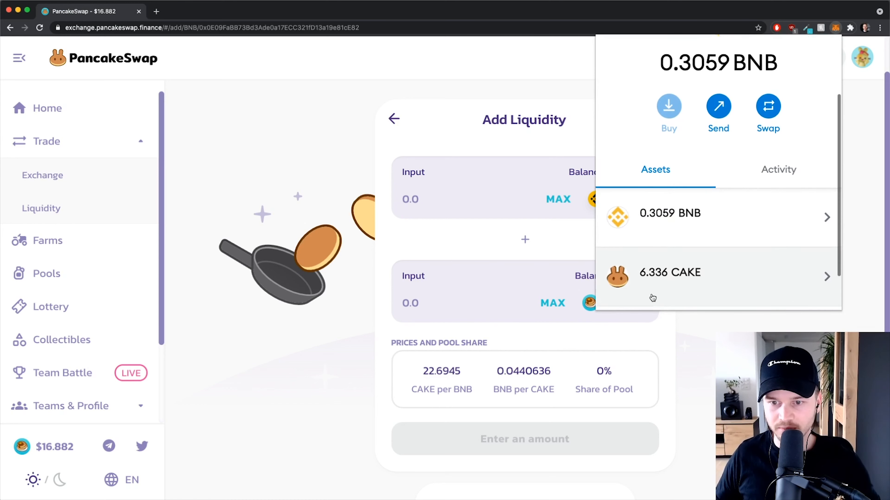
left_click(290, 294)
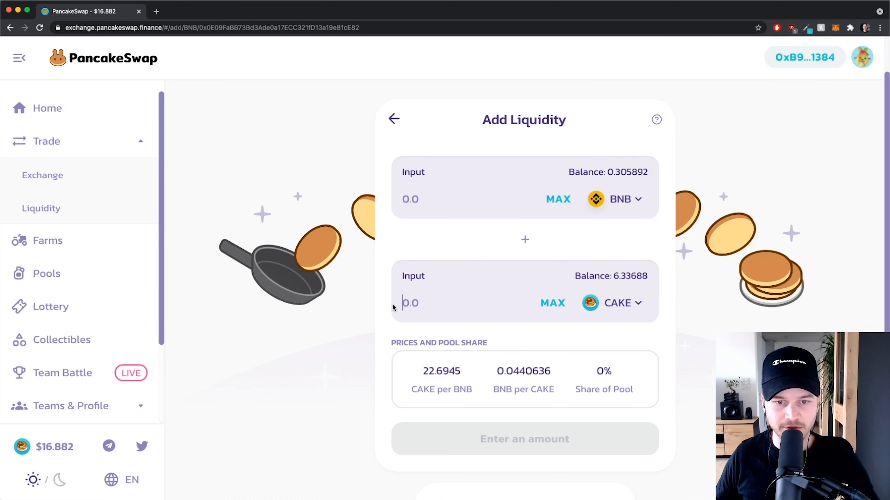
type("5")
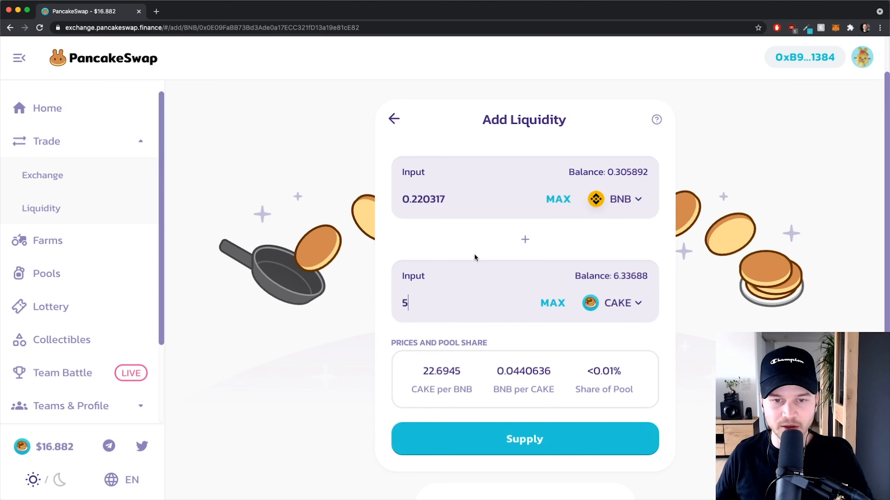
Examine the matching BNB amount, the prices and pool share, and the LP tokens section for the liquidity deposit.
scroll(560, 243, "up", 5)
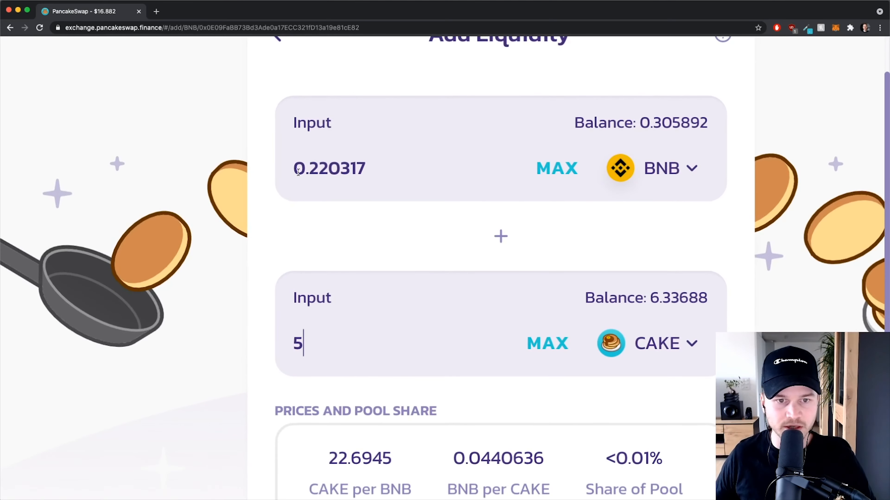
scroll(661, 223, "down", 5)
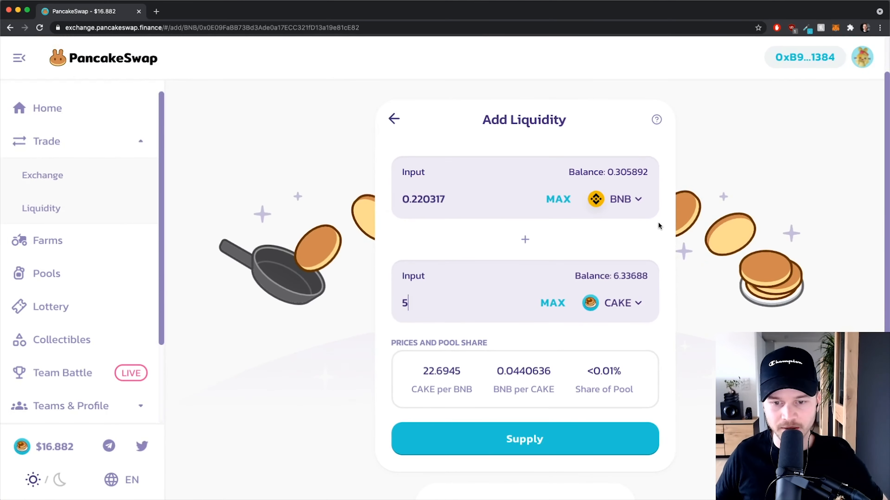
scroll(537, 196, "down", 5)
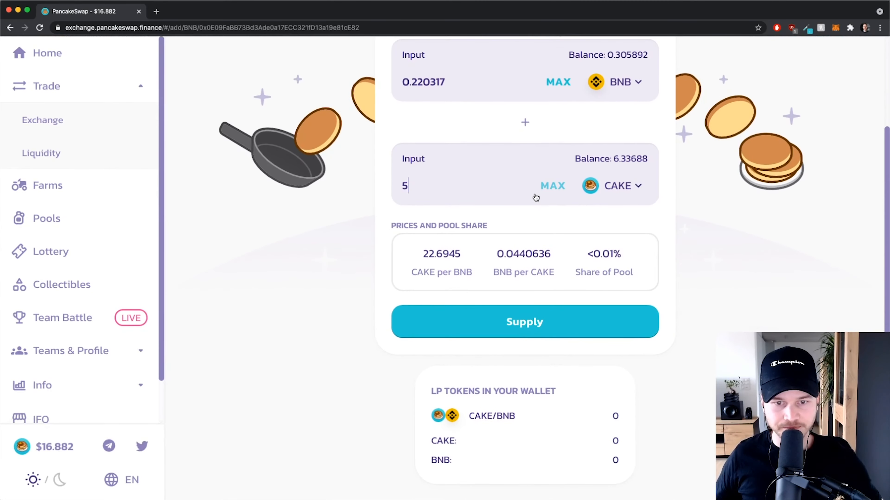
scroll(535, 197, "up", 5)
scroll(446, 311, "down", 1)
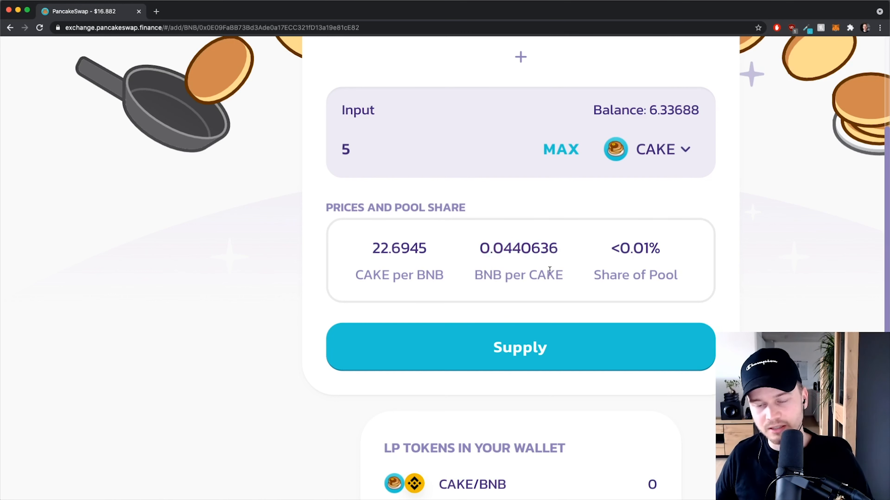
left_click_drag(610, 250, 681, 249)
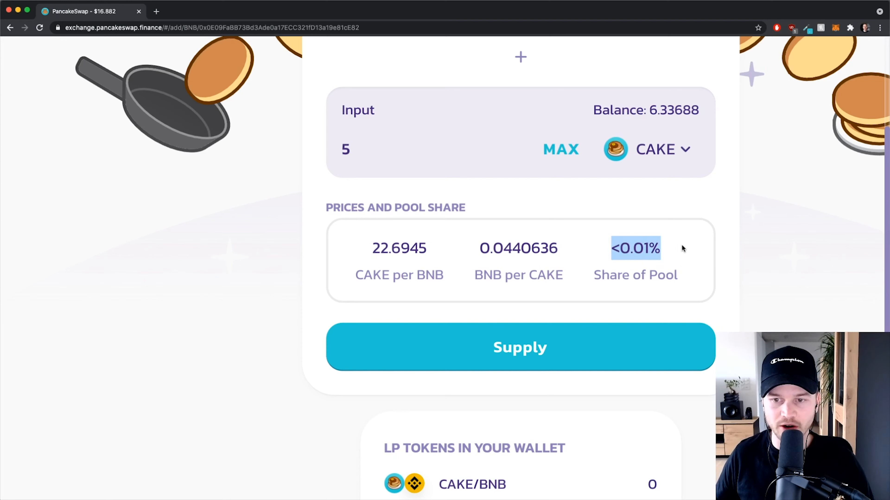
left_click(682, 248)
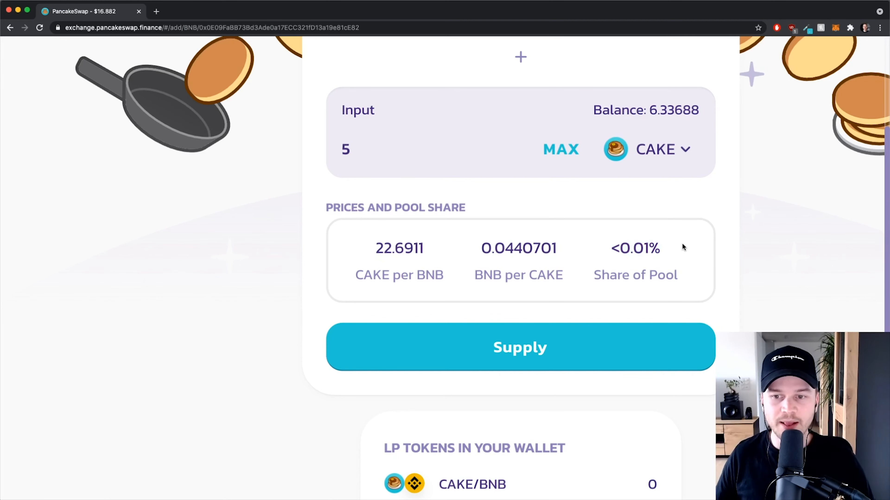
scroll(681, 246, "down", 2)
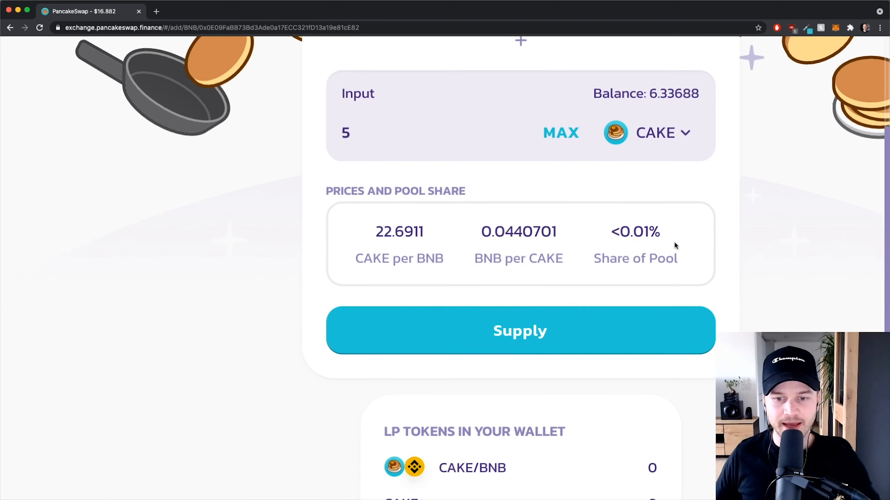
key("super+minus")
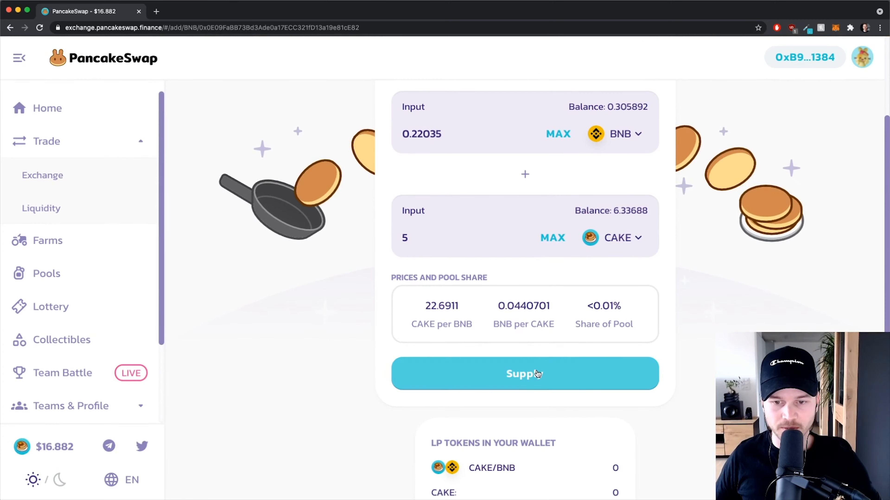
Supply BNB and 5 CAKE to the pool, reviewing the expected pool tokens and pool share before confirming.
left_click(539, 372)
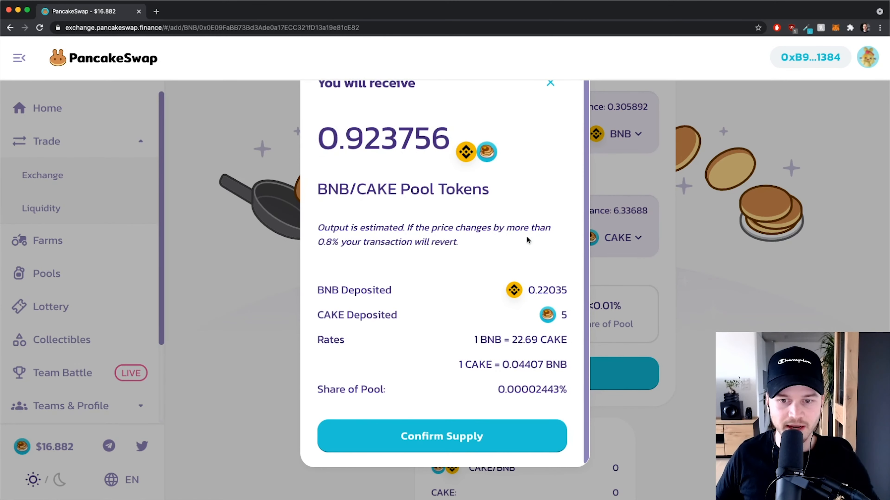
scroll(456, 182, "down", 1)
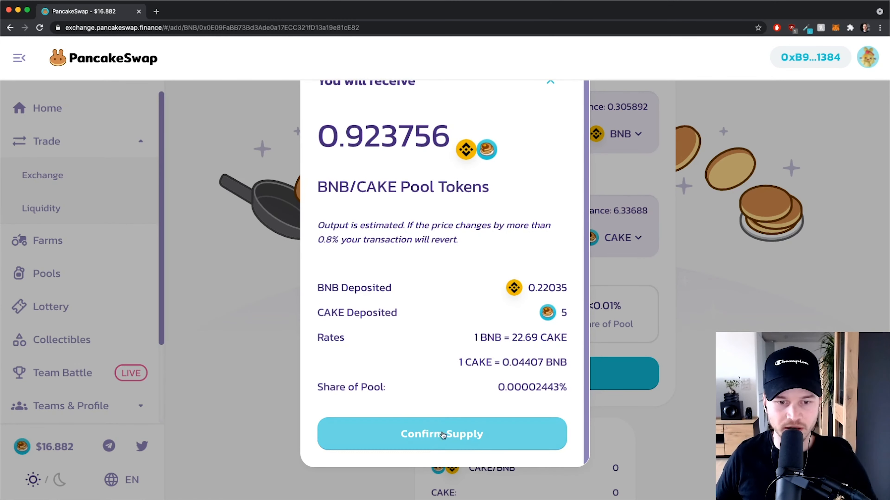
left_click_drag(498, 386, 568, 388)
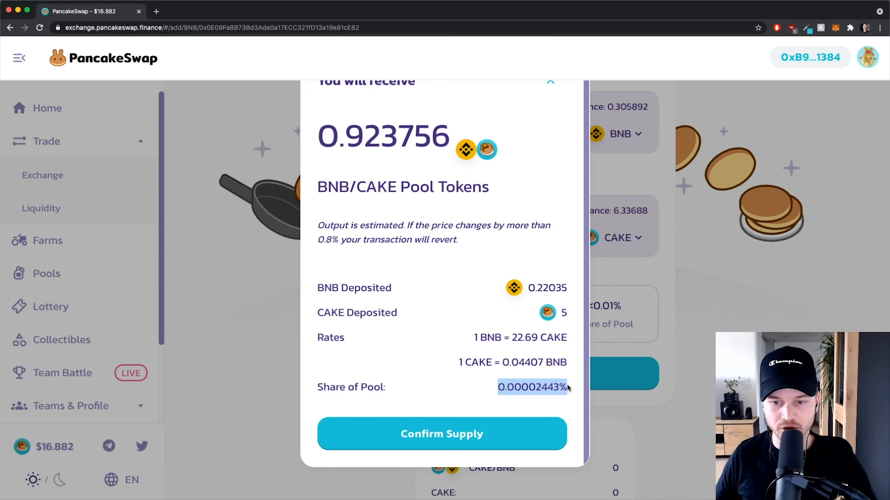
left_click(458, 434)
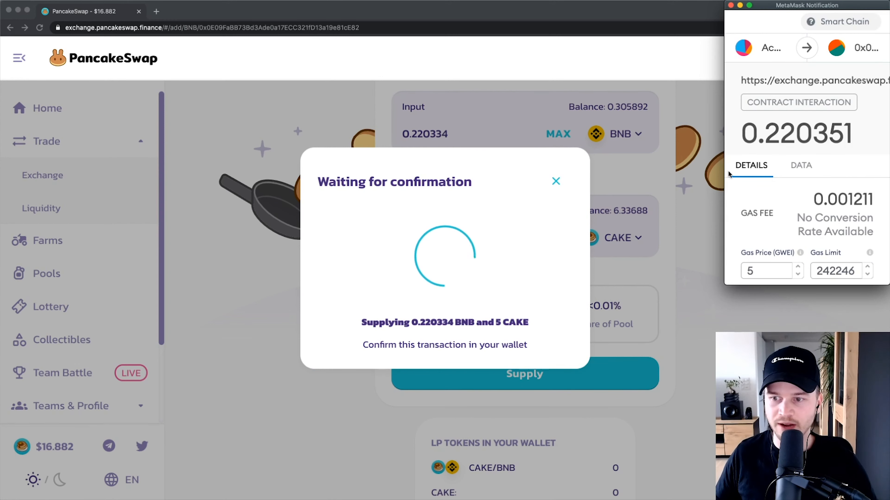
Review the gas fee and total of the liquidity transaction in MetaMask, approve it, and dismiss the submission notice.
scroll(787, 185, "down", 3)
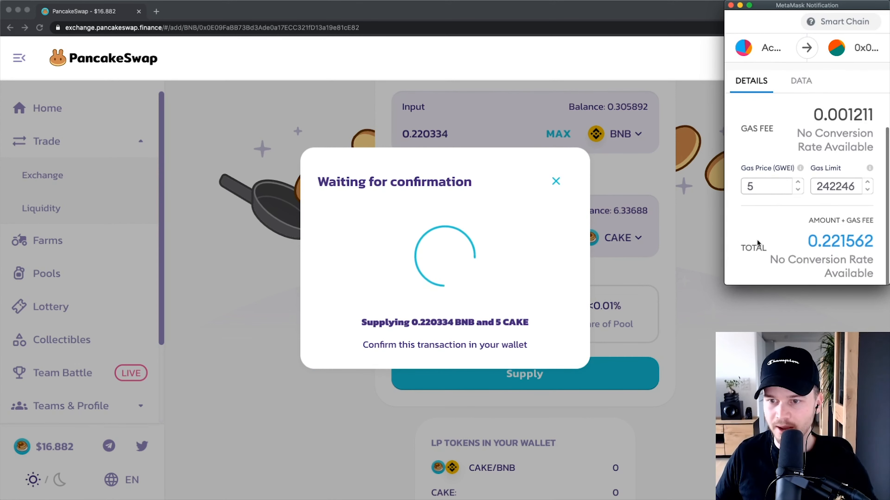
scroll(759, 236, "down", 5)
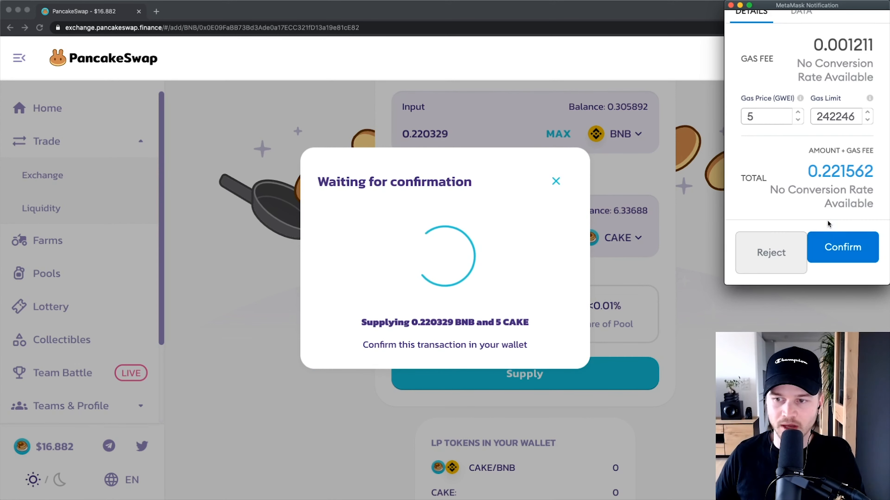
left_click(839, 251)
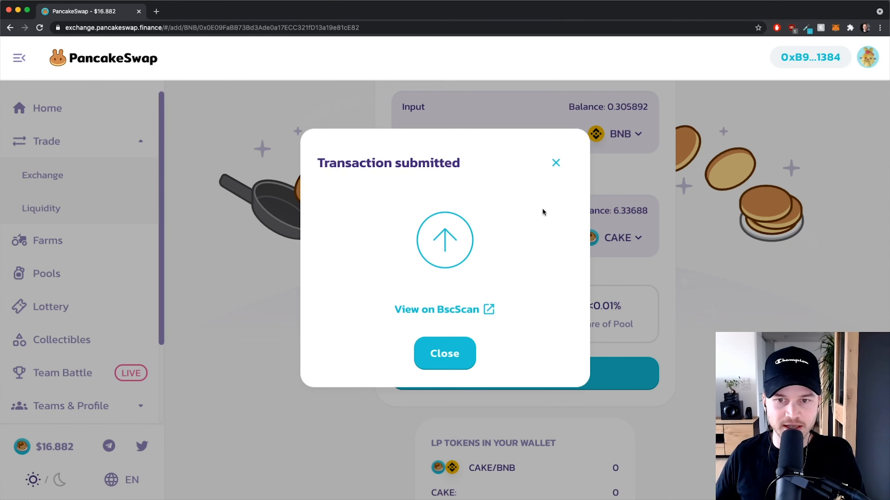
left_click(557, 164)
Examine the CAKE/BNB LP tokens held in the wallet and the remaining token balances on the Add Liquidity page.
scroll(679, 190, "down", 5)
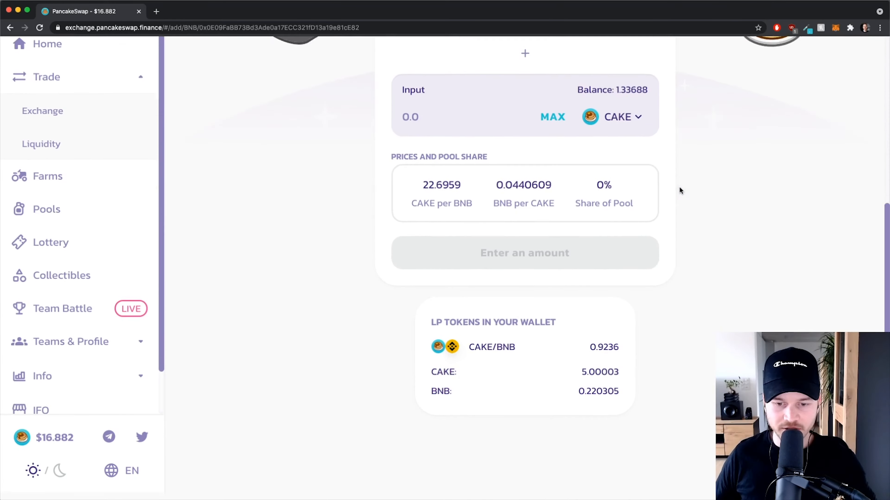
scroll(635, 298, "up", 7)
scroll(699, 317, "down", 5)
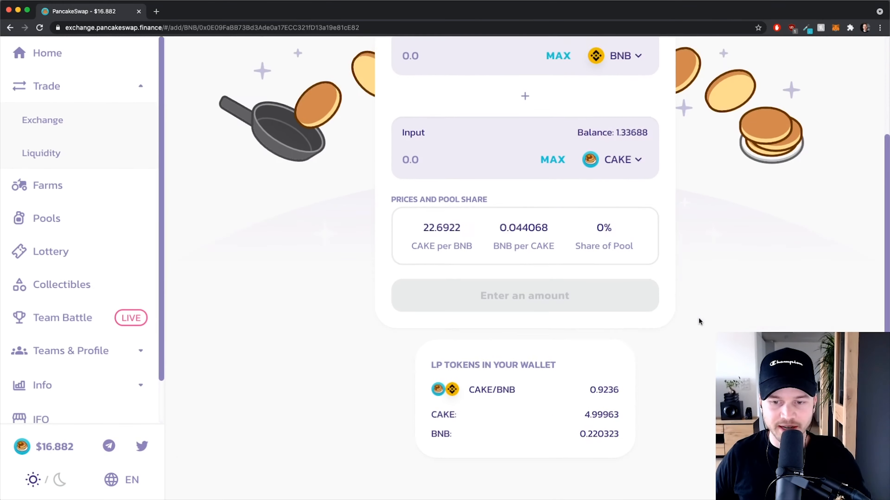
scroll(570, 395, "up", 5)
scroll(599, 322, "down", 1)
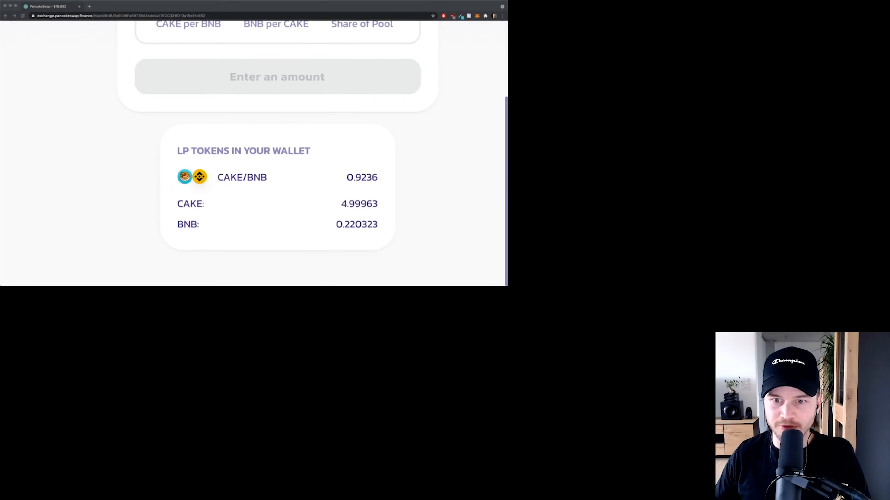
scroll(476, 289, "down", 3)
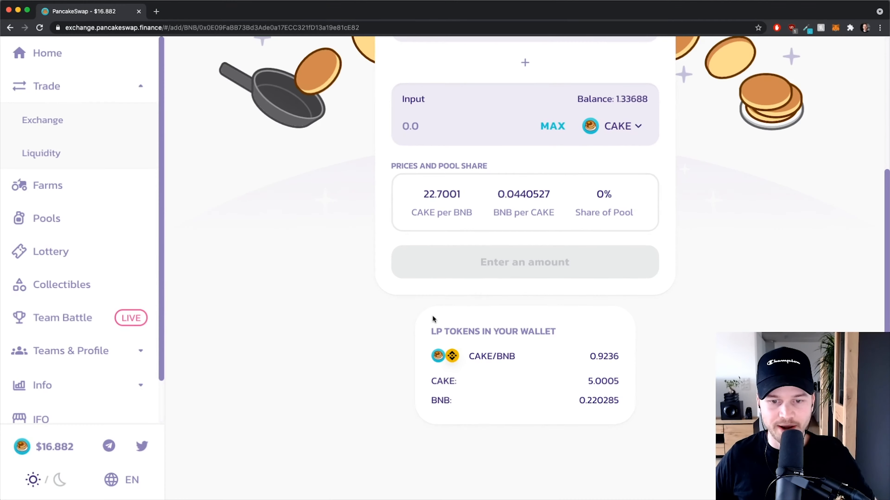
scroll(435, 312, "up", 6)
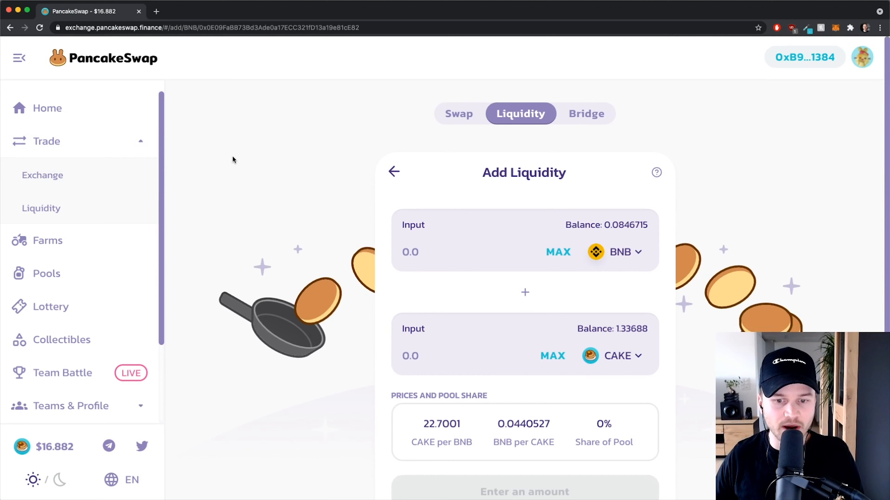
Return to the Liquidity overview and expand the CAKE/BNB position to view its pooled amounts and pool share.
left_click(538, 109)
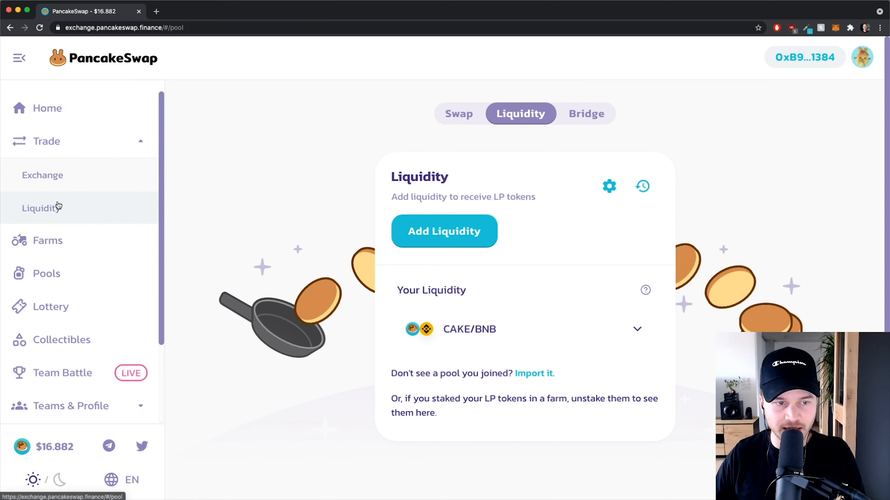
scroll(526, 293, "down", 2)
scroll(431, 298, "up", 2)
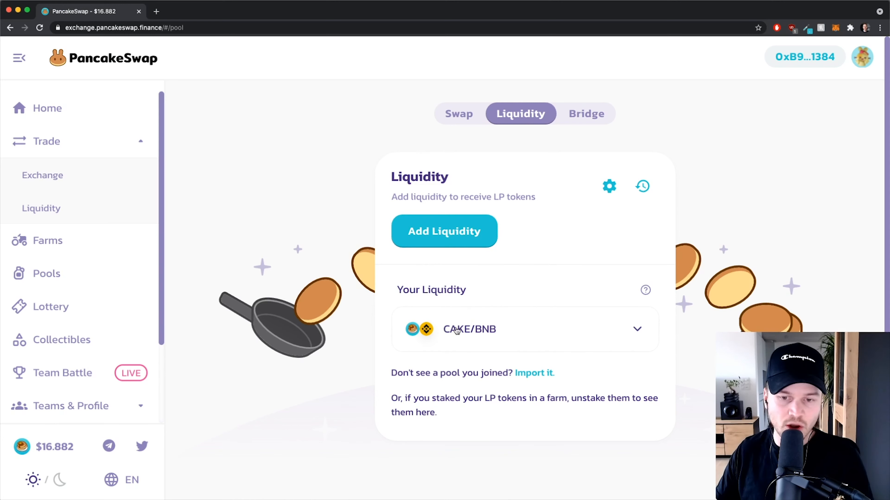
left_click(637, 339)
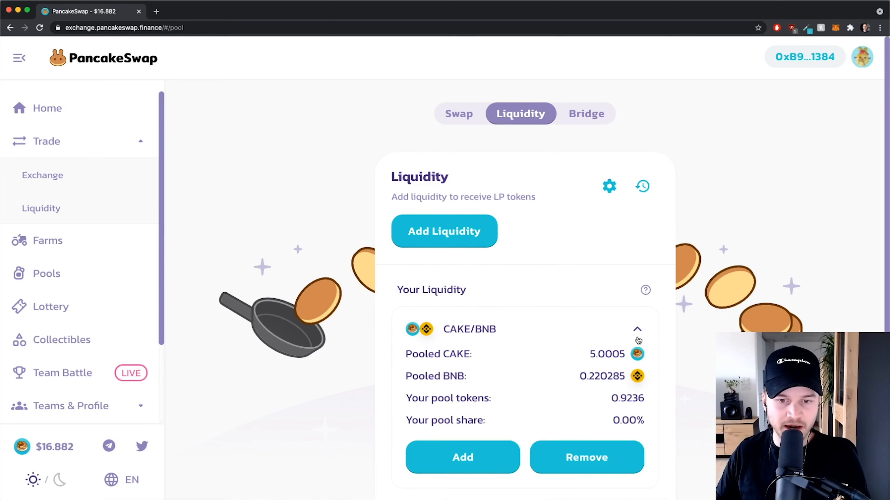
scroll(656, 324, "down", 4)
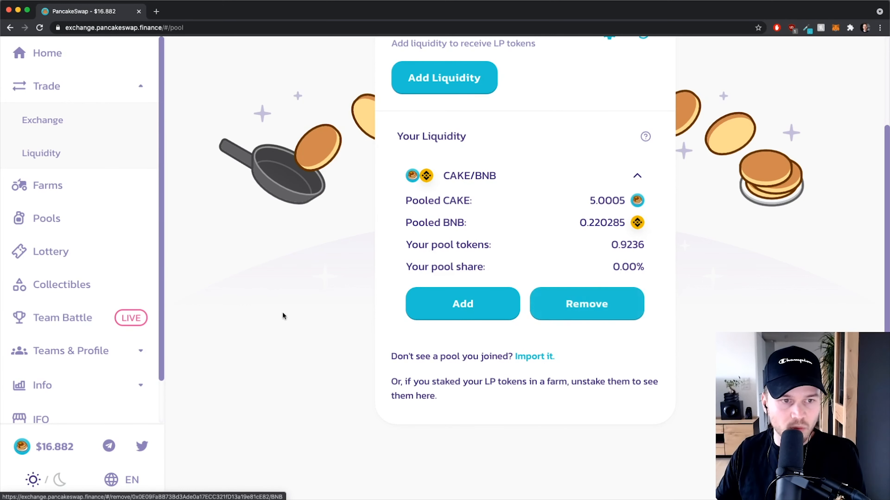
scroll(287, 338, "up", 3)
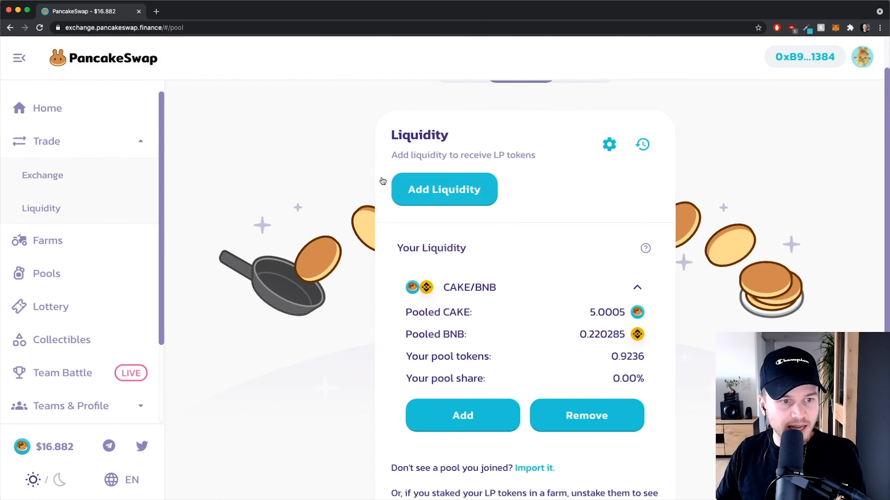
Open the Farms page and expand the details of the CAKE-BNB farm.
left_click(38, 241)
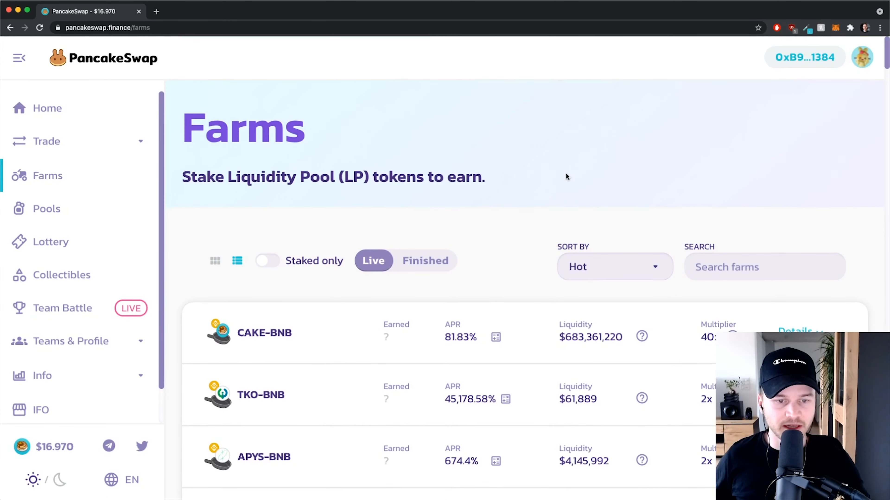
scroll(564, 176, "down", 5)
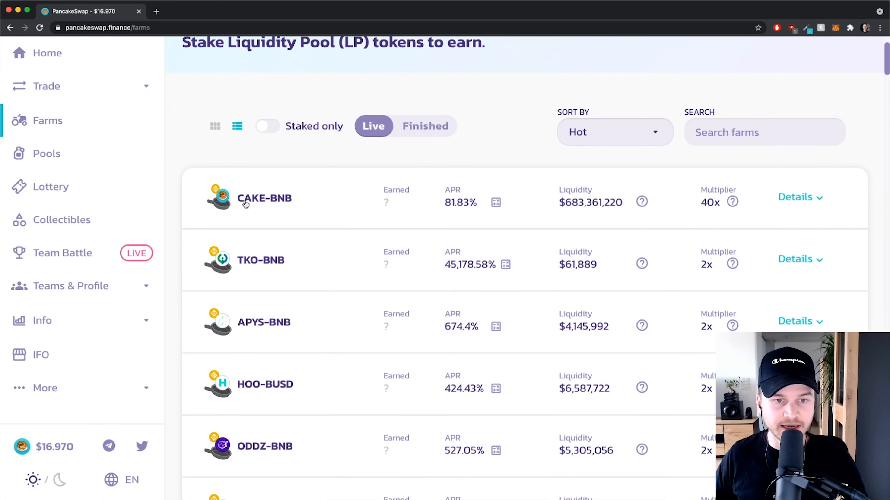
scroll(277, 203, "down", 1)
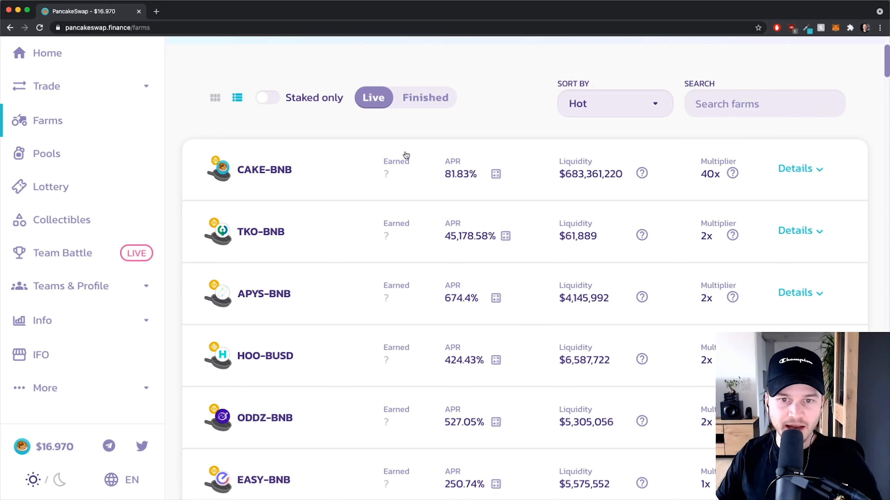
scroll(464, 175, "down", 1)
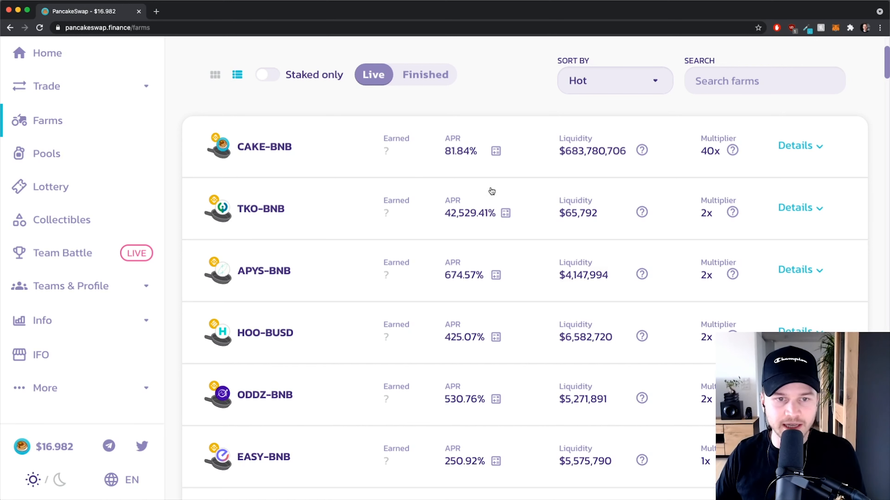
left_click(796, 149)
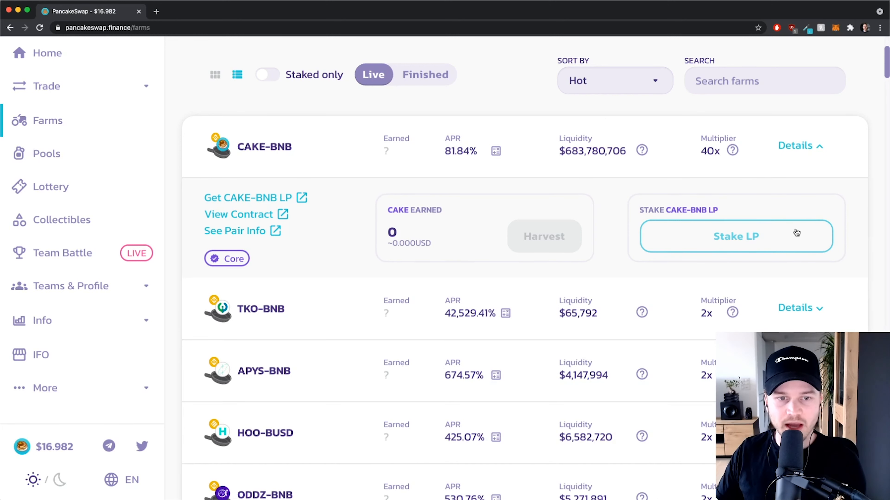
Stake the maximum balance of 0.92366617948491507 CAKE-BNB LP tokens in the farm and approve the deposit in MetaMask.
left_click(710, 244)
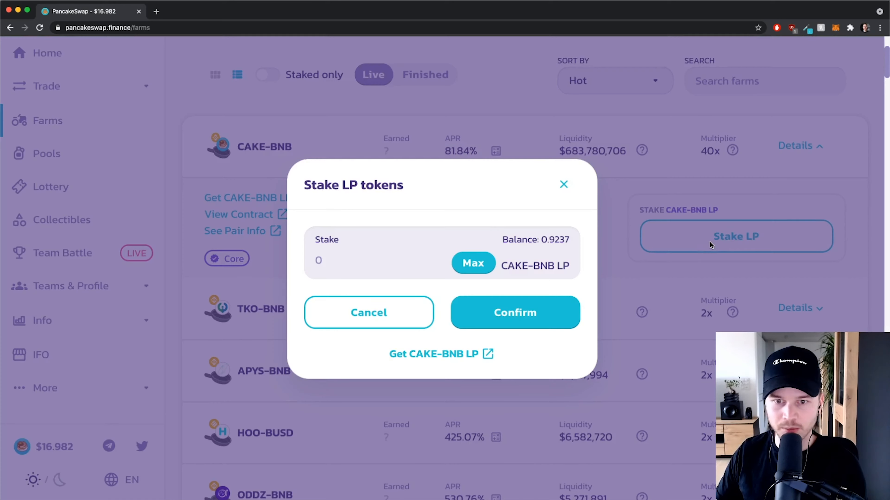
left_click(481, 265)
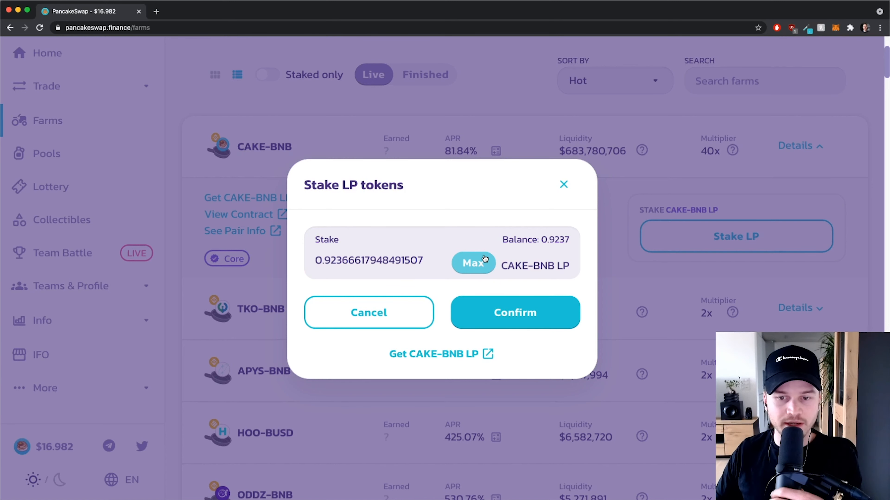
left_click(517, 306)
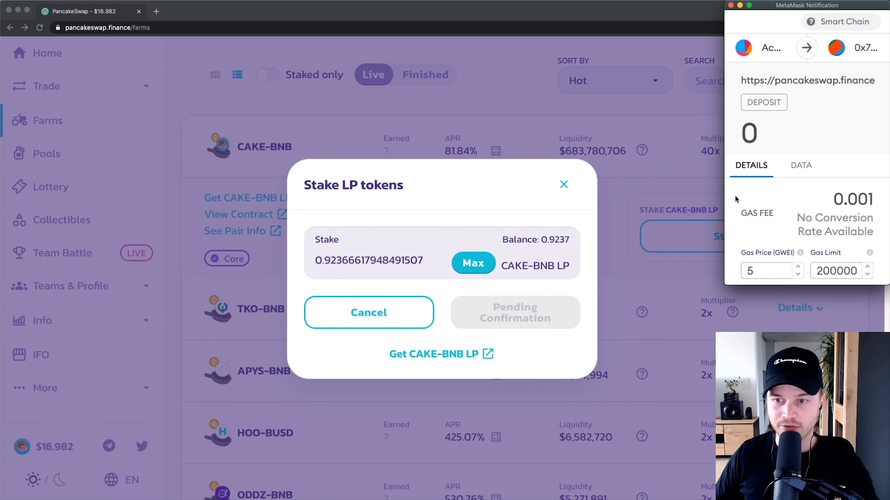
scroll(734, 196, "down", 3)
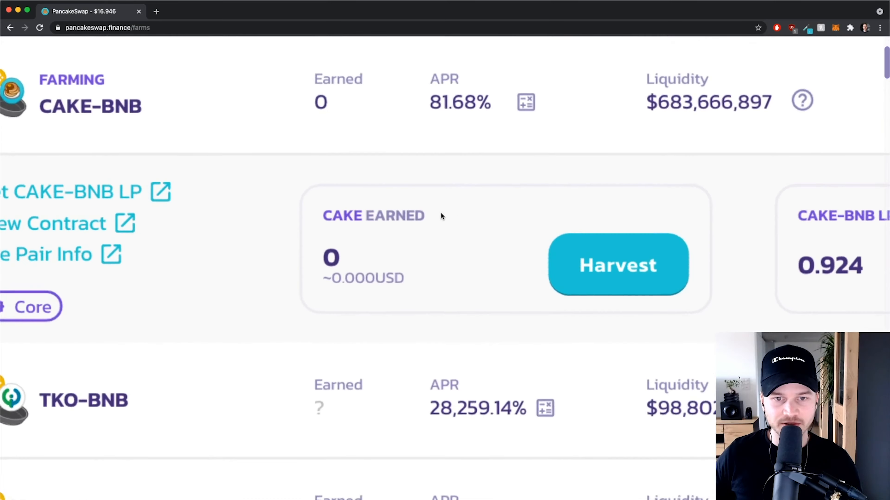
Examine the CAKE-BNB farm's earned CAKE, its USD value, the harvest option and the staked LP amount.
scroll(386, 215, "down", 1)
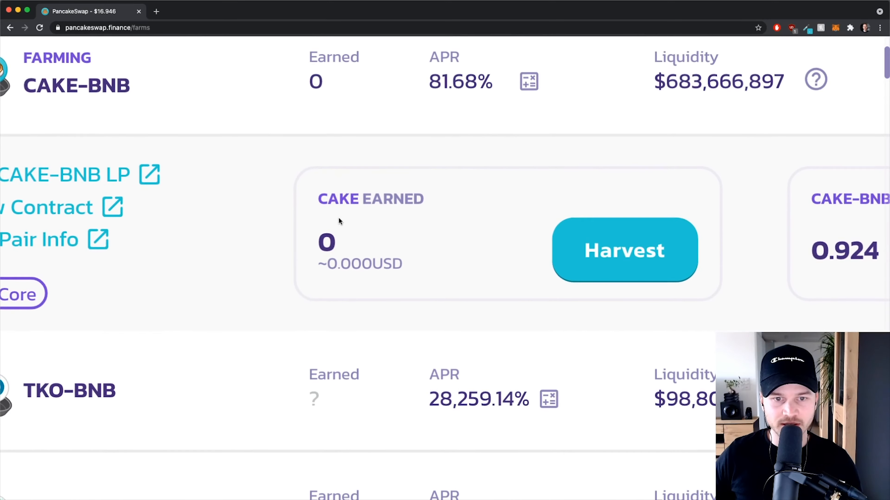
left_click_drag(318, 184, 425, 186)
scroll(445, 213, "down", 3)
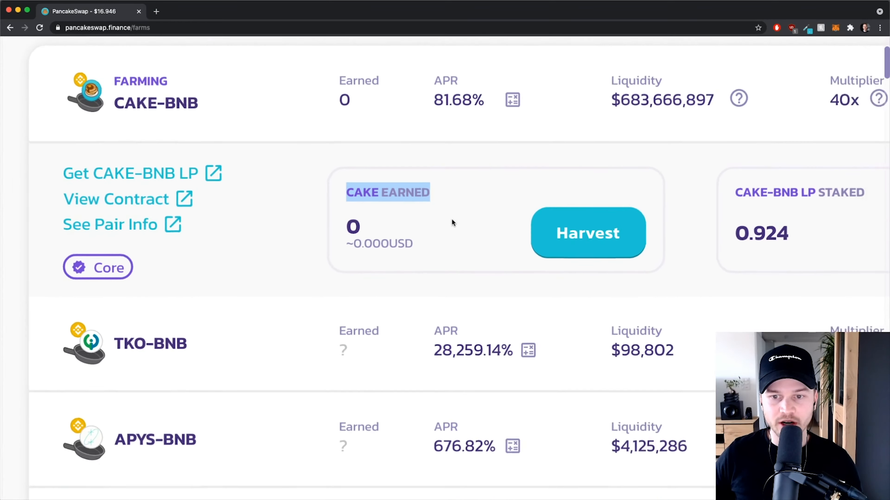
left_click(443, 265)
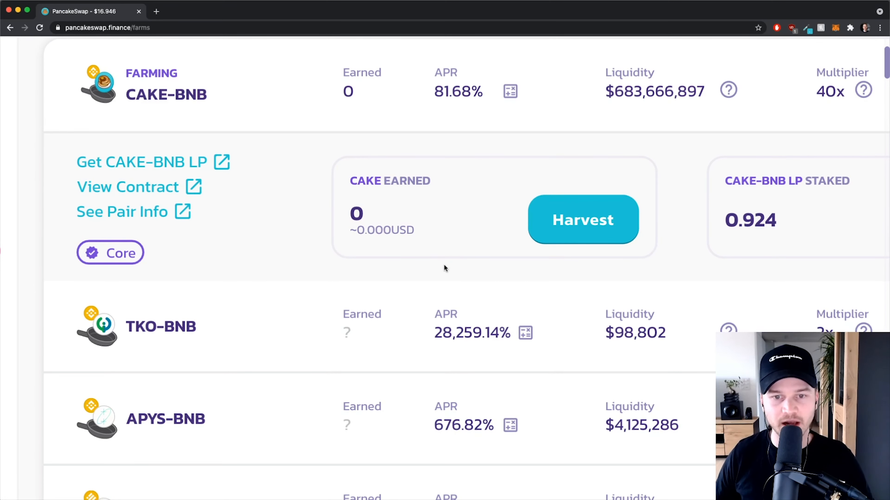
left_click_drag(357, 231, 453, 235)
left_click(383, 232)
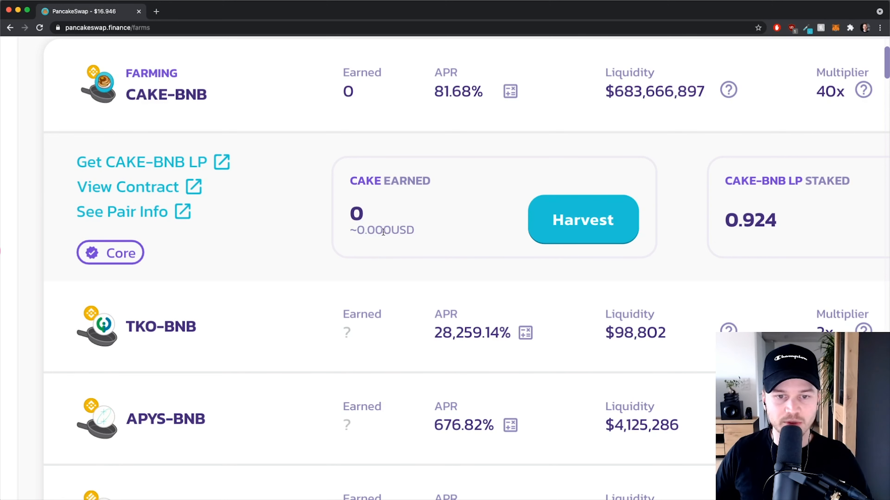
left_click_drag(352, 232, 417, 230)
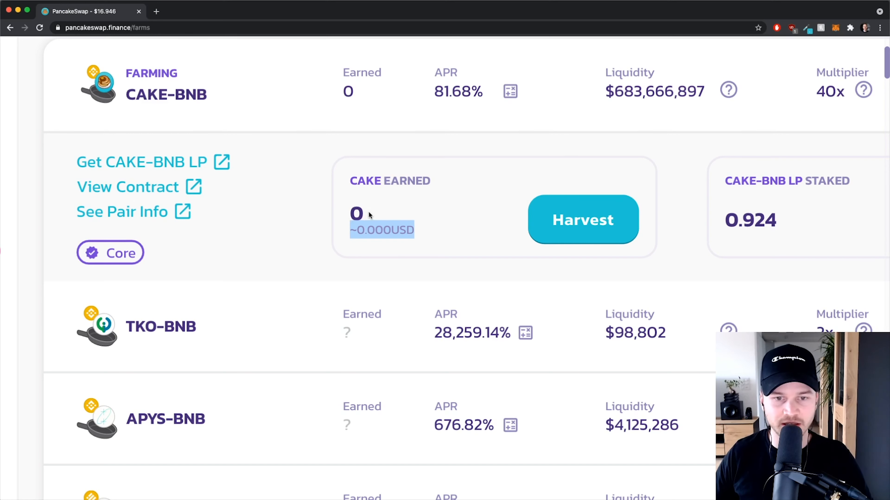
left_click(467, 255)
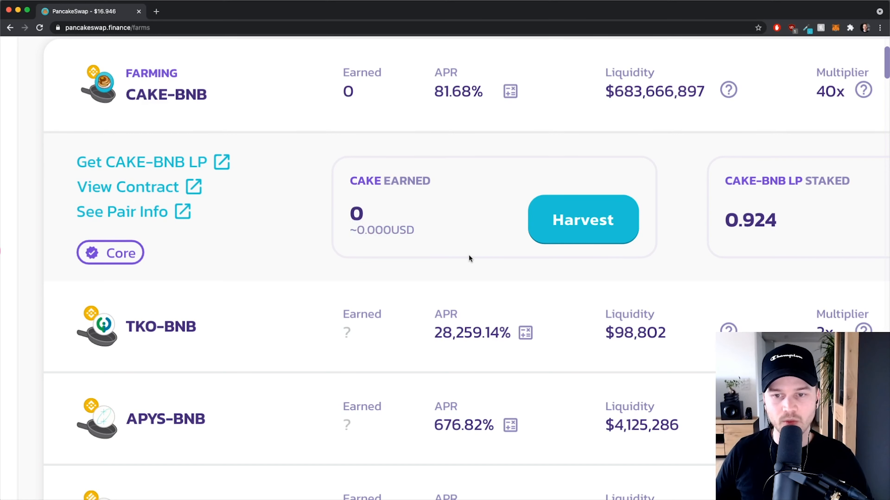
scroll(469, 255, "right", 3)
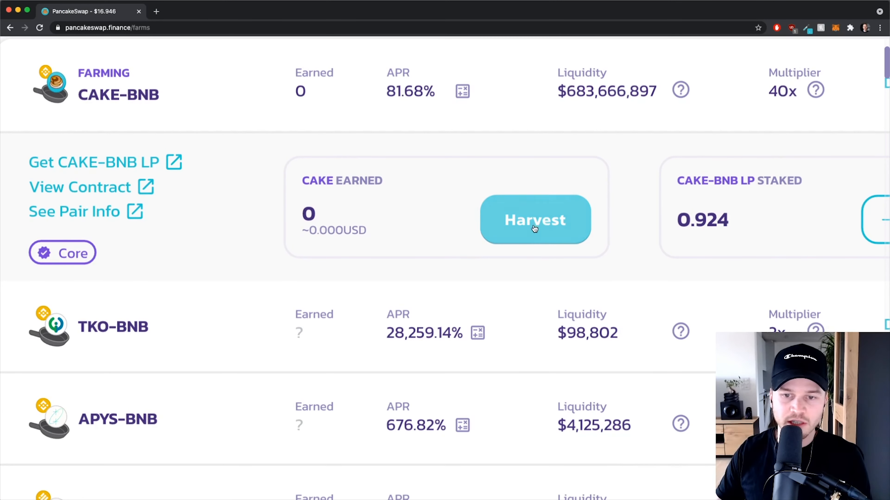
scroll(532, 231, "down", 5)
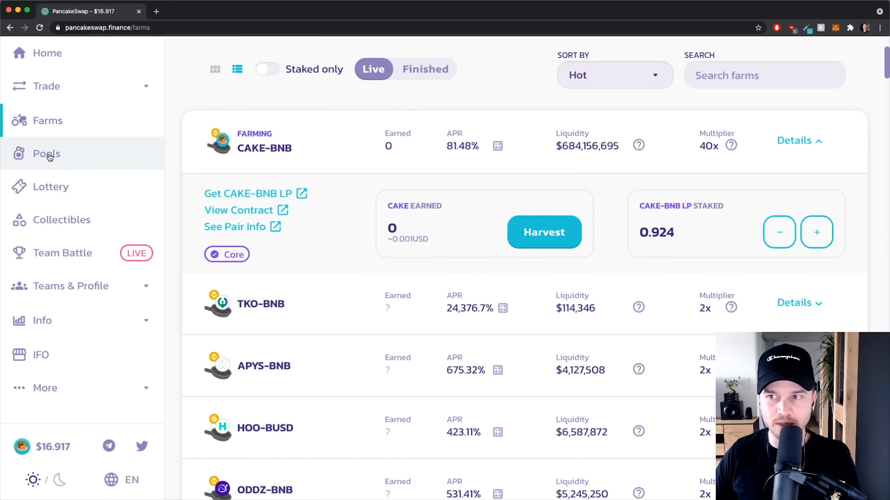
Go to the Syrup Pool page and find the CAKE Pool among the live pools, comparing rewards and APR.
left_click(48, 155)
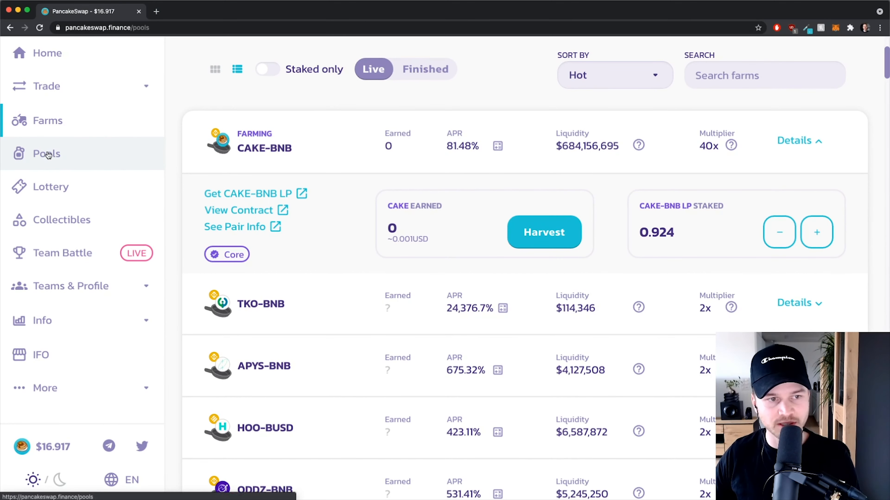
scroll(647, 127, "up", 5)
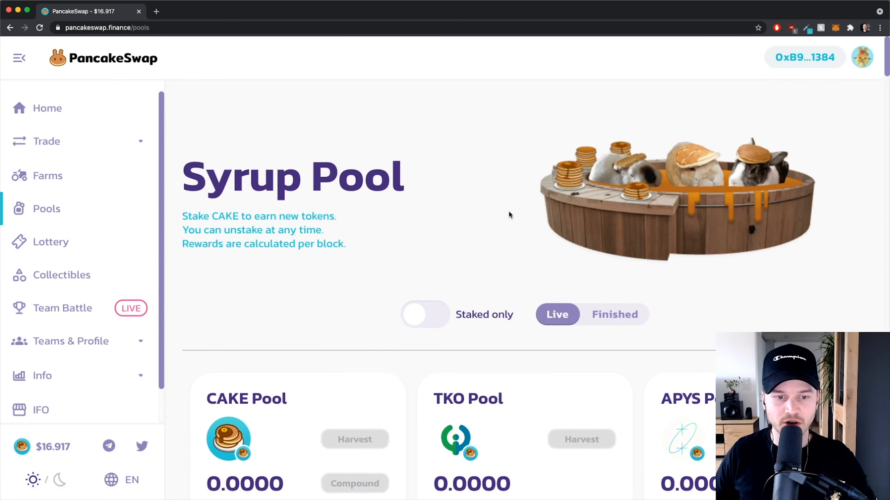
scroll(460, 194, "down", 4)
scroll(473, 116, "down", 2)
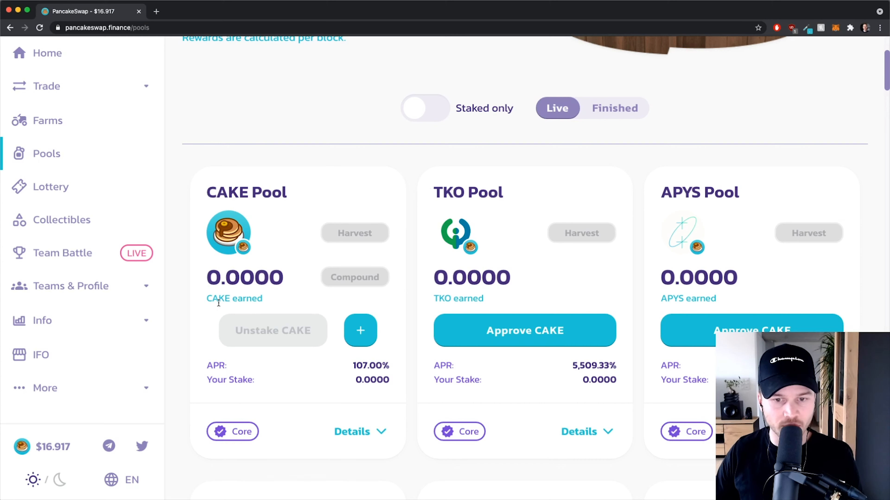
scroll(631, 71, "down", 2)
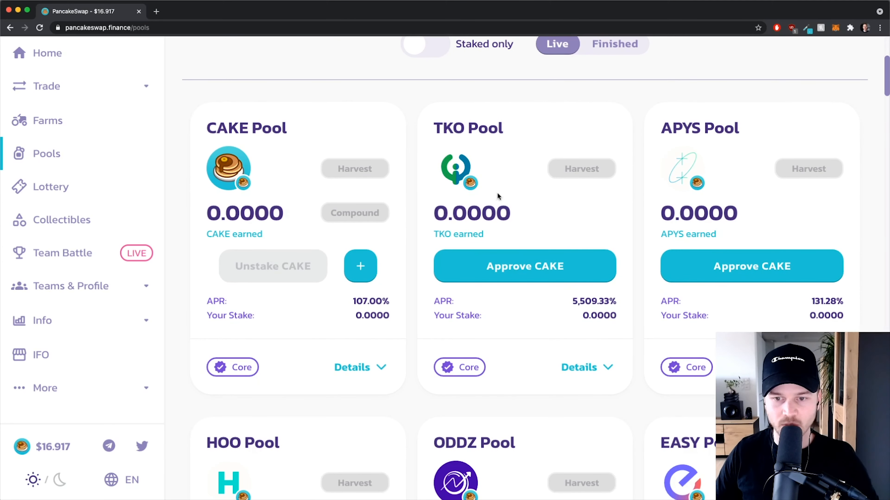
scroll(379, 224, "up", 2)
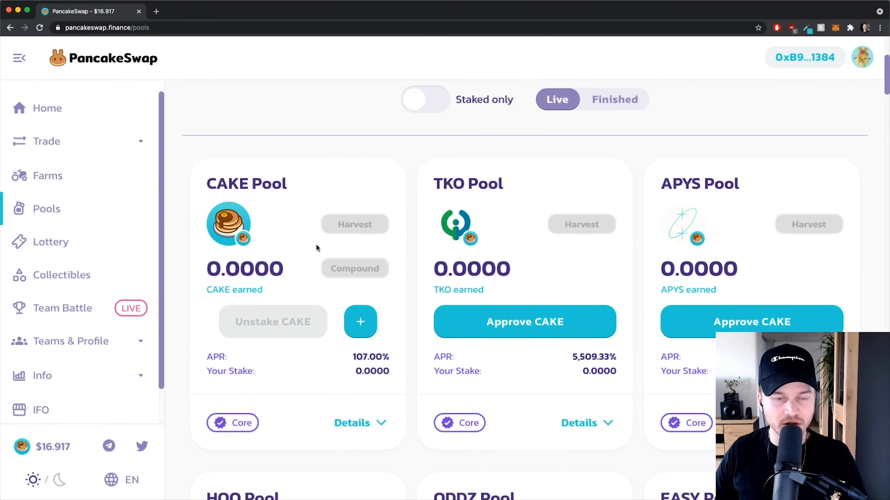
left_click_drag(210, 182, 310, 187)
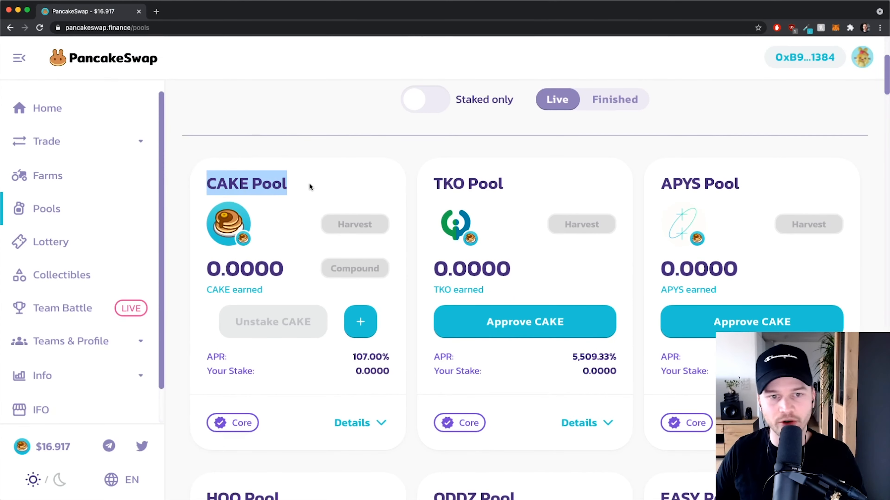
left_click(360, 136)
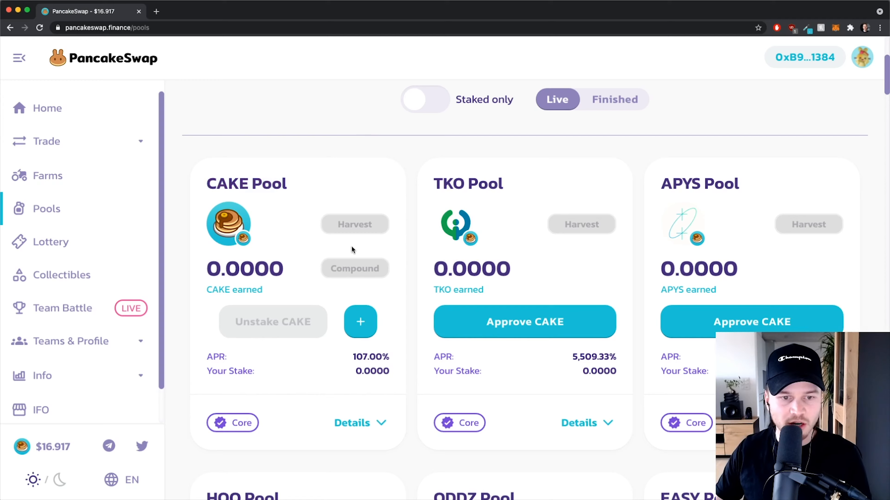
scroll(351, 246, "down", 4)
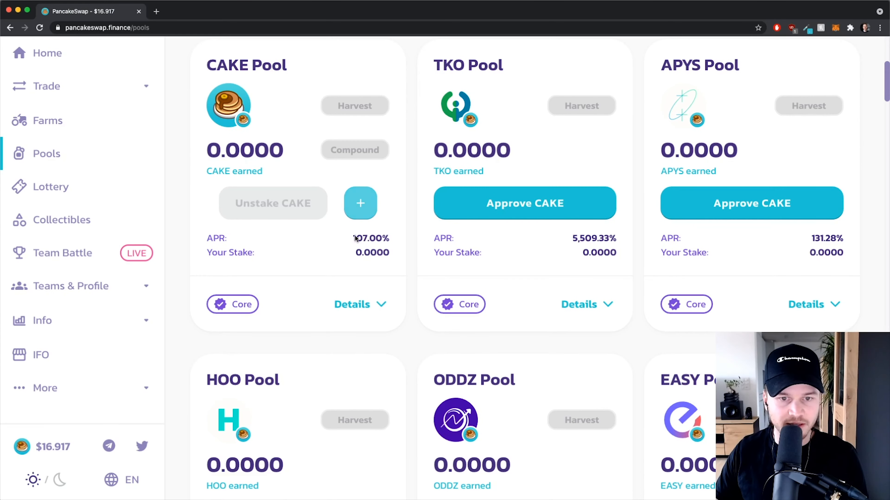
Start a deposit in the CAKE Pool with the maximum available amount of 1.336888260821217588 CAKE.
left_click(360, 203)
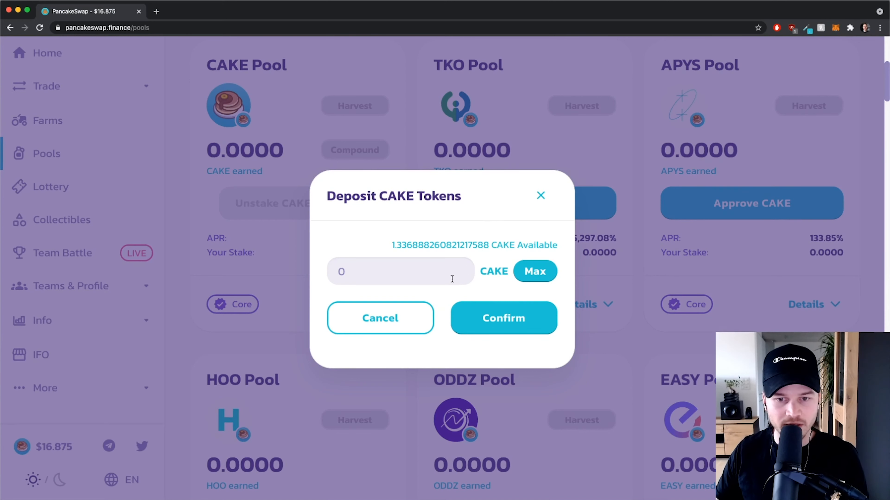
left_click(532, 271)
mouse_move(341, 272)
left_mouse_down()
mouse_move(461, 271)
mouse_move(334, 271)
left_mouse_up()
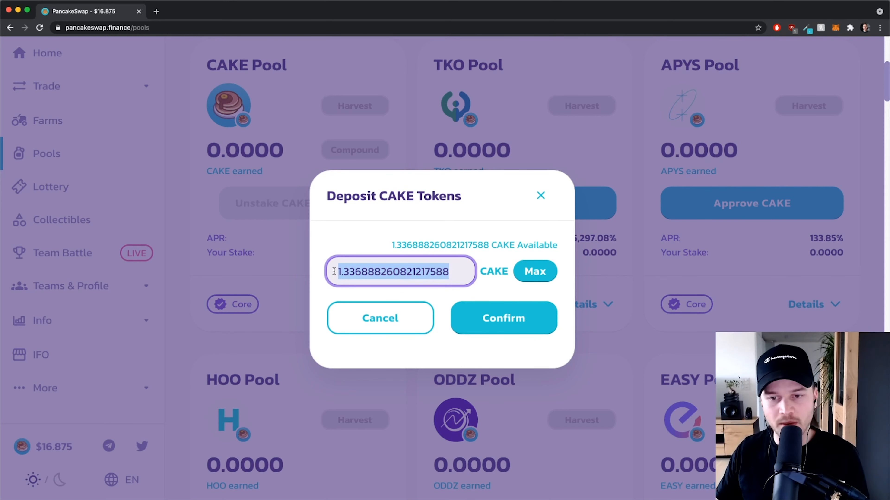
left_click(374, 263)
left_click_drag(335, 272, 375, 267)
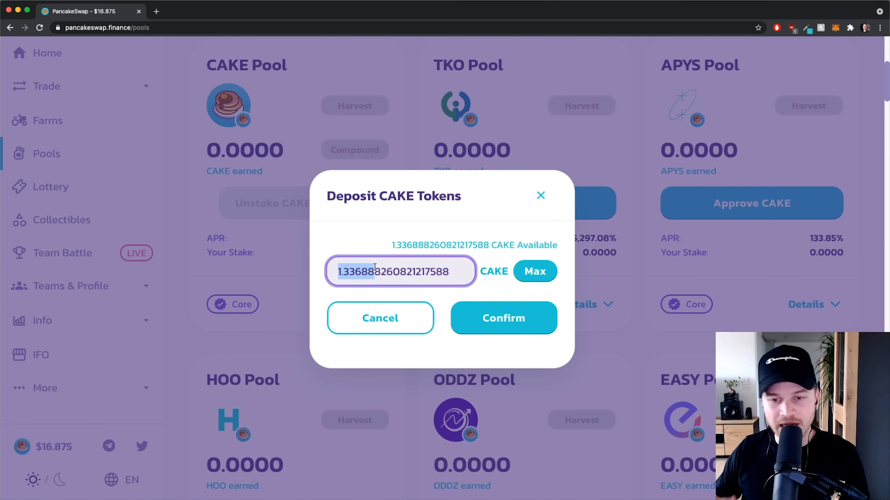
left_click(444, 225)
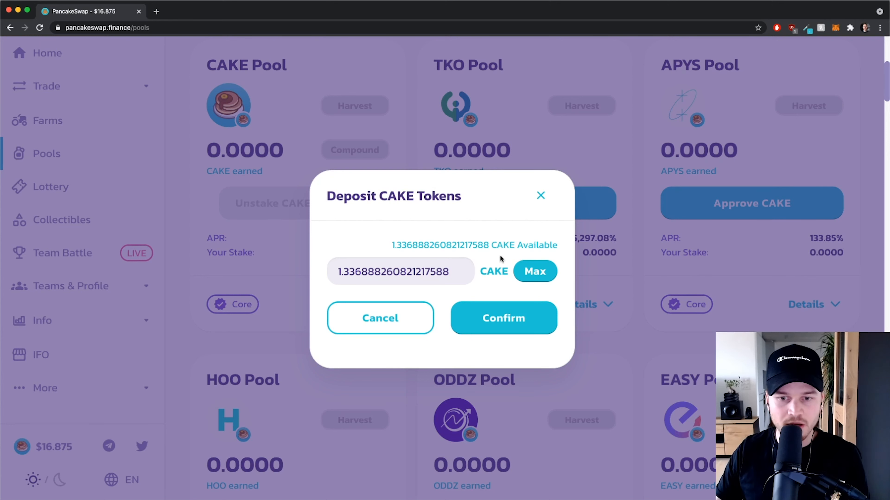
left_click_drag(339, 272, 456, 276)
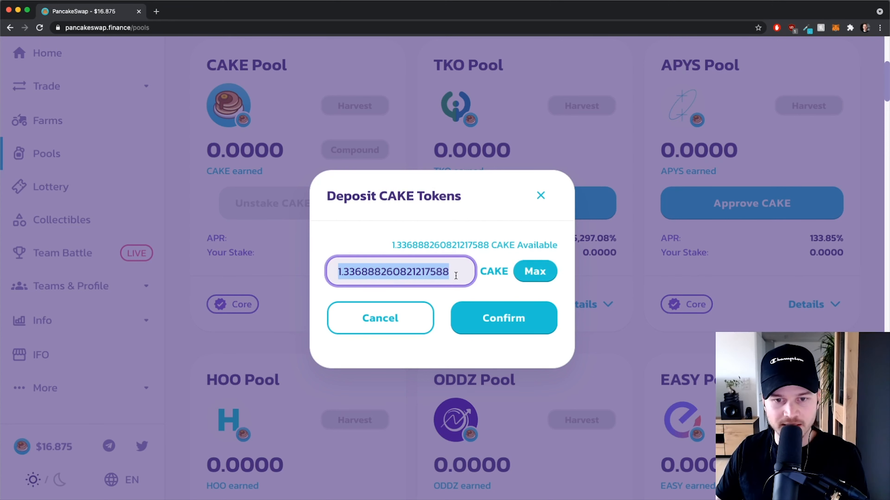
Confirm the CAKE deposit and approve its transaction in MetaMask.
left_click(491, 318)
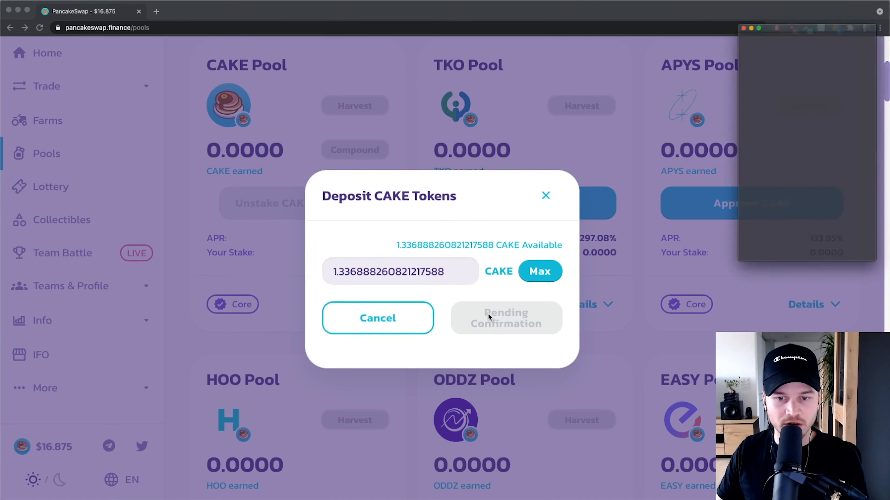
scroll(844, 147, "down", 5)
left_click(847, 252)
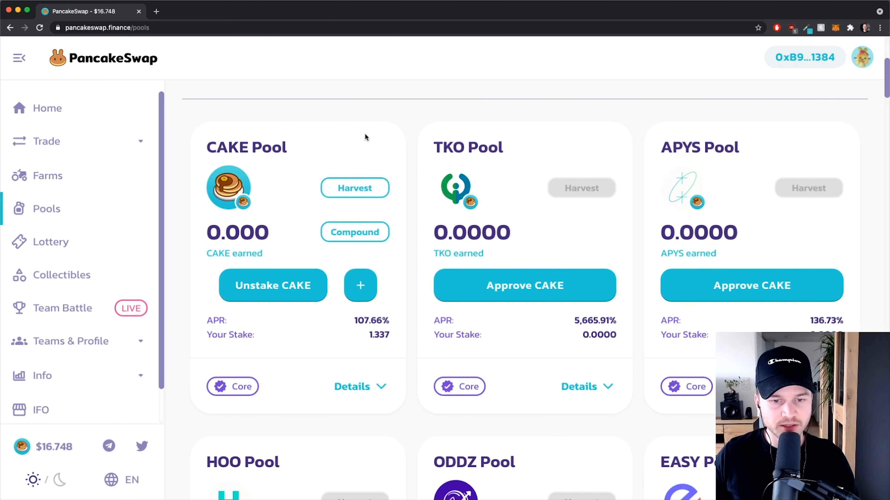
Examine the CAKE Pool's staked amount, APR, earned CAKE and its harvest and compound options.
scroll(364, 291, "down", 3)
scroll(359, 272, "up", 5)
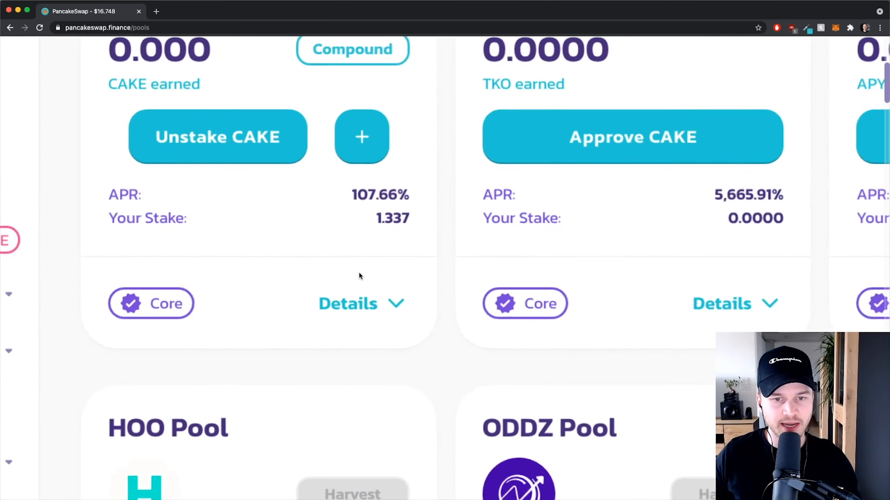
left_click_drag(379, 201, 445, 195)
scroll(361, 219, "down", 2)
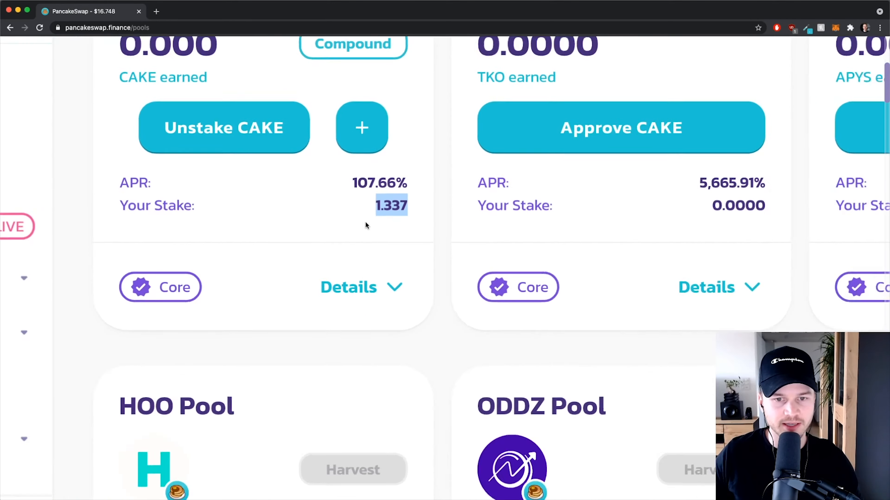
scroll(333, 256, "down", 2)
scroll(299, 305, "up", 6)
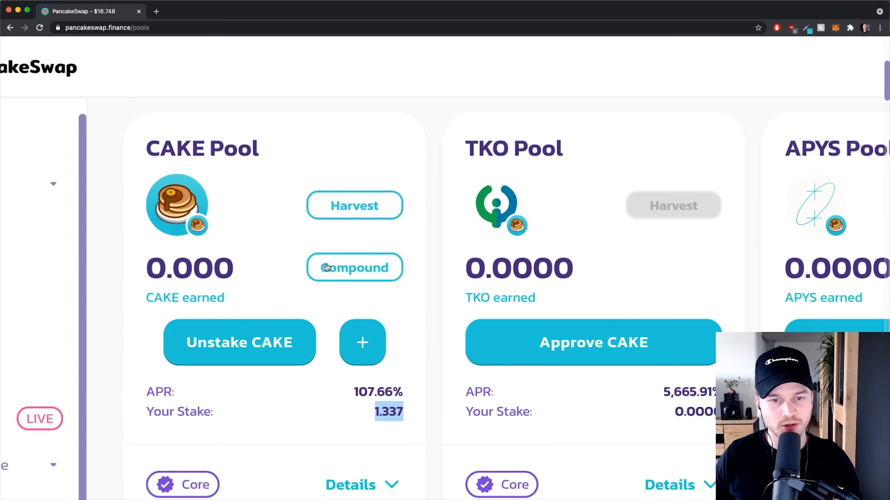
Review the CAKE earned in the CAKE Pool alongside its options for harvesting or compounding the reward.
scroll(308, 261, "down", 2)
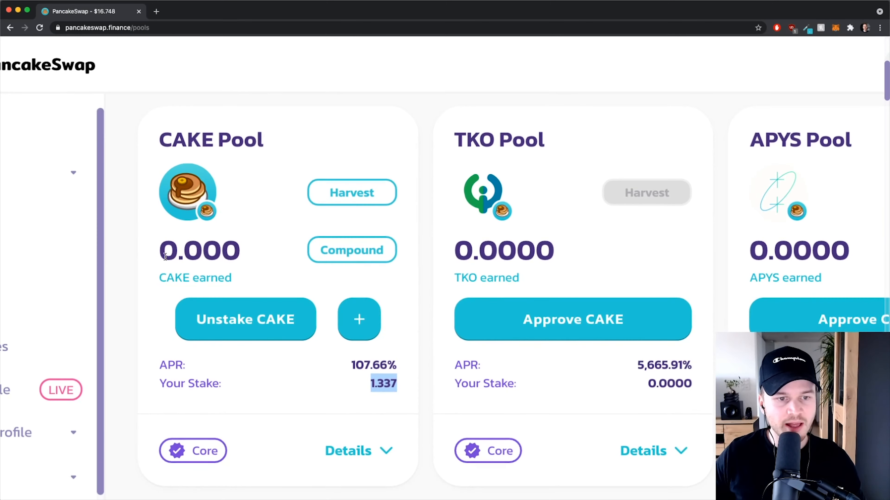
scroll(160, 251, "up", 3)
left_click_drag(159, 251, 232, 250)
scroll(259, 252, "down", 3)
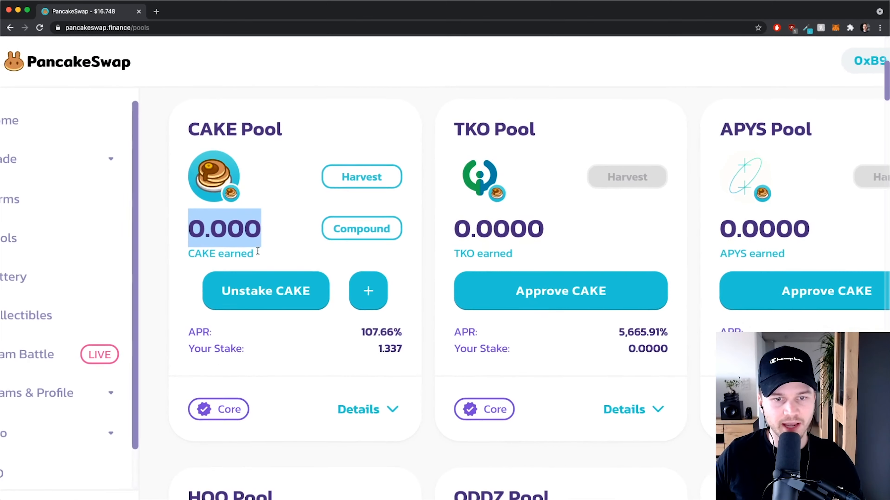
left_click(260, 253)
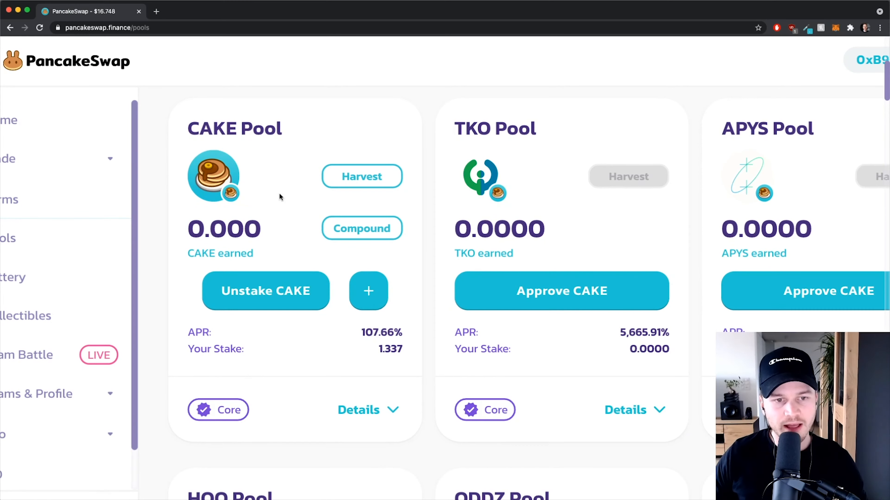
scroll(275, 192, "up", 3)
scroll(378, 190, "down", 1)
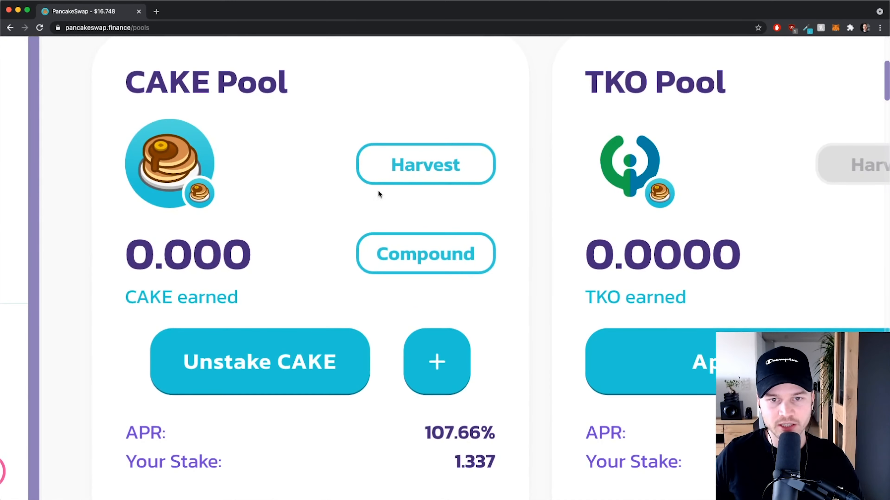
scroll(417, 176, "down", 3)
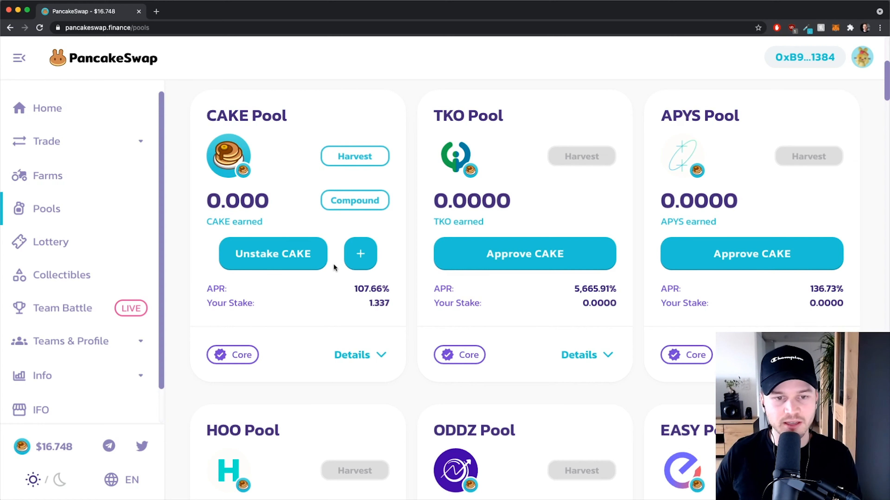
scroll(332, 267, "up", 2)
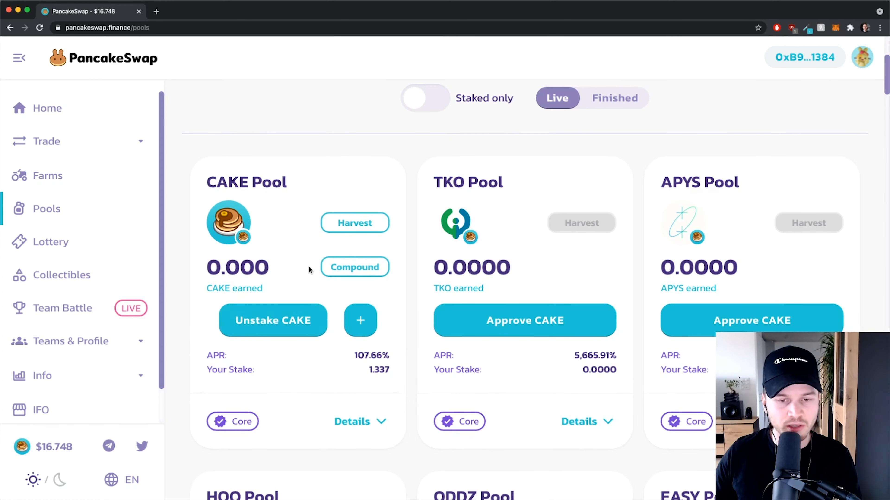
Unstake the maximum 1.336888260821217588 CAKE from the CAKE Pool, confirm the transaction in MetaMask, and check the pool's remaining stake.
scroll(308, 266, "down", 2)
left_click(253, 244)
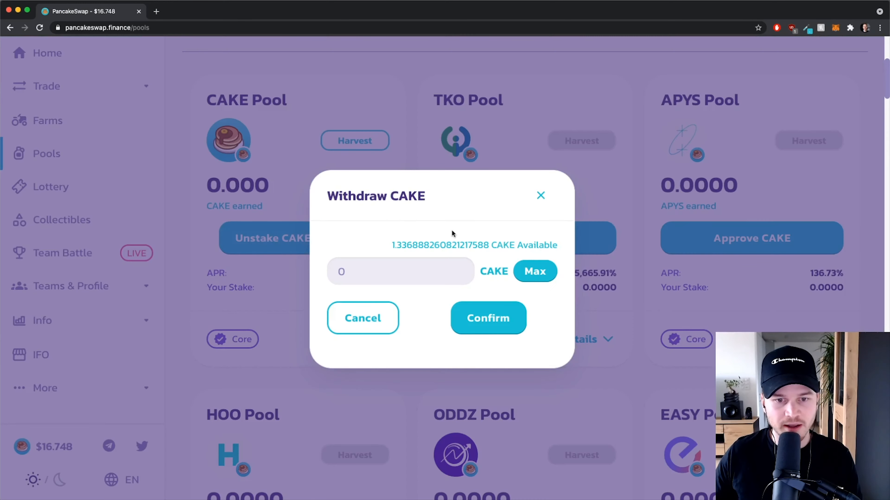
left_click(542, 277)
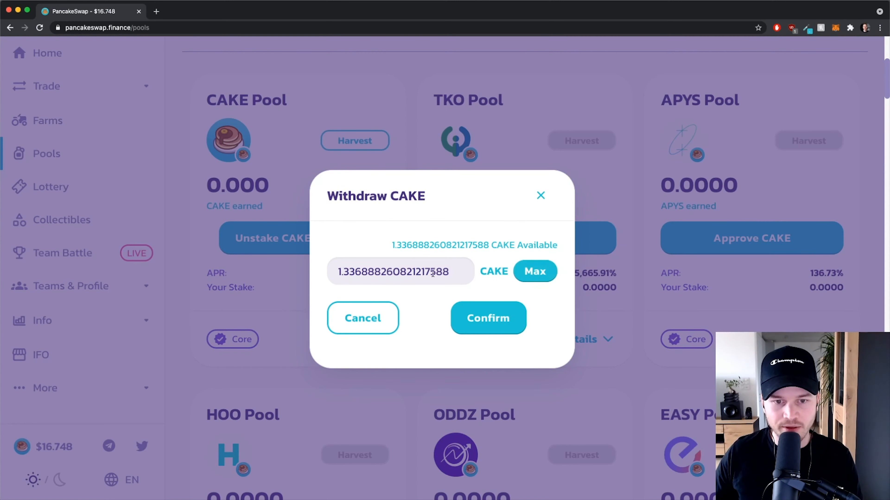
left_click(488, 317)
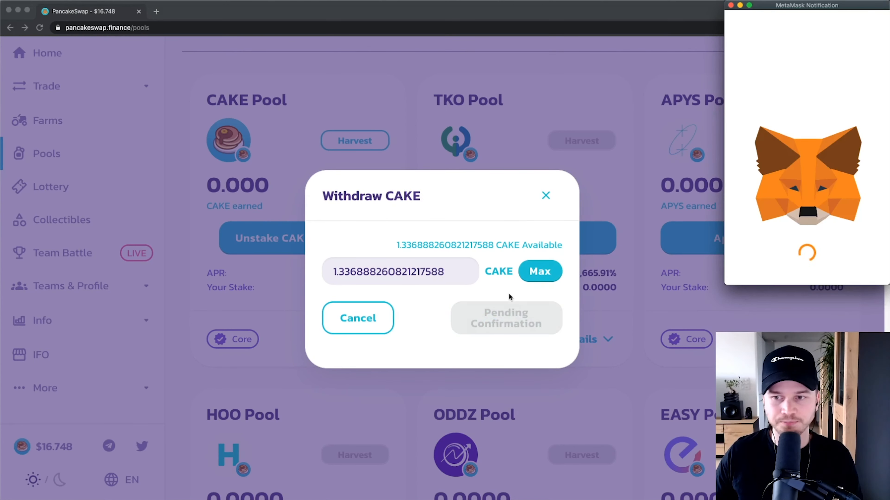
scroll(765, 150, "down", 5)
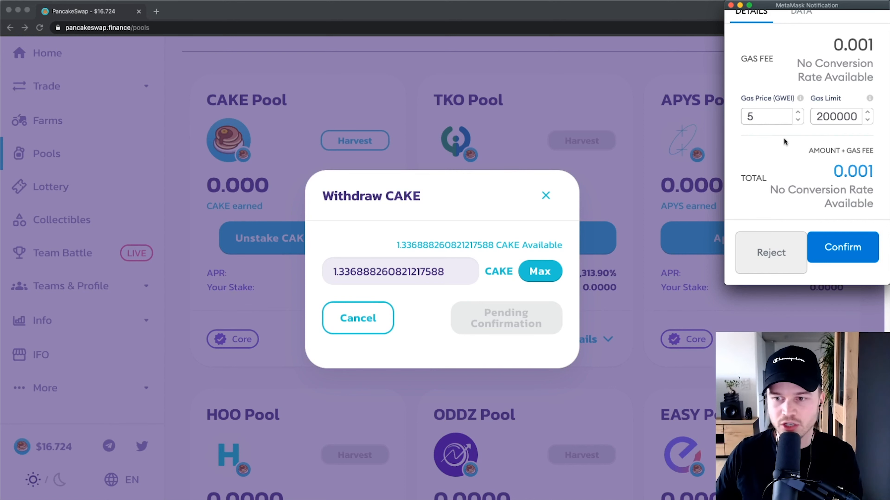
left_click(848, 237)
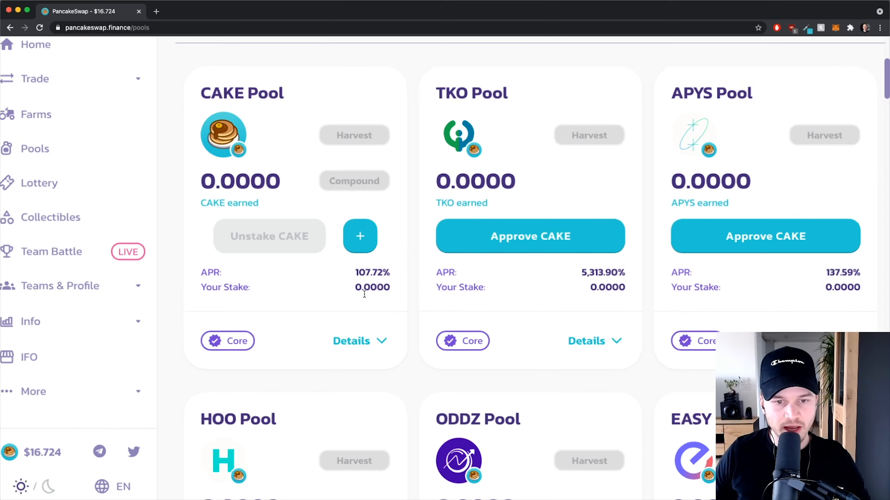
scroll(364, 294, "up", 5)
left_click_drag(351, 285, 418, 283)
scroll(401, 286, "down", 5)
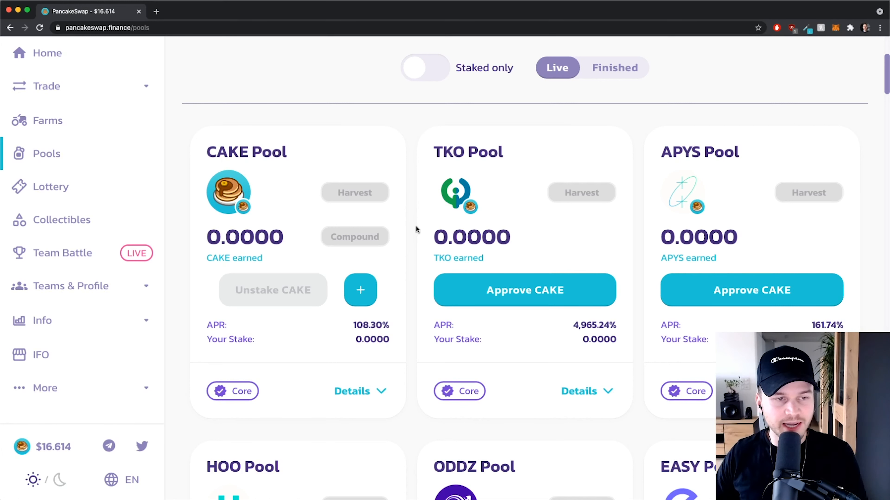
Show the CAKE-BNB farm's details on the Farms page and check its earned CAKE and dollar value.
scroll(416, 225, "up", 4)
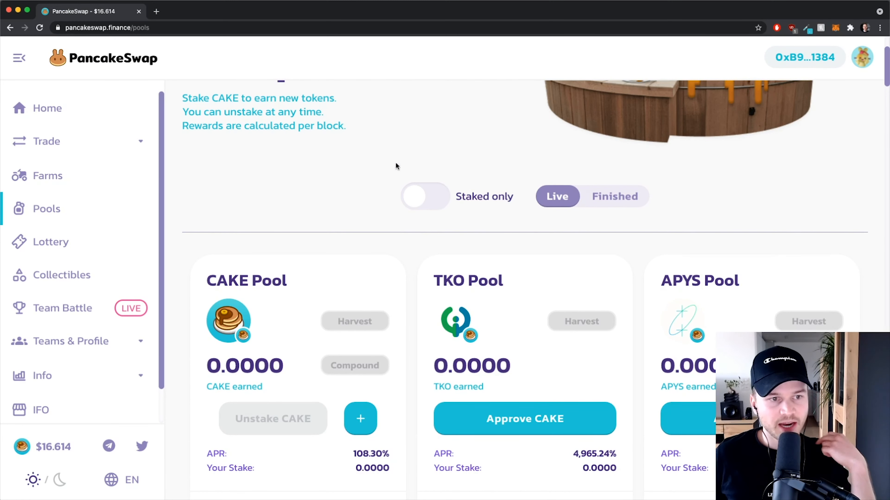
left_click(54, 181)
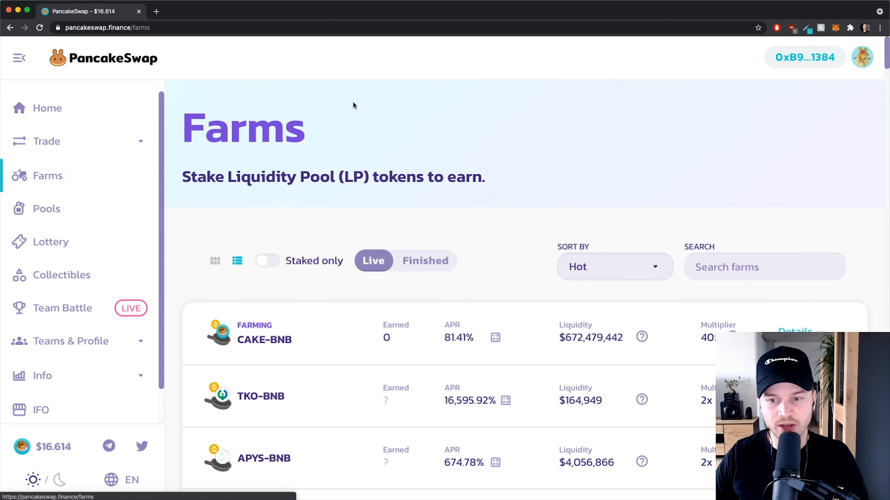
scroll(423, 208, "down", 3)
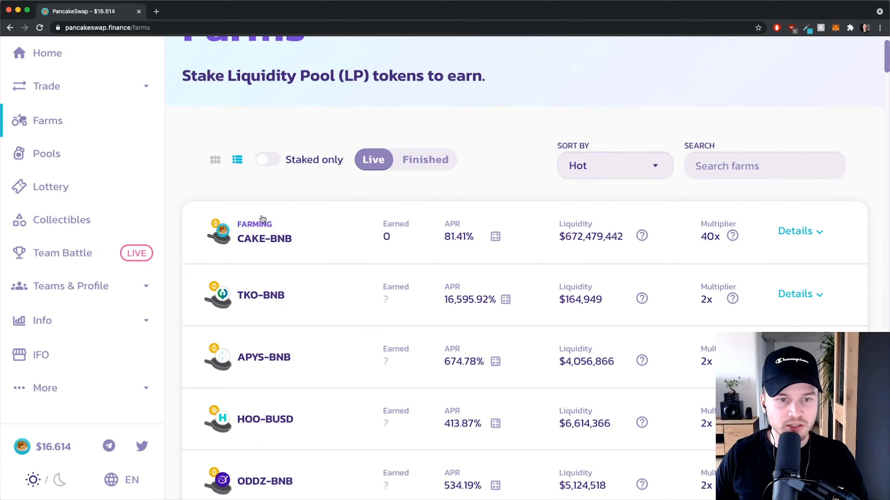
scroll(273, 218, "up", 5)
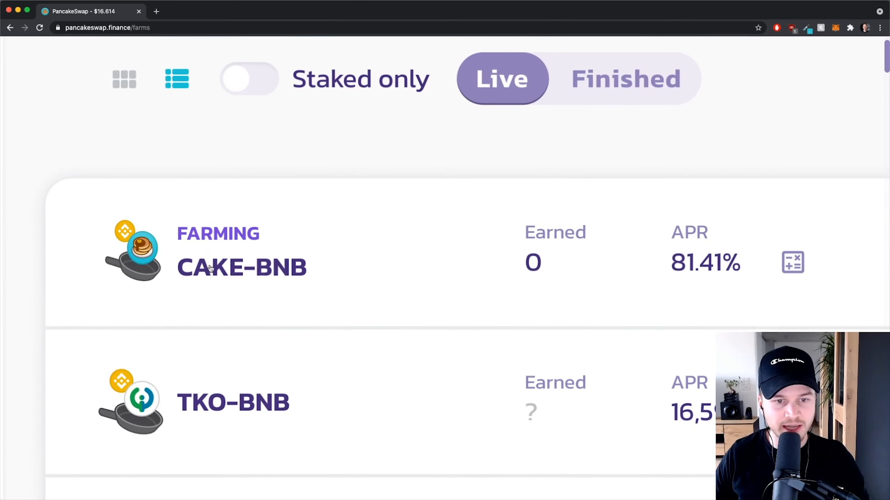
scroll(212, 253, "down", 5)
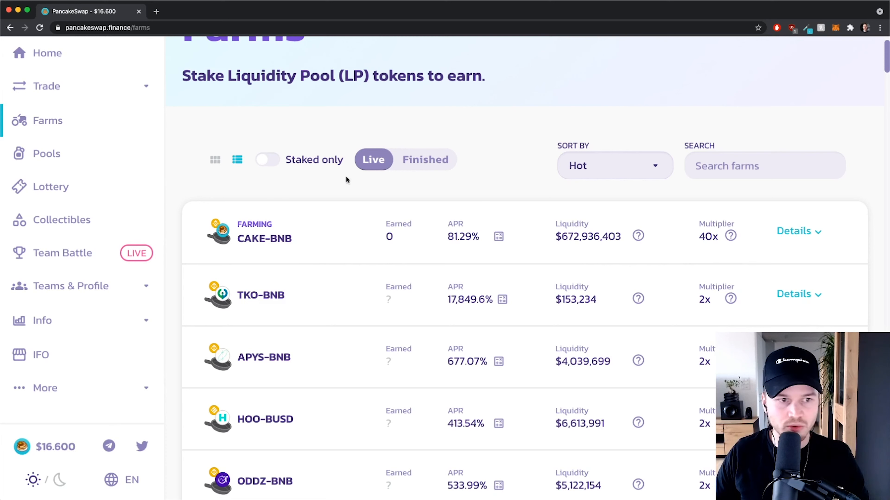
left_click(799, 232)
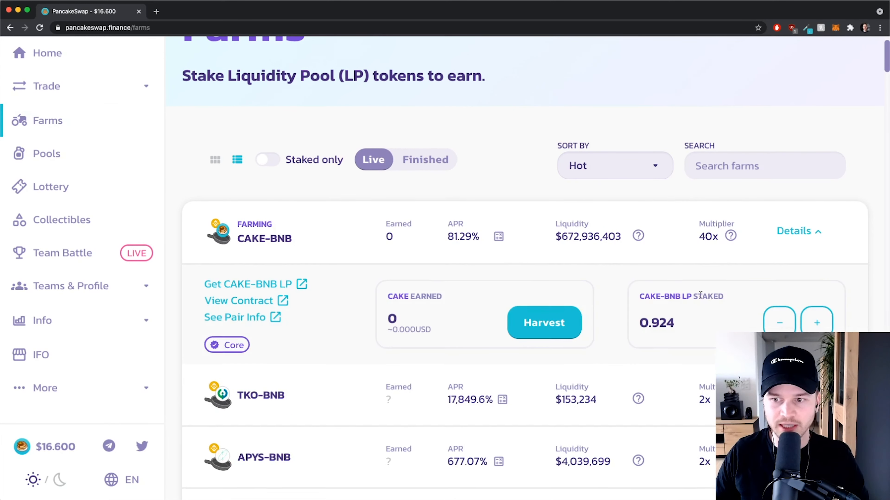
scroll(344, 234, "down", 2)
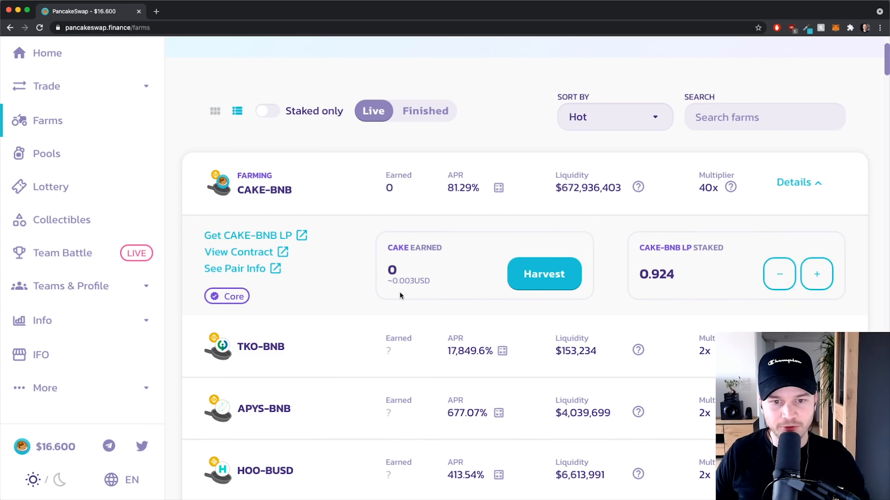
scroll(399, 291, "up", 5)
left_click_drag(380, 267, 485, 267)
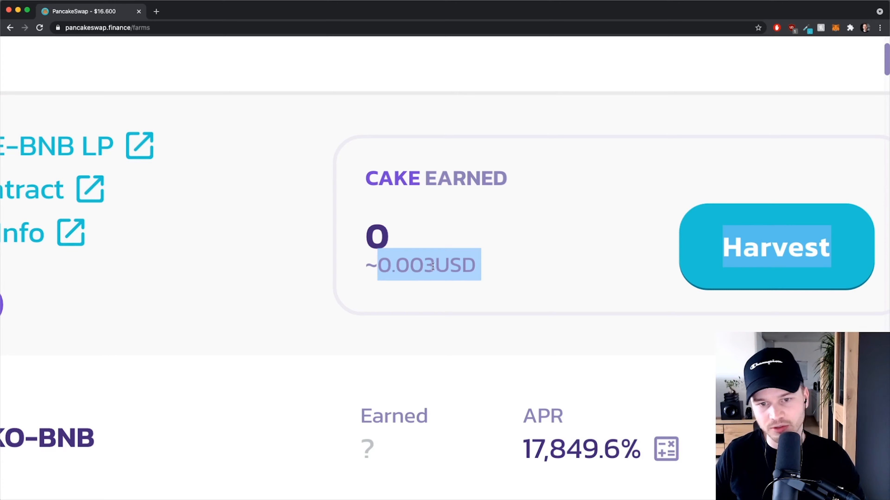
scroll(478, 277, "down", 5)
left_click(484, 266)
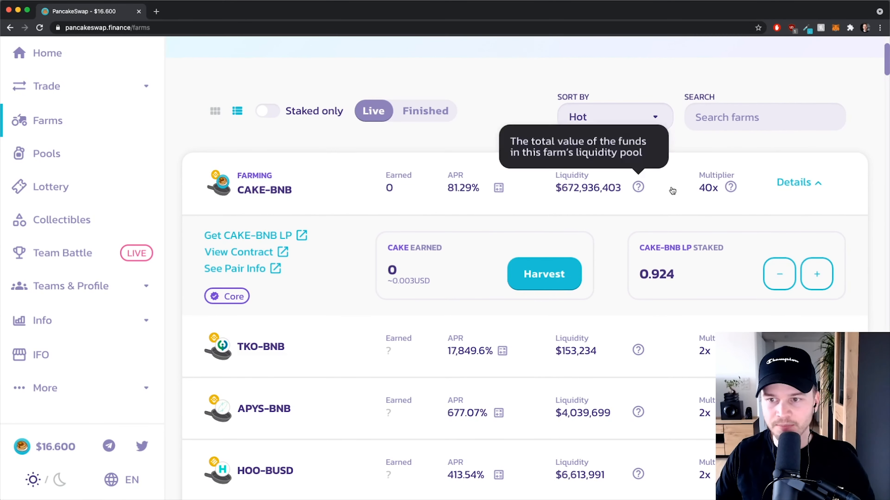
Unstake the maximum 0.92366617948491507 CAKE-BNB LP tokens from the farm and confirm the transaction in MetaMask.
left_click(776, 277)
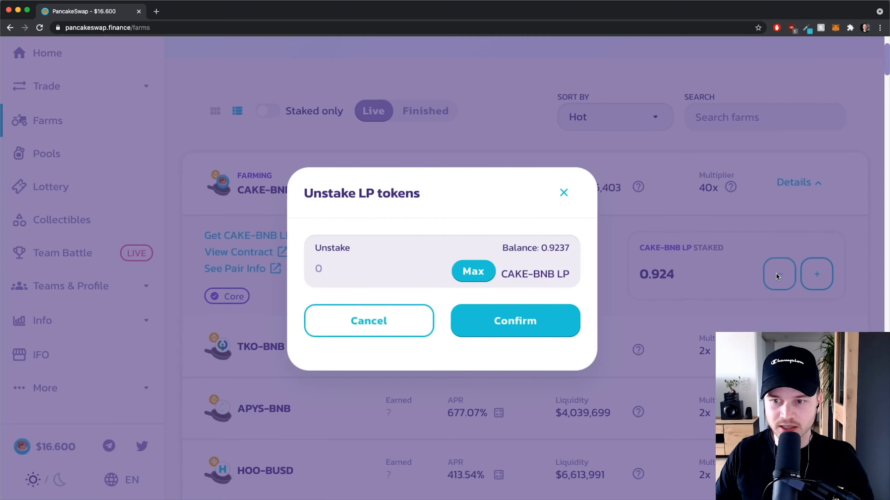
left_click(475, 272)
left_click(469, 321)
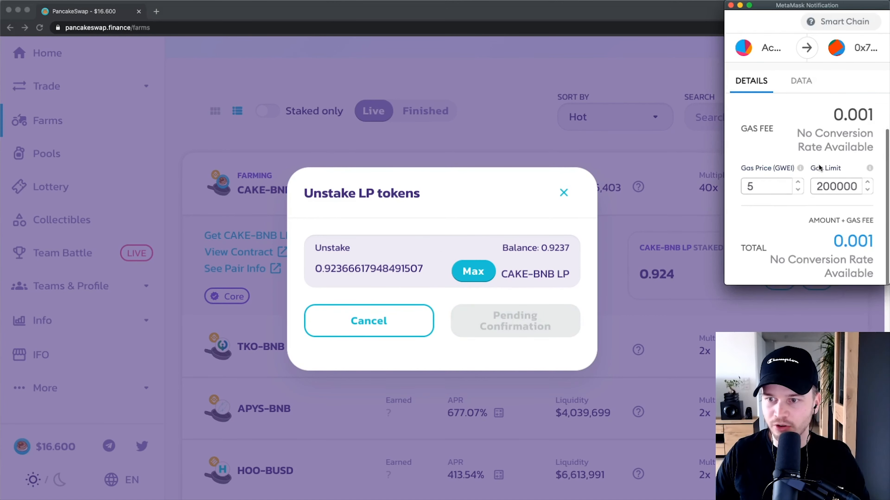
scroll(805, 210, "down", 3)
left_click(816, 248)
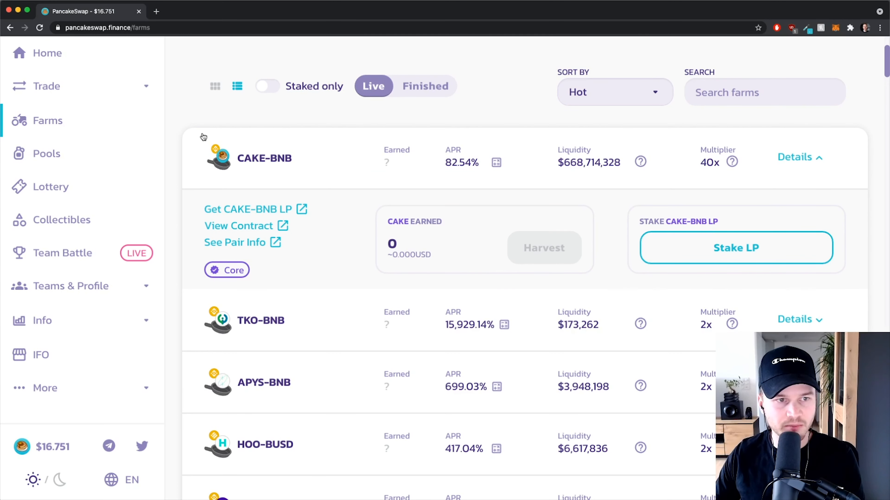
Go to the Liquidity page and expand the CAKE/BNB position to check its pooled amounts.
scroll(183, 142, "up", 2)
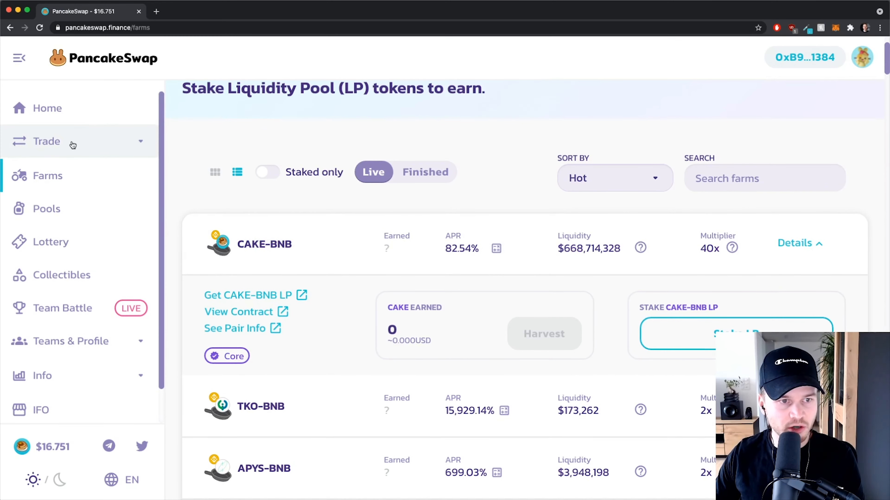
left_click(72, 141)
left_click(51, 207)
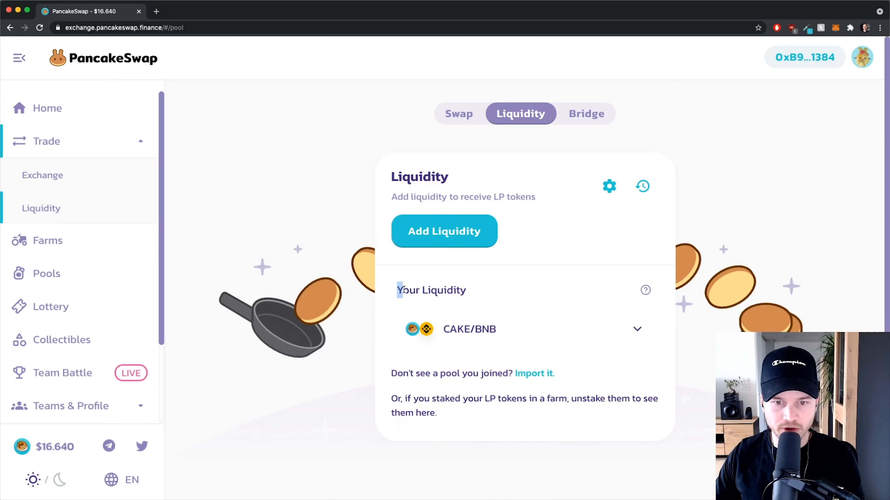
left_click_drag(397, 290, 475, 292)
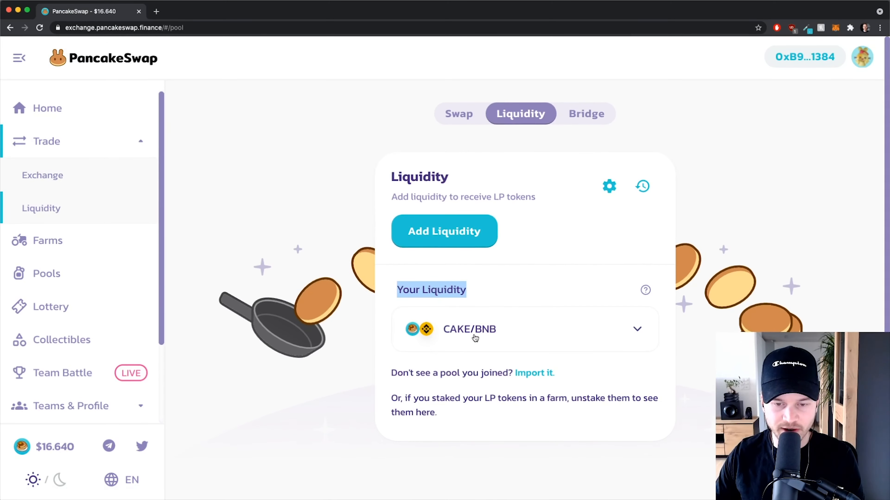
left_click(623, 331)
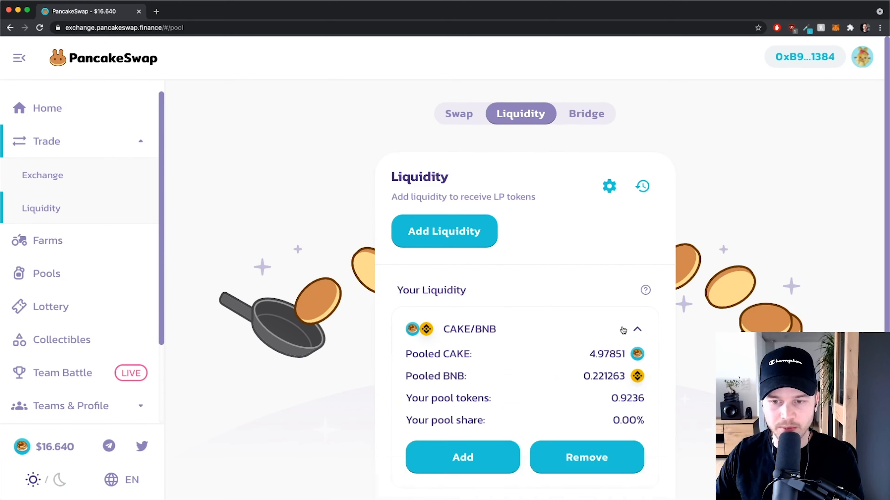
scroll(646, 324, "down", 4)
scroll(652, 217, "down", 1)
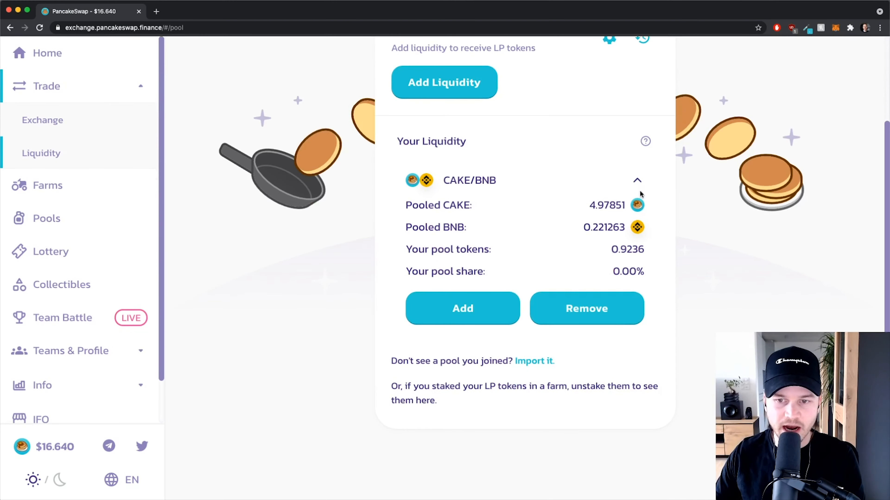
Start removing the CAKE/BNB liquidity and set the removal amount to 100%.
left_click(588, 310)
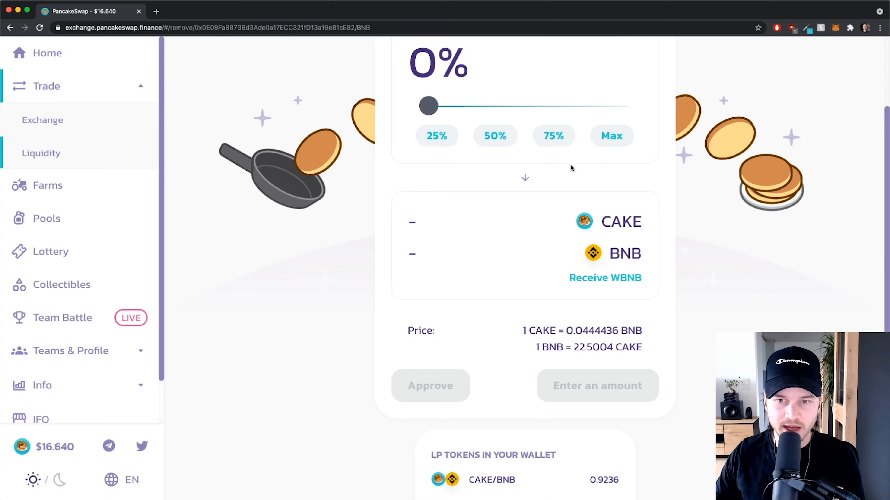
scroll(595, 211, "up", 3)
left_click(622, 258)
scroll(666, 310, "down", 3)
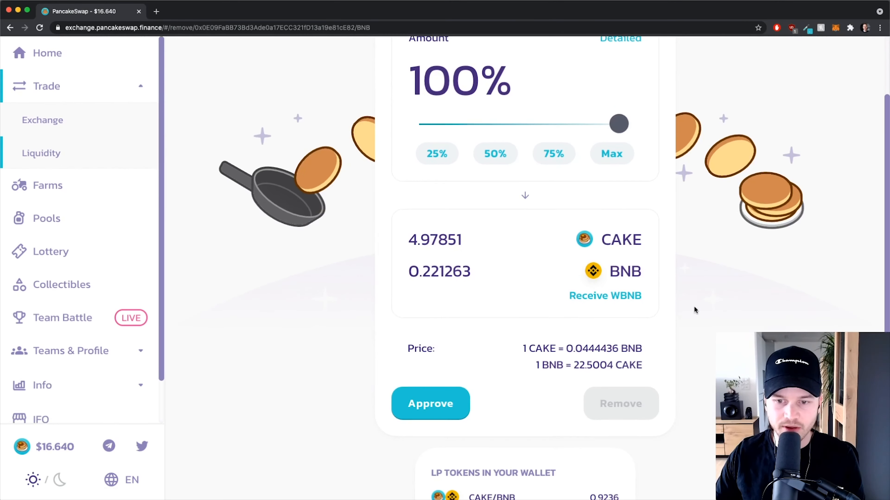
scroll(714, 291, "down", 4)
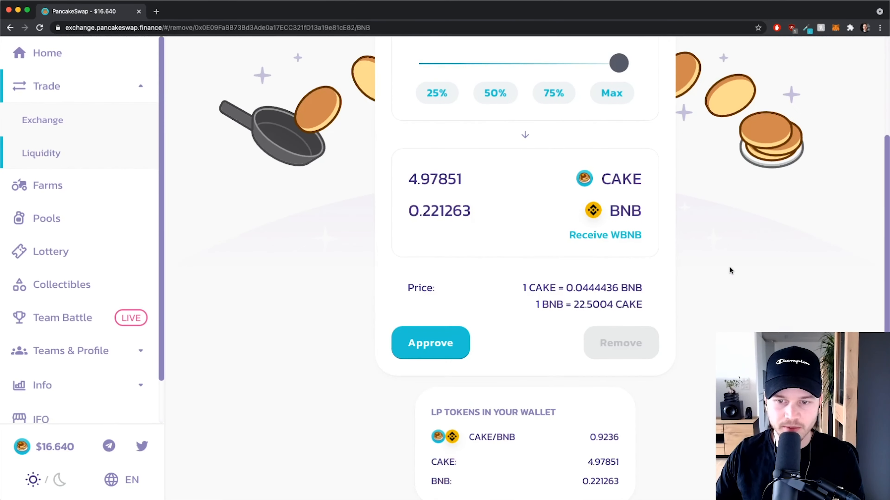
Approve the CAKE/BNB liquidity removal and sign its signature request in MetaMask.
left_click(448, 341)
scroll(840, 158, "down", 5)
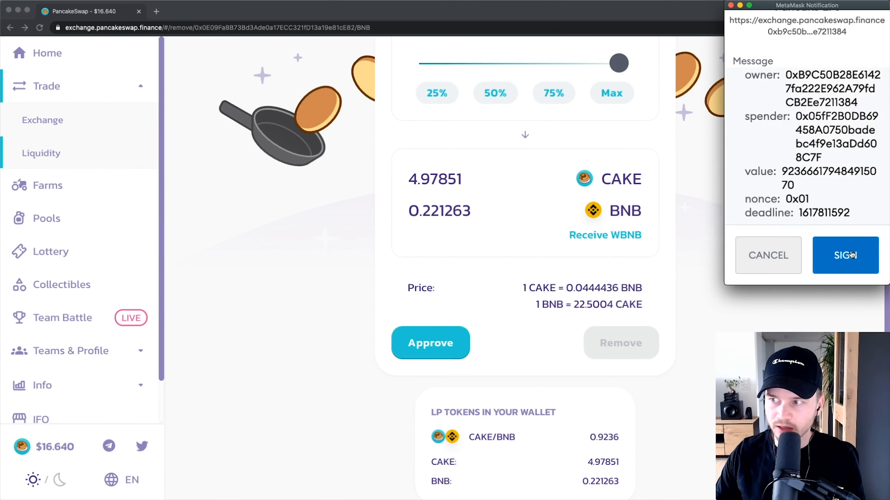
left_click(851, 255)
scroll(809, 175, "up", 5)
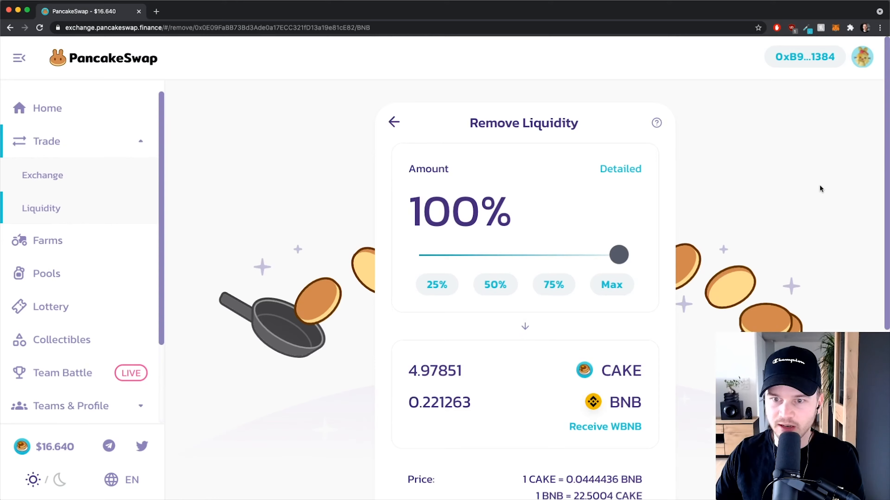
scroll(798, 199, "down", 6)
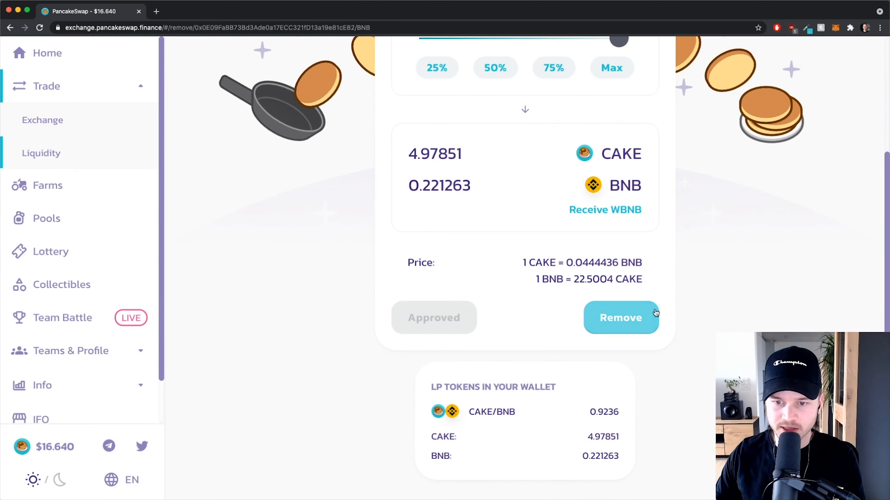
Remove the full CAKE/BNB liquidity position, confirm the transaction in MetaMask, and close the submission notice.
left_click(607, 321)
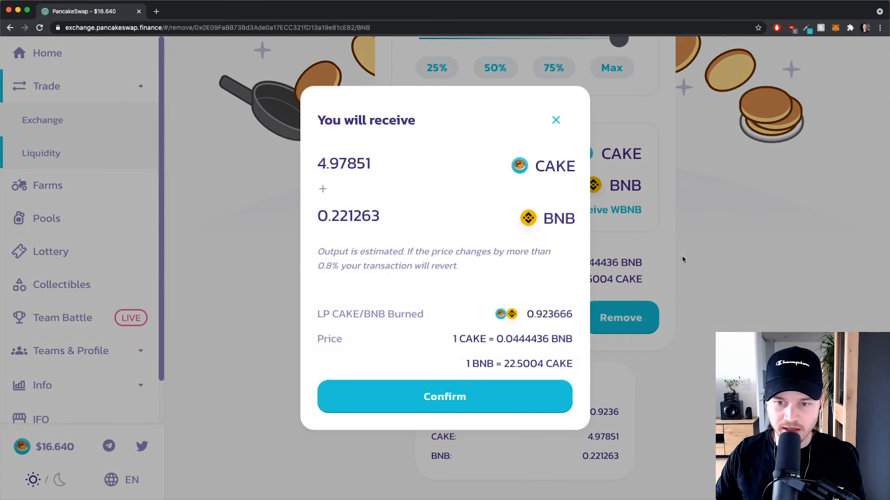
left_click(451, 401)
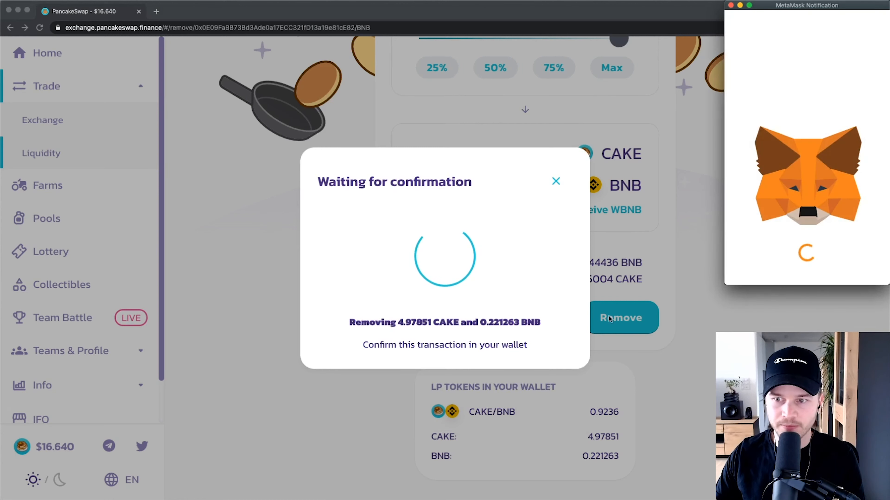
scroll(744, 214, "down", 3)
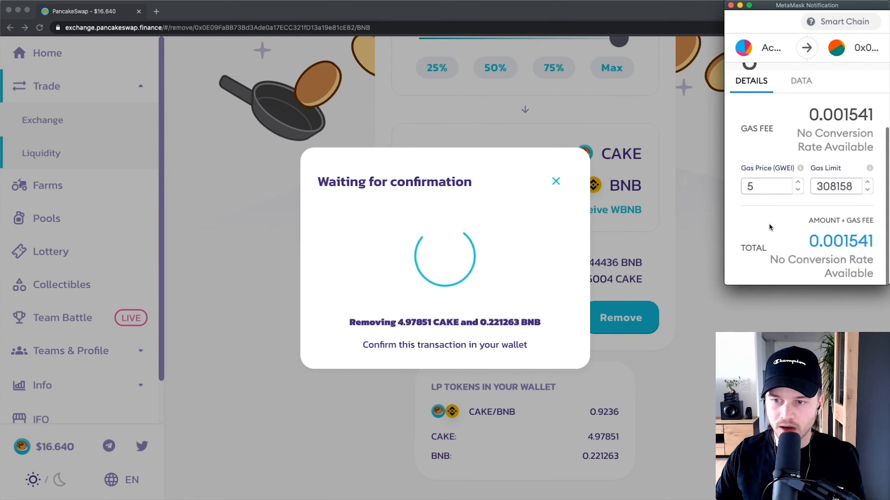
scroll(768, 225, "down", 2)
left_click(843, 247)
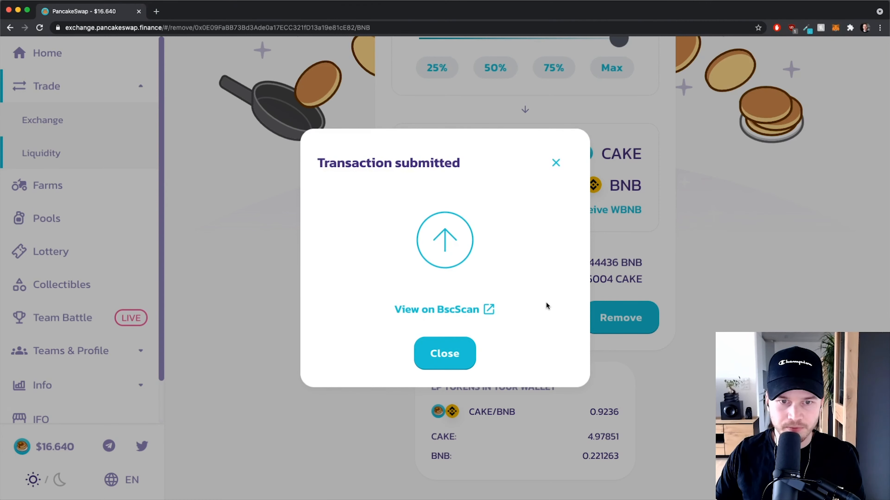
left_click_drag(321, 165, 484, 159)
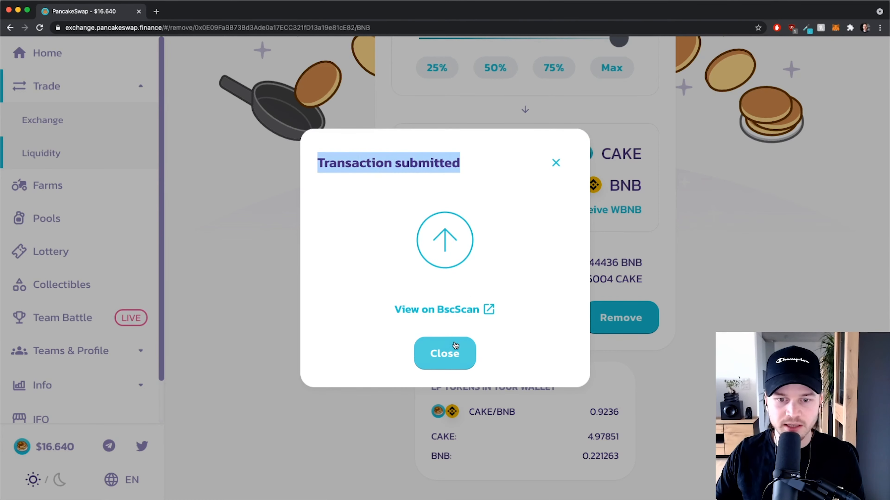
left_click(451, 350)
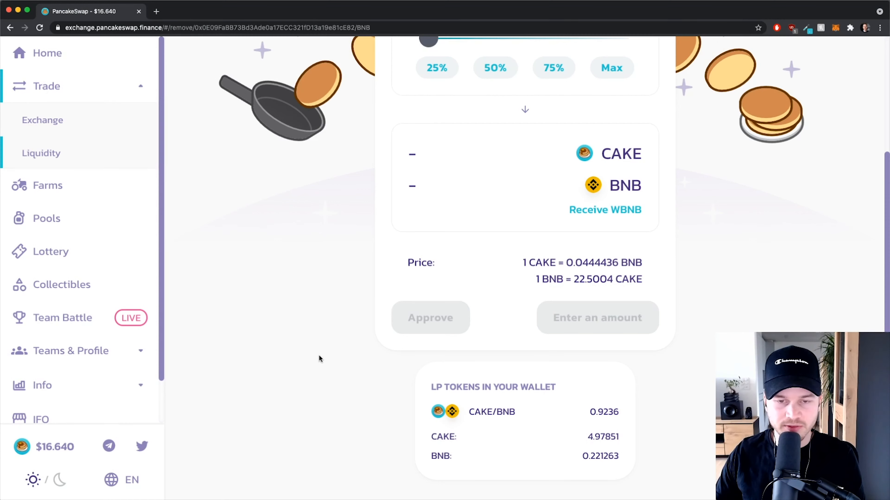
Check the wallet's BNB and CAKE balances in MetaMask after the liquidity removal.
scroll(341, 336, "up", 6)
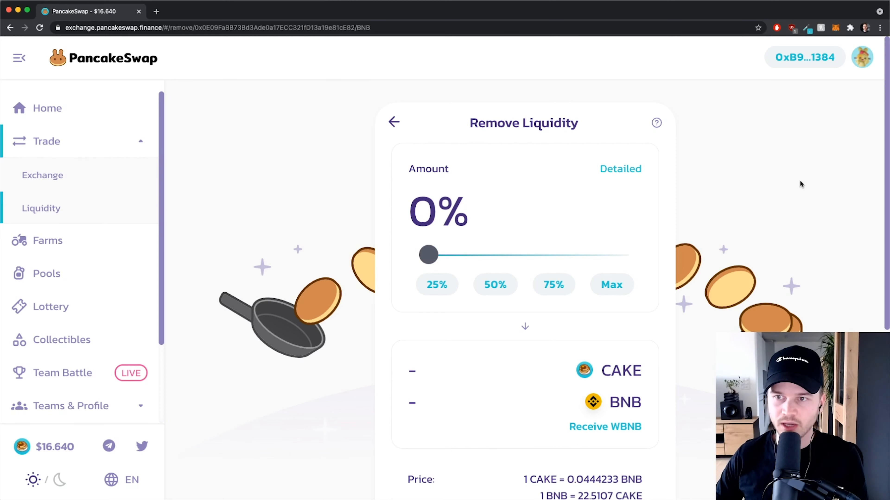
left_click(836, 28)
scroll(768, 167, "down", 1)
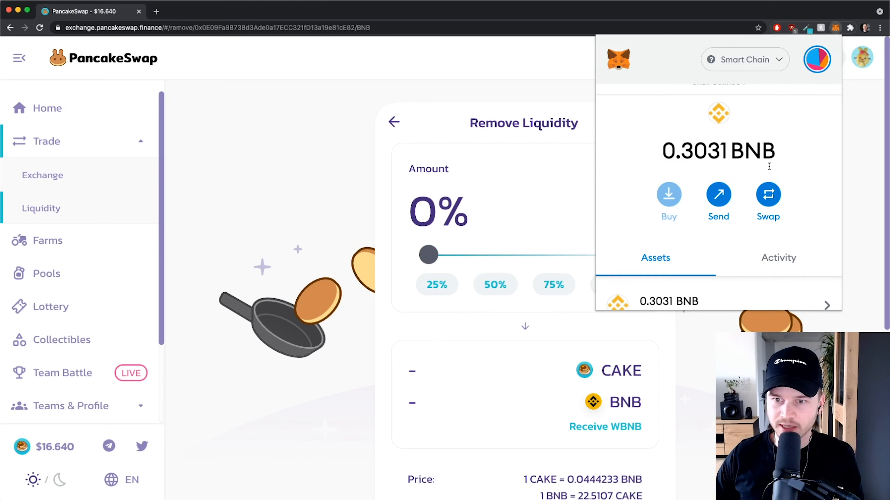
scroll(687, 153, "down", 3)
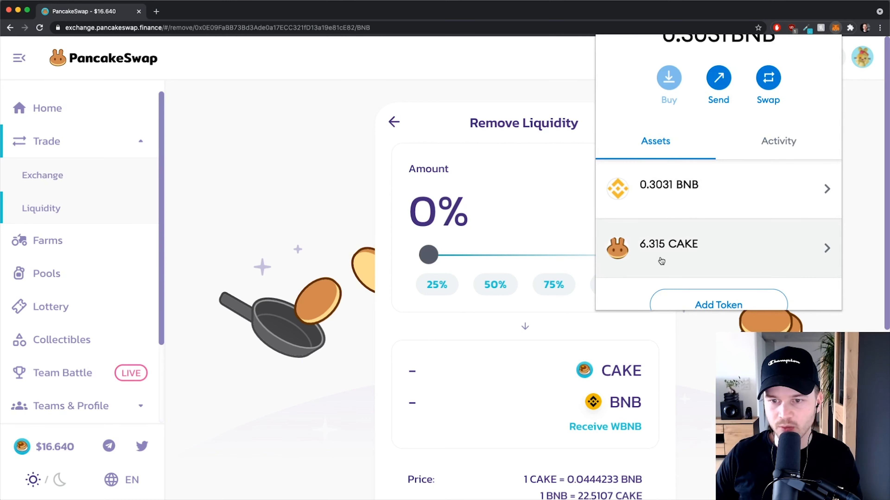
scroll(662, 260, "down", 1)
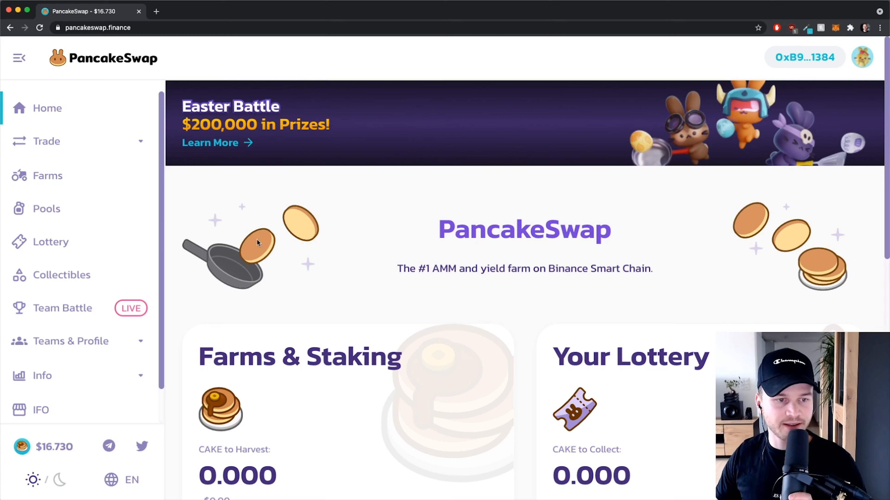
Go to the Lottery page and review the next draw, how the lottery works and the latest winning numbers.
left_click(43, 252)
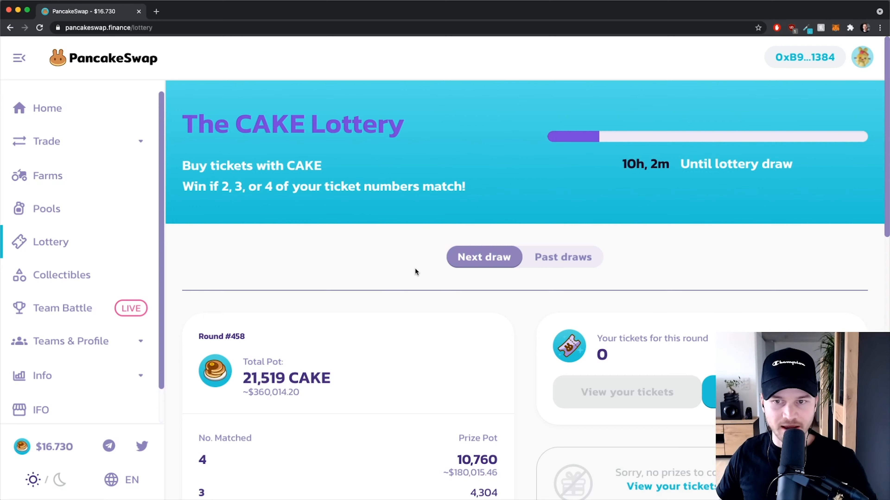
scroll(452, 258, "down", 5)
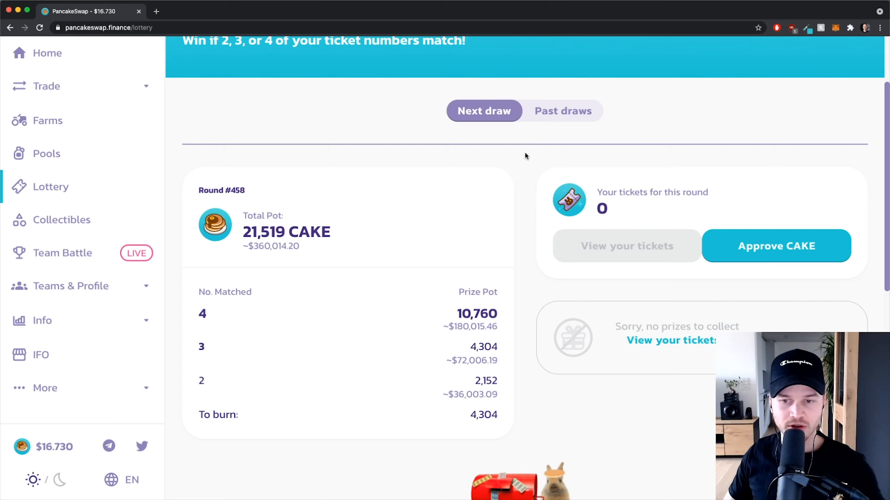
scroll(556, 174, "down", 12)
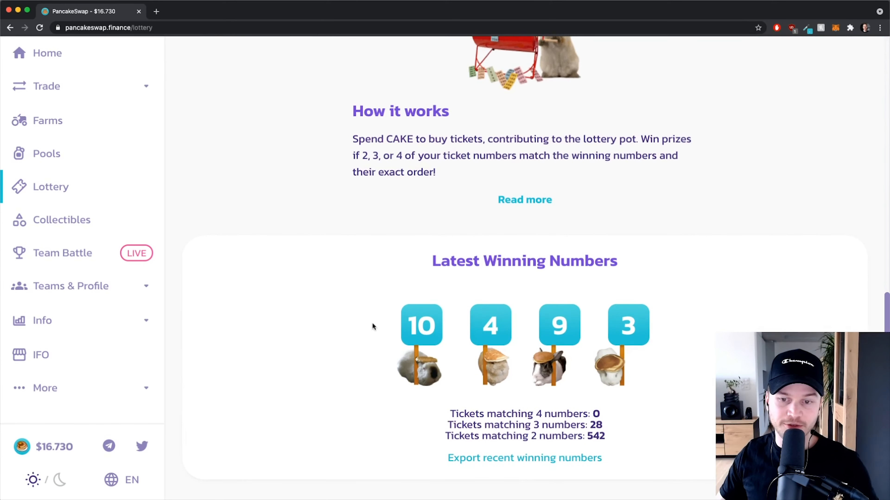
scroll(483, 342, "up", 9)
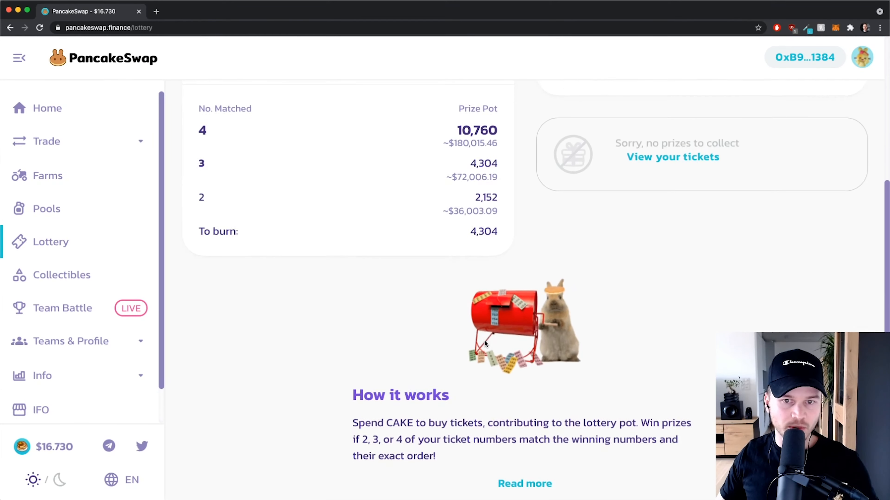
scroll(485, 340, "up", 1)
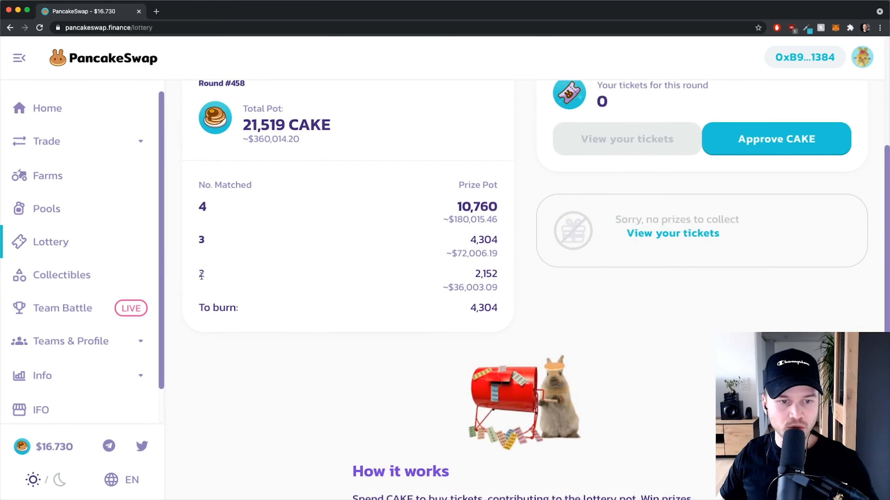
Examine the current lottery round's number, total pot and number-matching tiers up close.
scroll(201, 275, "up", 5)
left_click_drag(191, 274, 458, 269)
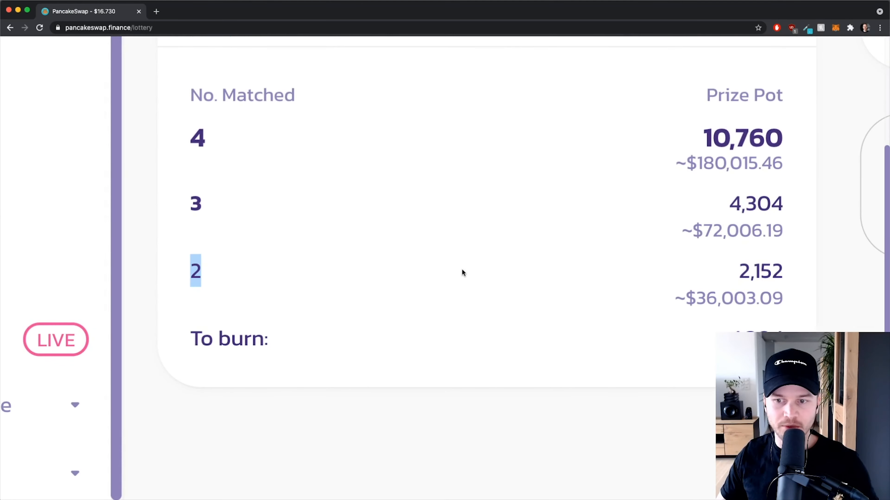
scroll(462, 272, "down", 5)
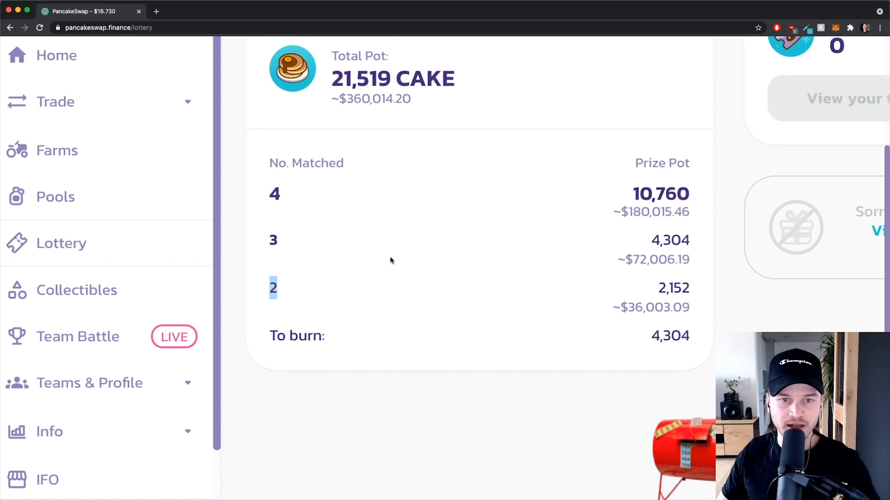
scroll(403, 227, "up", 3)
left_click_drag(310, 123, 351, 125)
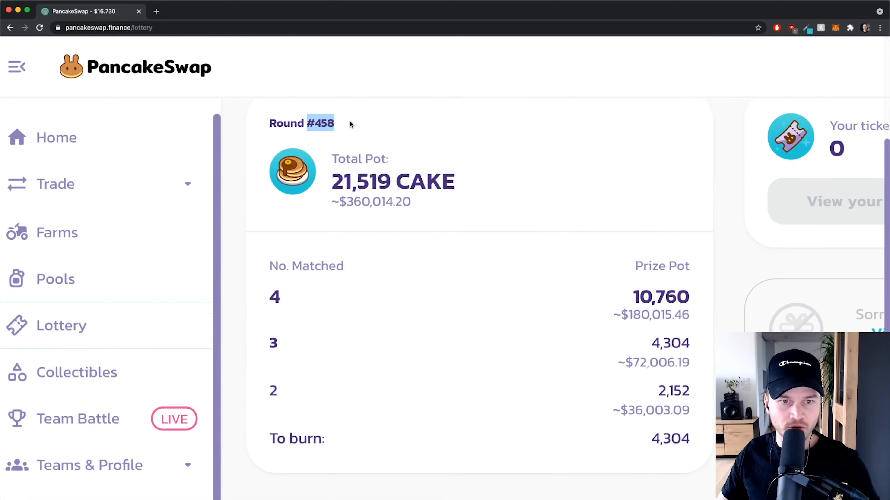
scroll(705, 358, "down", 2)
left_click(705, 359)
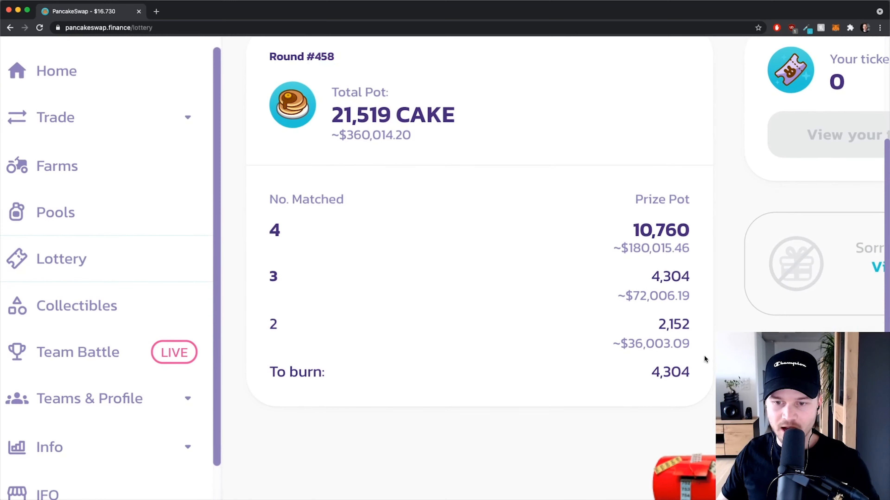
Examine the prize pot for matching two numbers, and look over the ticket section and draw countdown.
scroll(661, 343, "up", 5)
left_click_drag(657, 314, 678, 315)
left_click(717, 316)
scroll(700, 313, "down", 1)
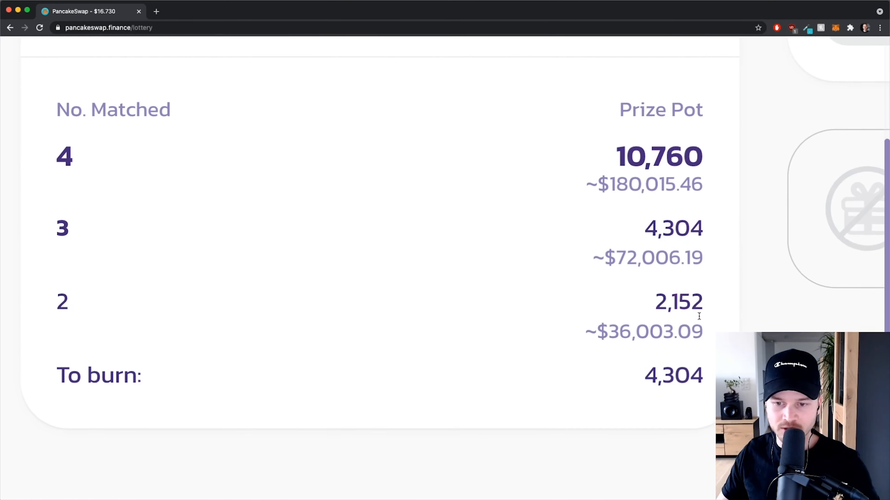
left_click_drag(607, 327, 704, 333)
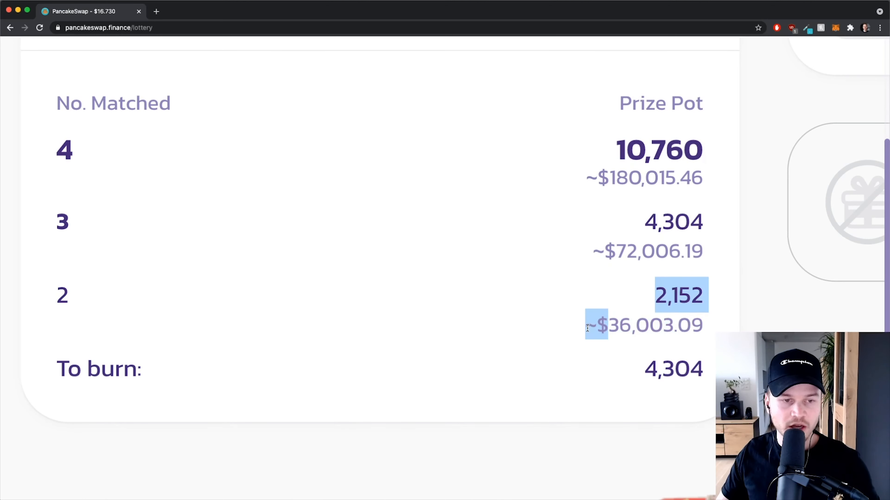
key("super+0")
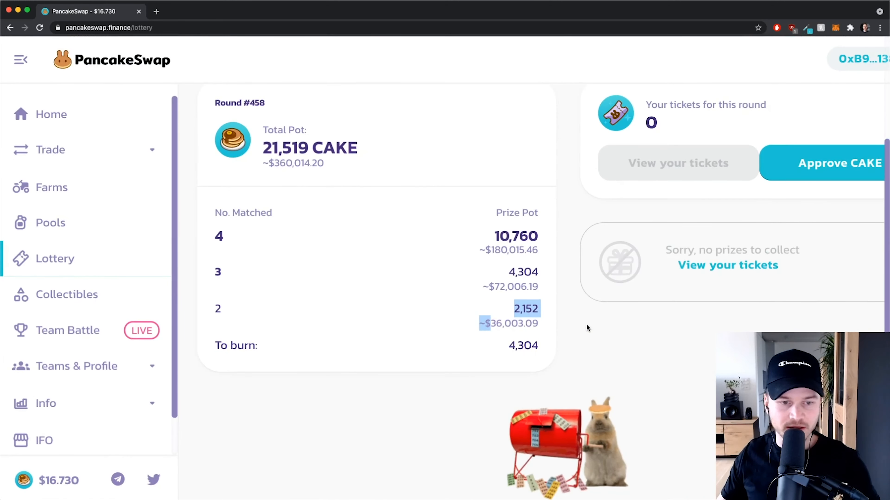
left_click(559, 323)
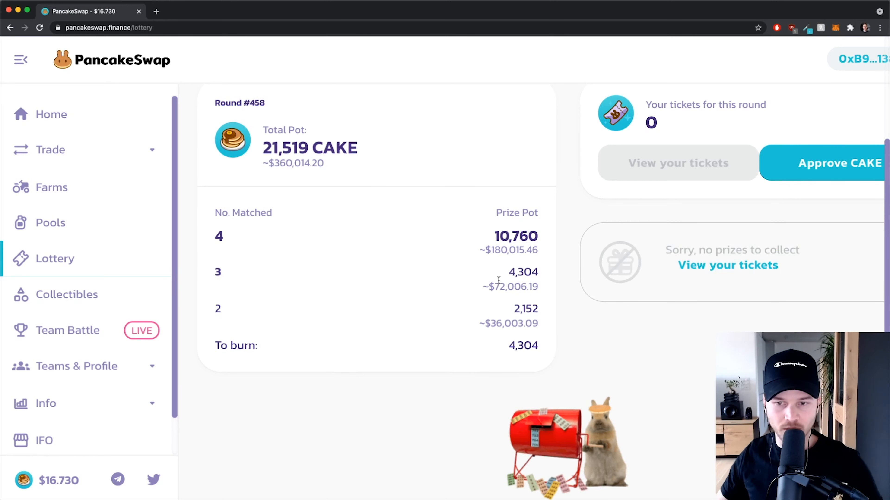
key("super+minus")
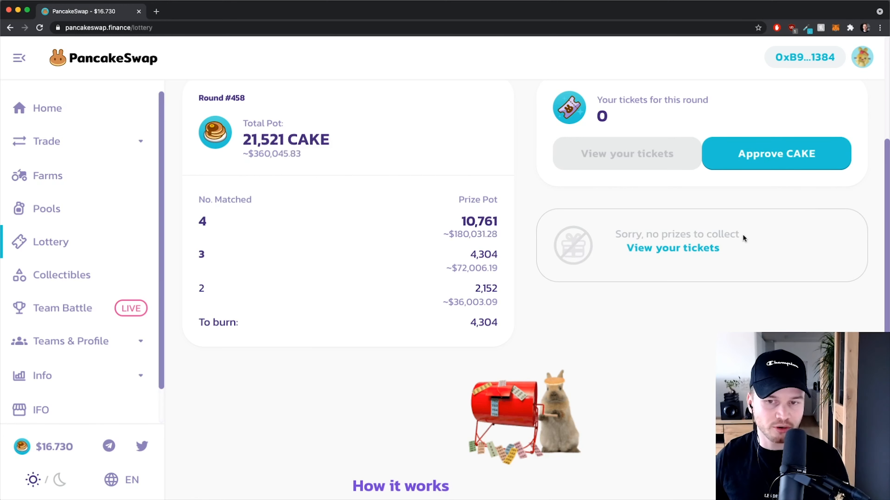
scroll(556, 332, "up", 5)
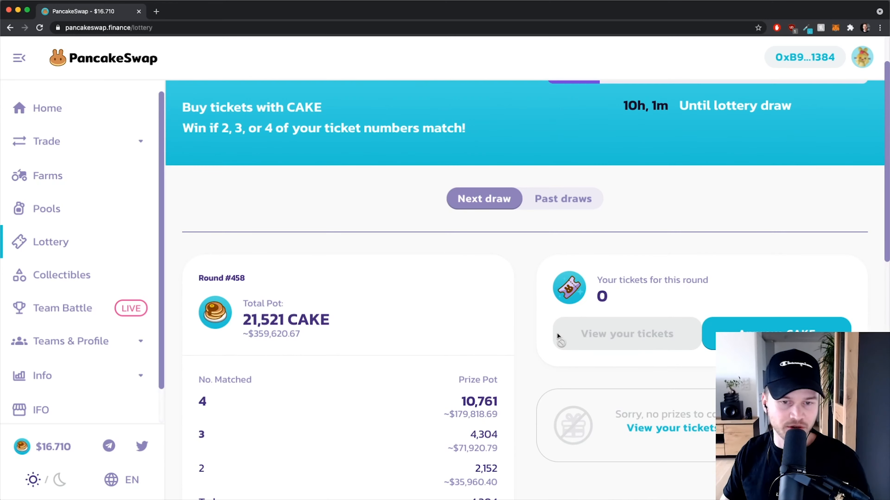
scroll(554, 333, "up", 1)
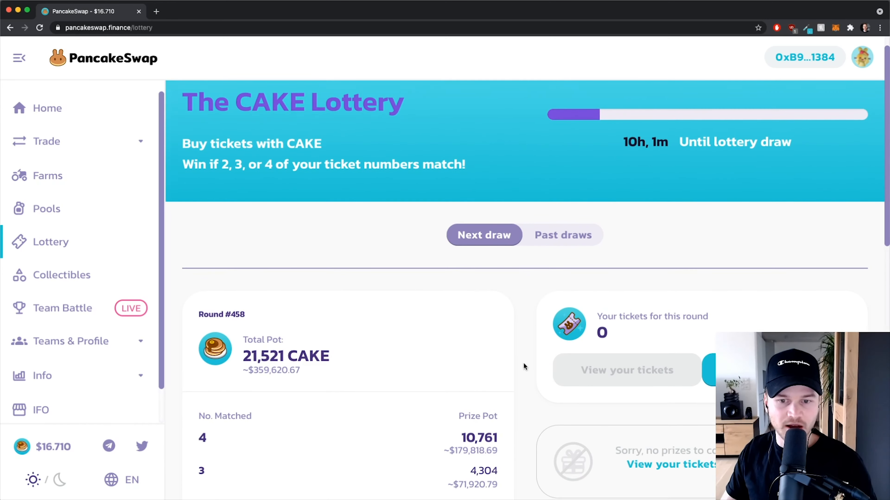
scroll(525, 364, "up", 1)
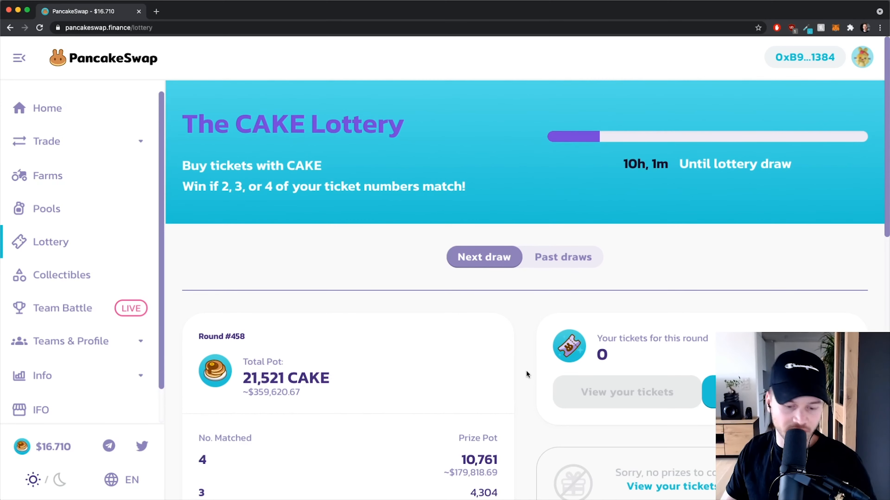